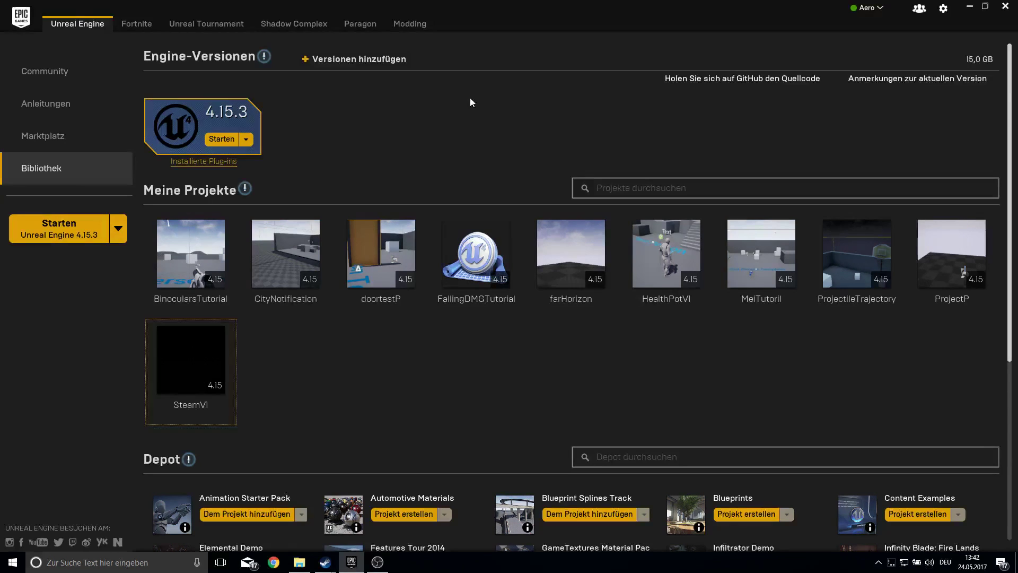
Step: Open a new Google Chrome window from the taskbar over the Epic Games Launcher
click(273, 562)
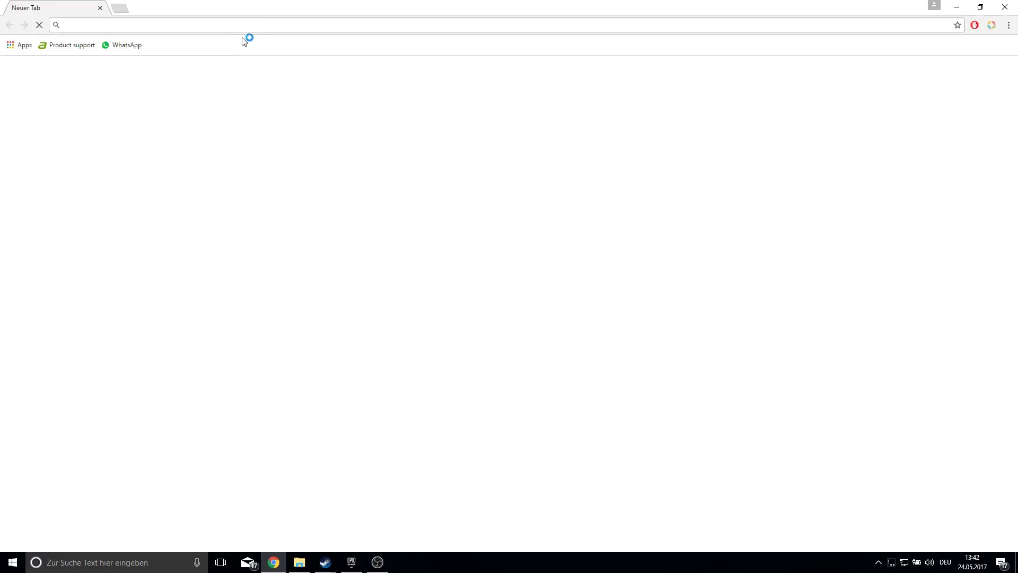
Step: Search for 'advanced session plugin' and open the Advanced Sessions Plugin forum thread
text(ad)
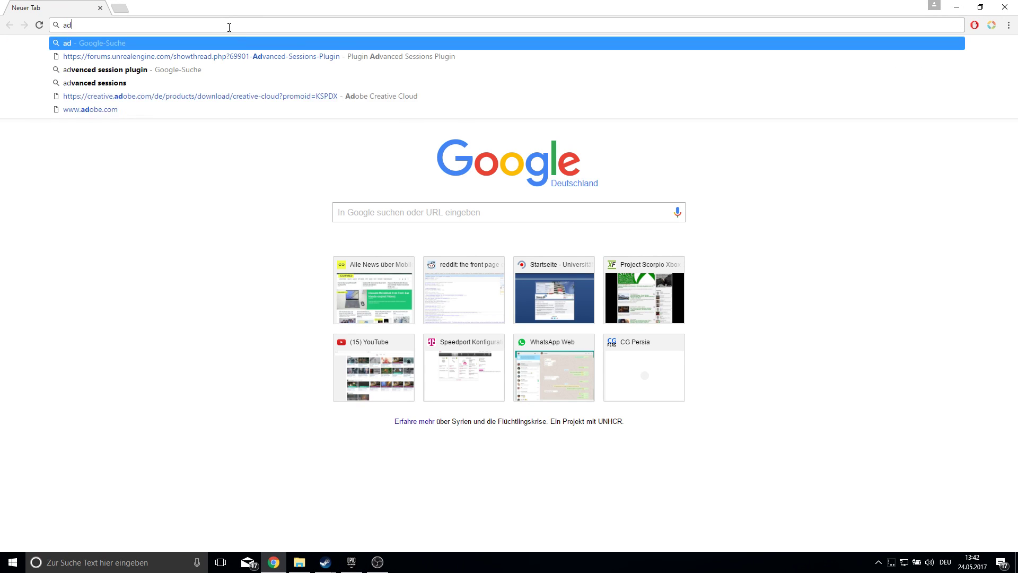
text(vanced session plugin)
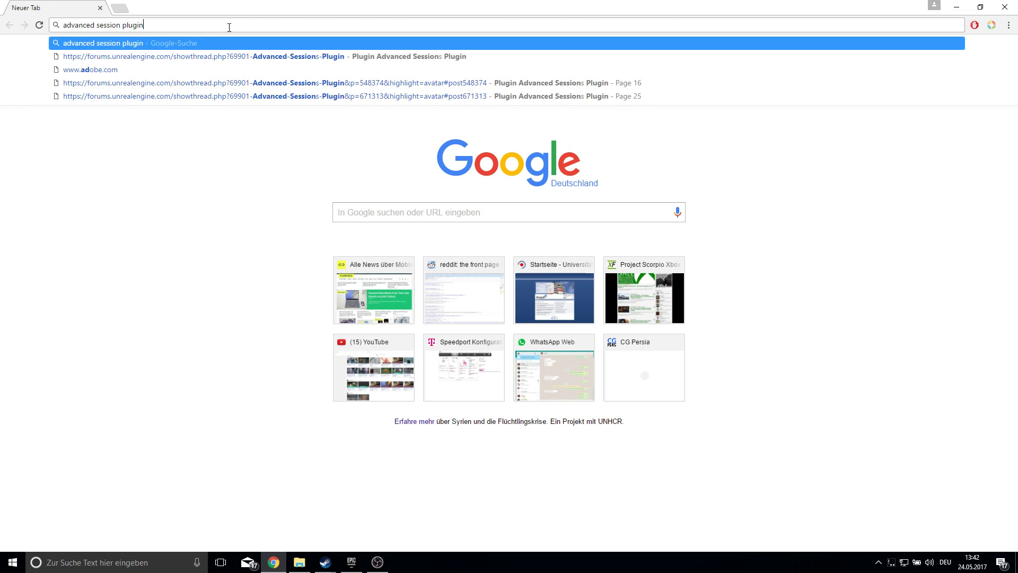
key(Return)
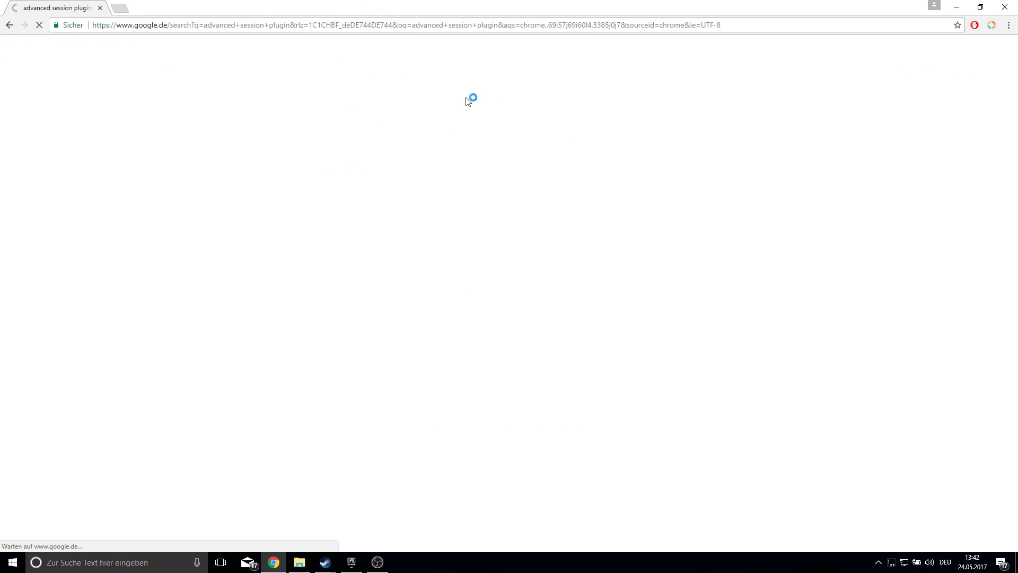
click(253, 134)
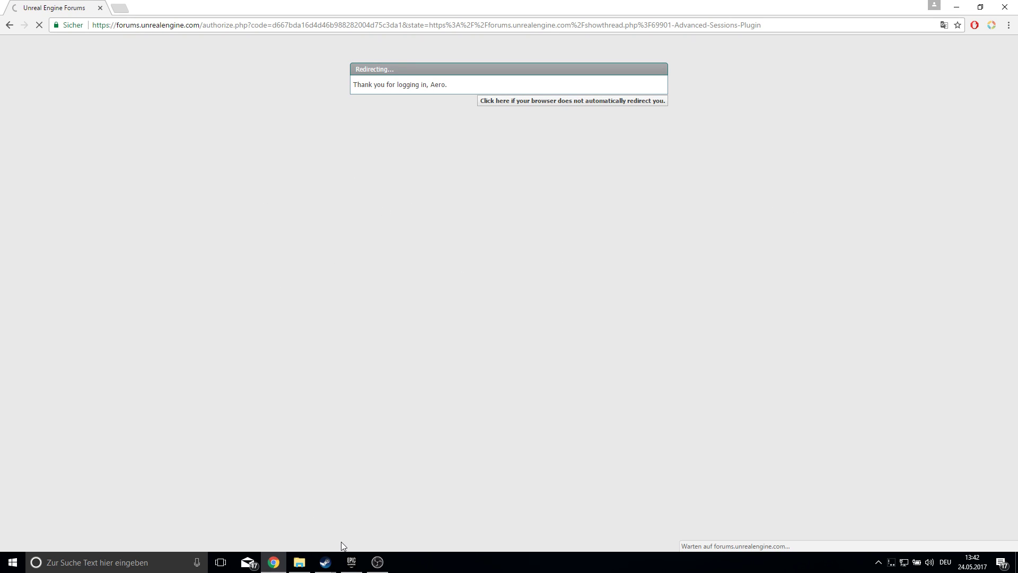
Step: Minimise the Epic Games Launcher and open the thread's 4.15.3 Release download link in a new tab
click(351, 562)
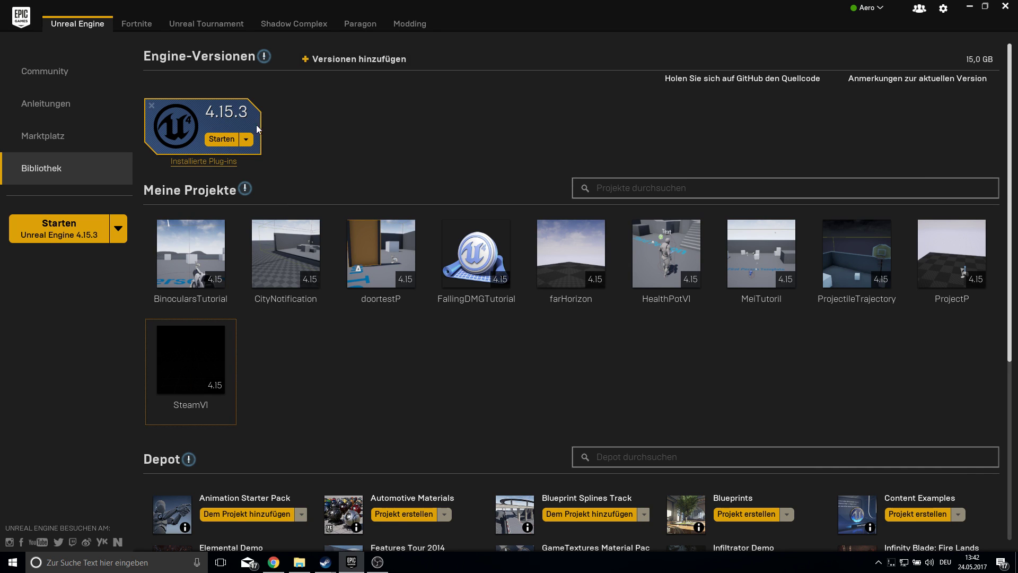
click(985, 7)
click(900, 54)
click(957, 7)
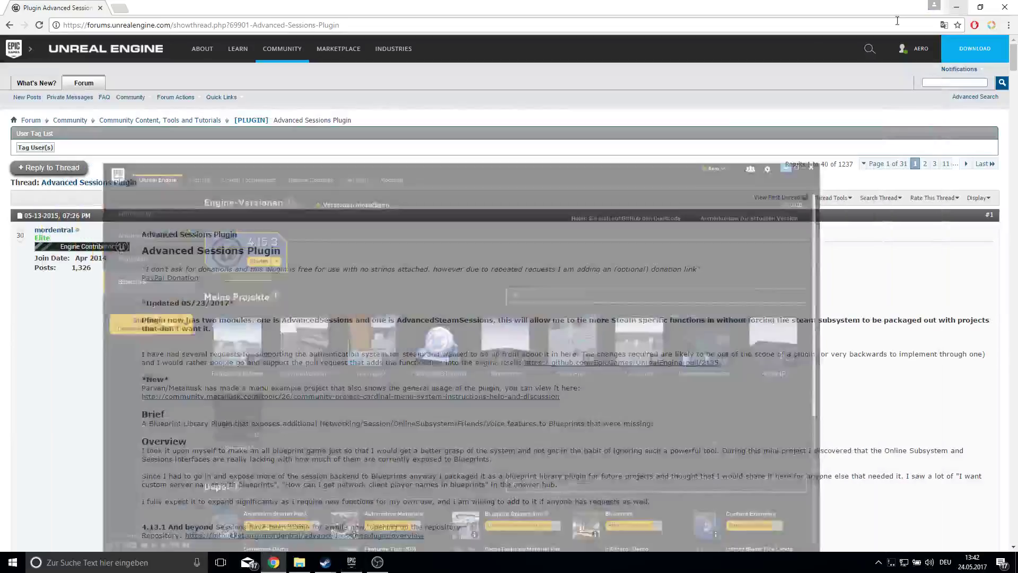
scroll(413, 337, down, 6)
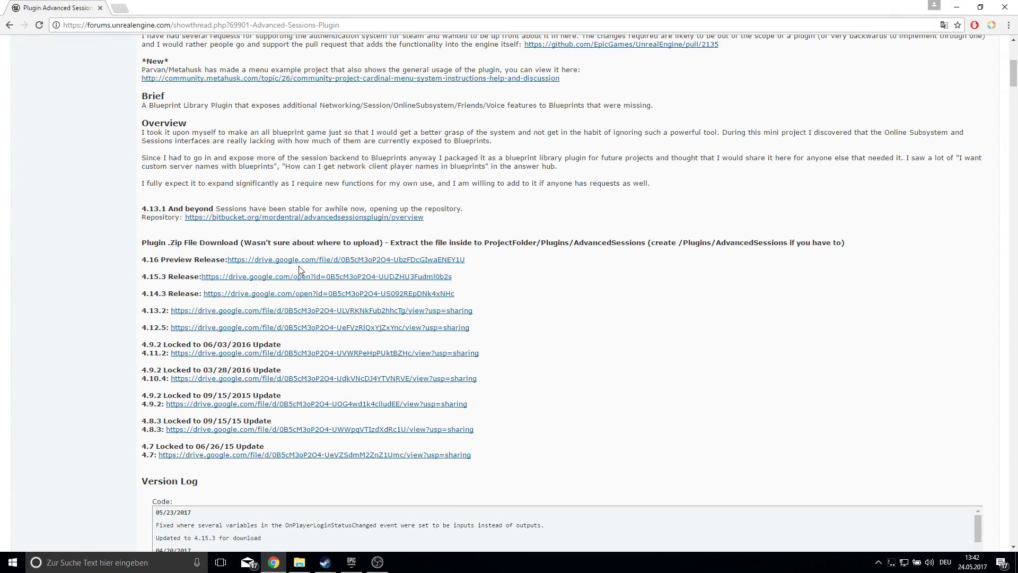
middle_click(233, 276)
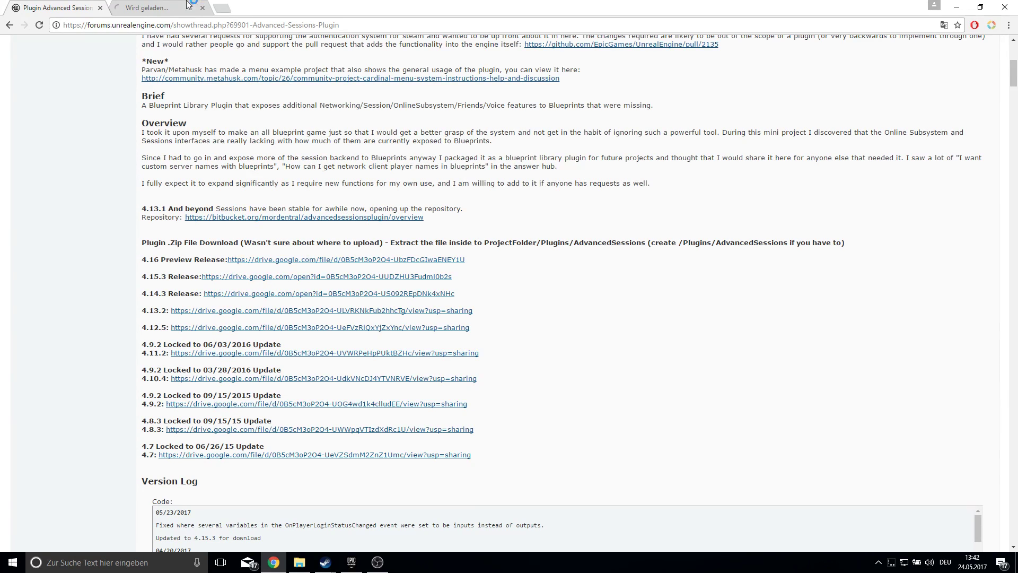
click(188, 5)
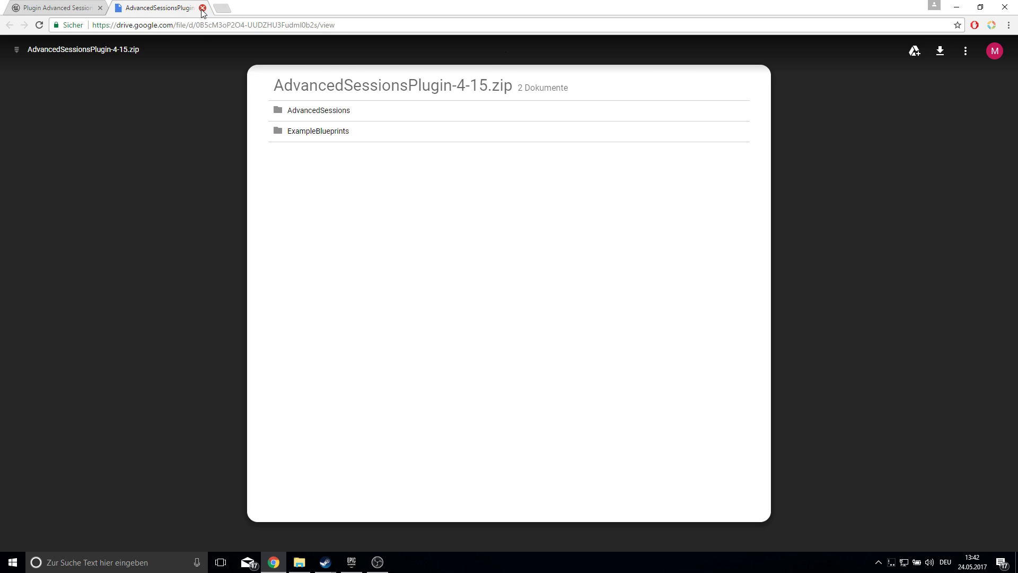
Step: Extract the AdvancedSessionsPlugin-4-15 (1) zip in Downloads into its own folder
click(202, 9)
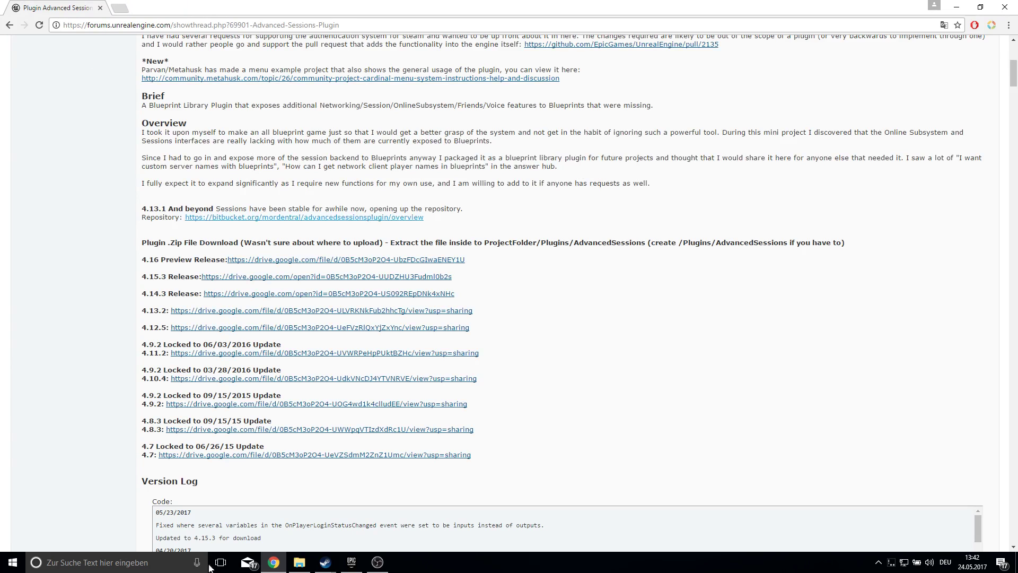
click(299, 563)
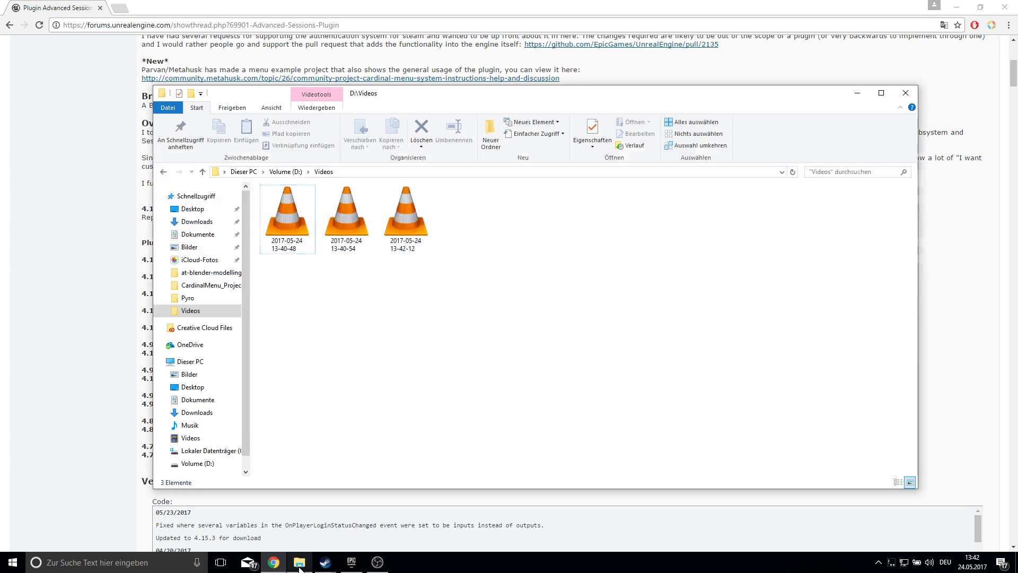
click(222, 222)
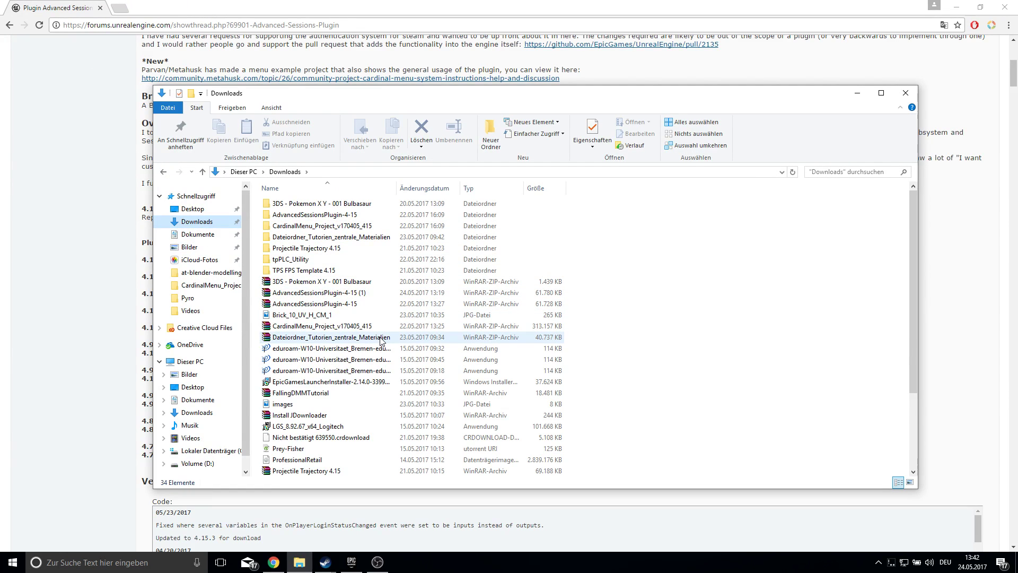
click(368, 292)
right_click(367, 294)
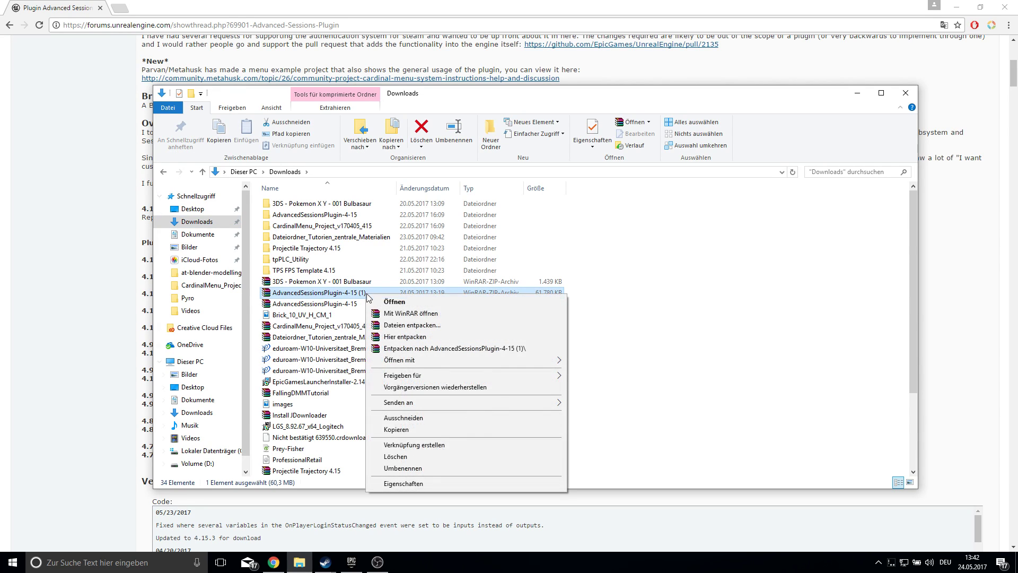
click(416, 349)
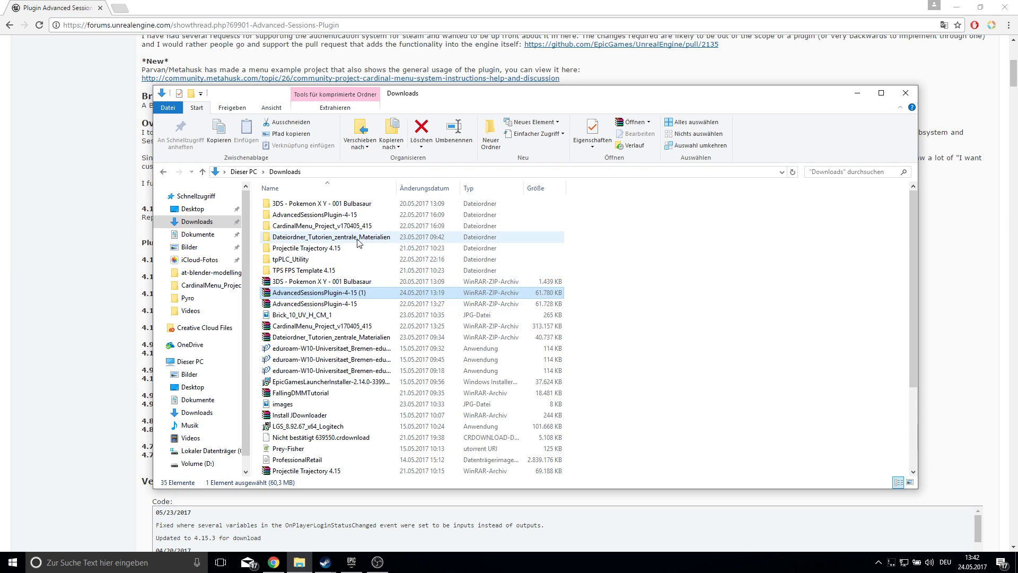
Step: Browse the extracted AdvancedSessionsPlugin-4-15 (1) folder and its AdvancedSessions subfolder
scroll(355, 249, down, 4)
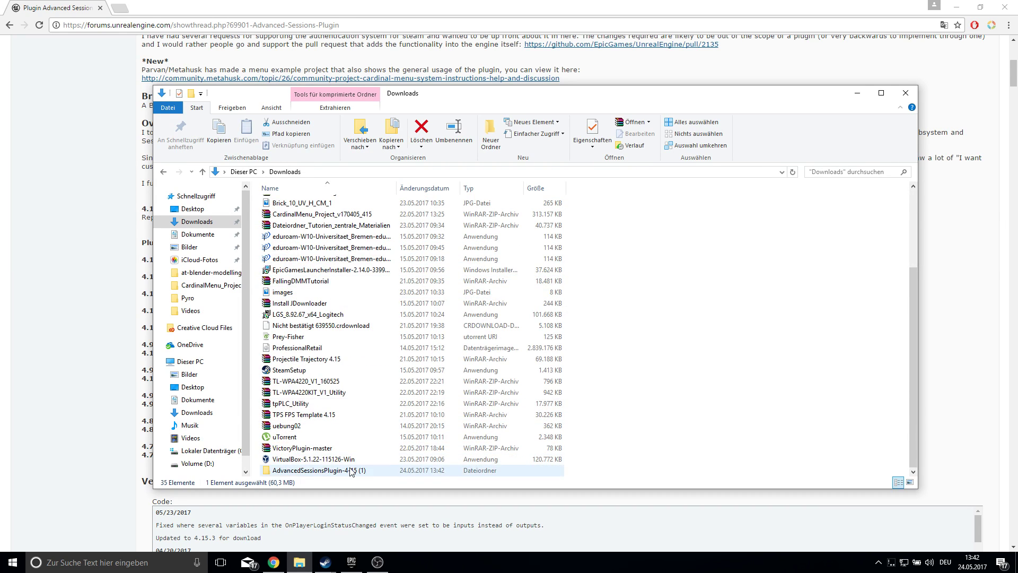
double_click(350, 470)
drag(403, 97, 523, 82)
double_click(456, 188)
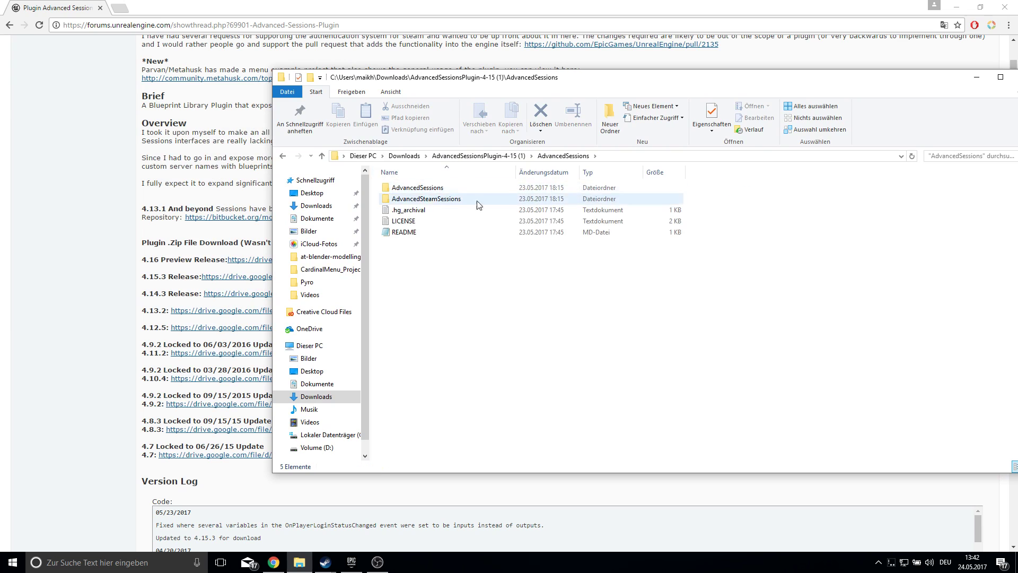
click(509, 157)
click(107, 220)
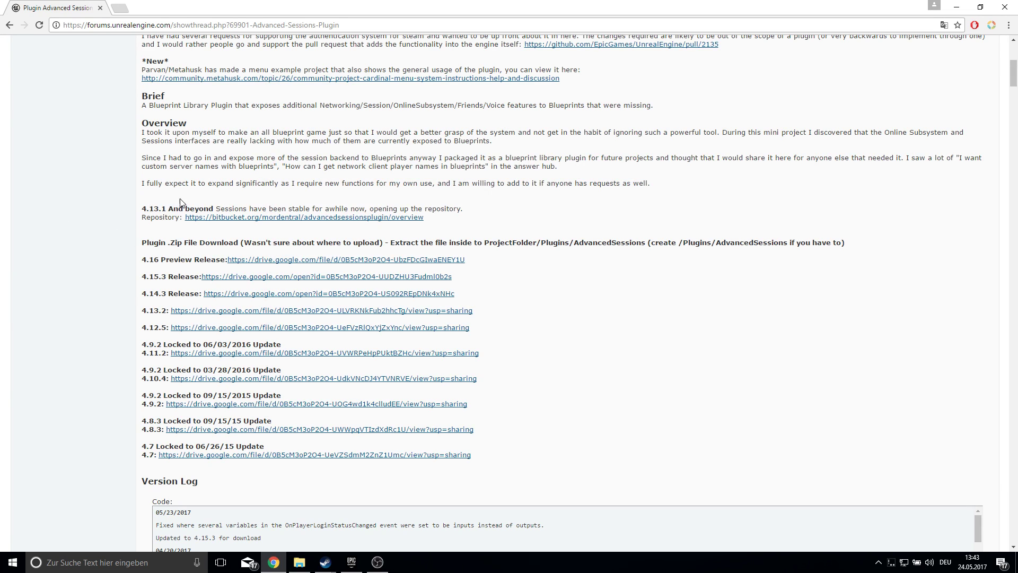
Step: Find the UnrealEngine/4.15/Engine/Plugins install path under Setup Info, then return to Explorer
scroll(412, 181, down, 1)
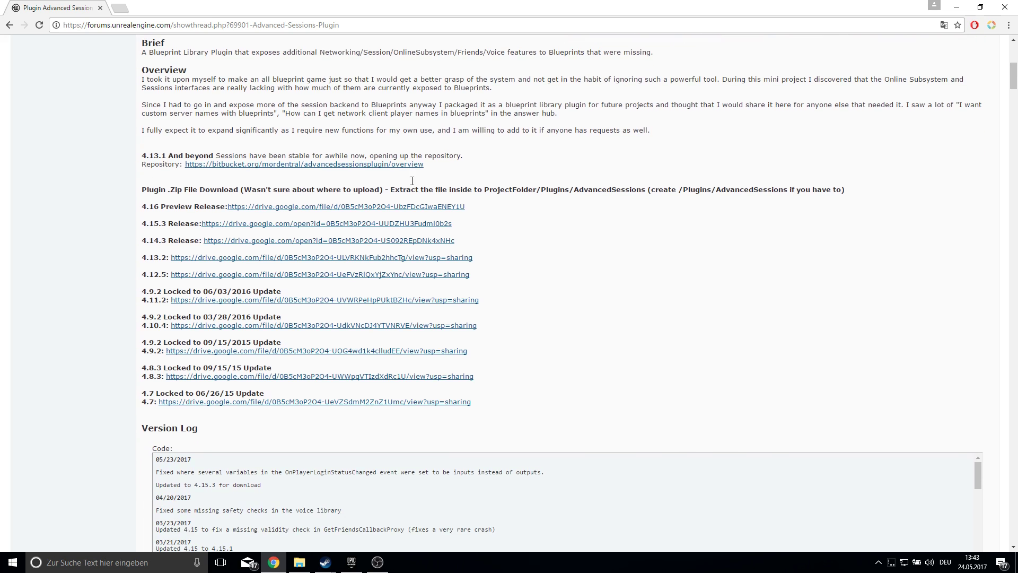
scroll(412, 181, down, 9)
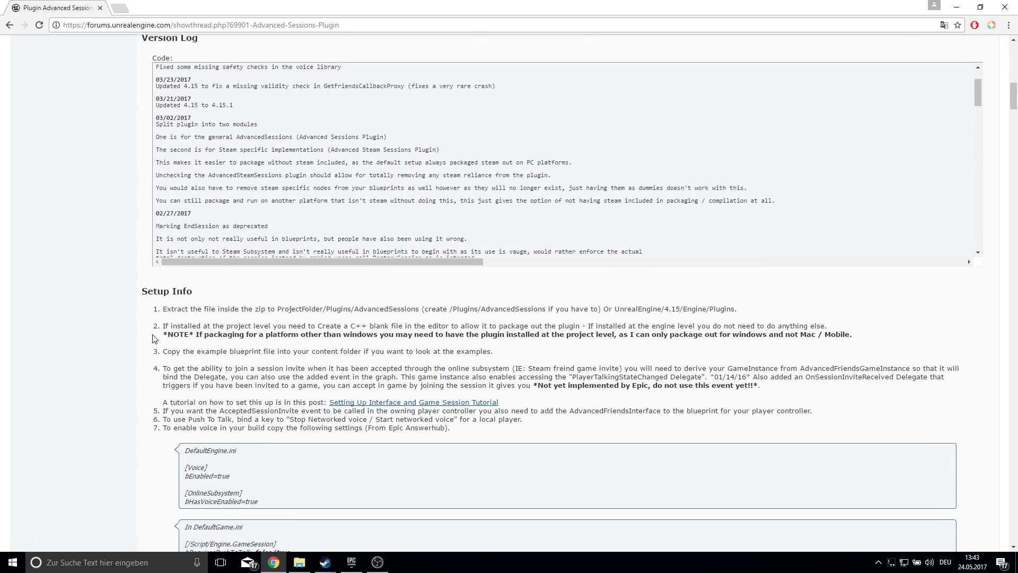
drag(617, 273, 743, 272)
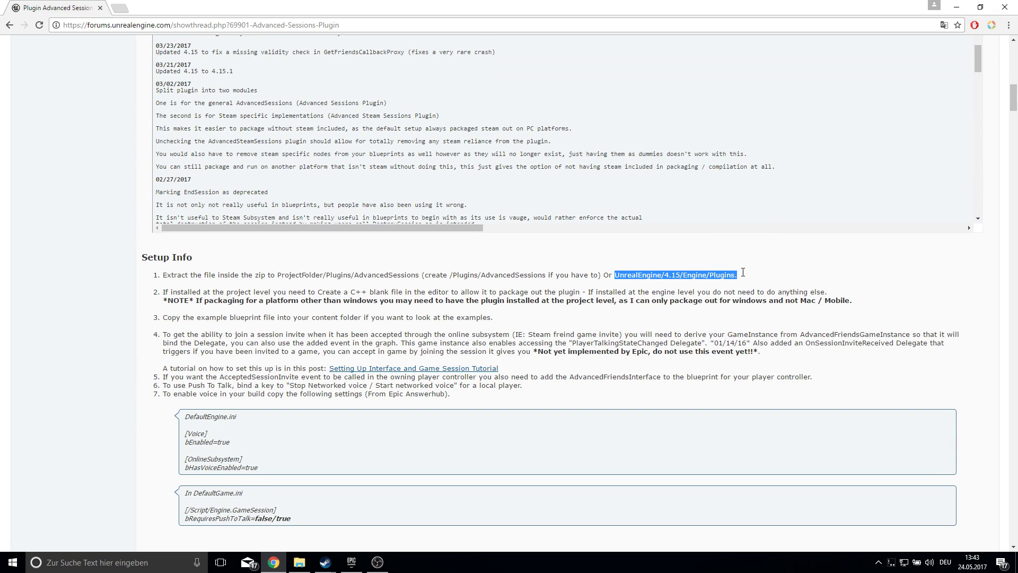
click(299, 562)
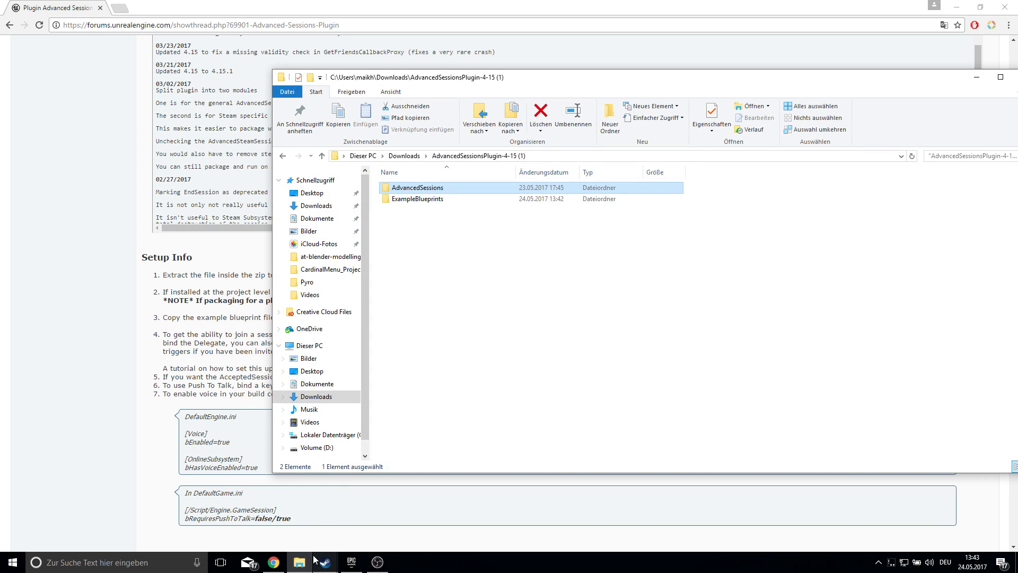
Step: Open a second Explorer window at D:\Epic Games\UE_4.15\UE_4.15\Engine\Plugins
click(295, 564)
right_click(295, 564)
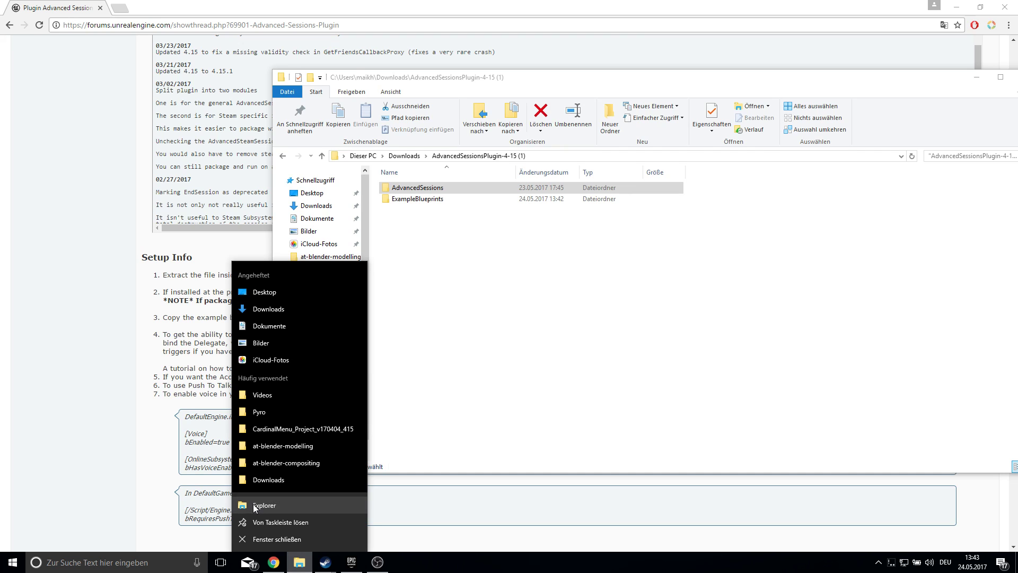
click(264, 505)
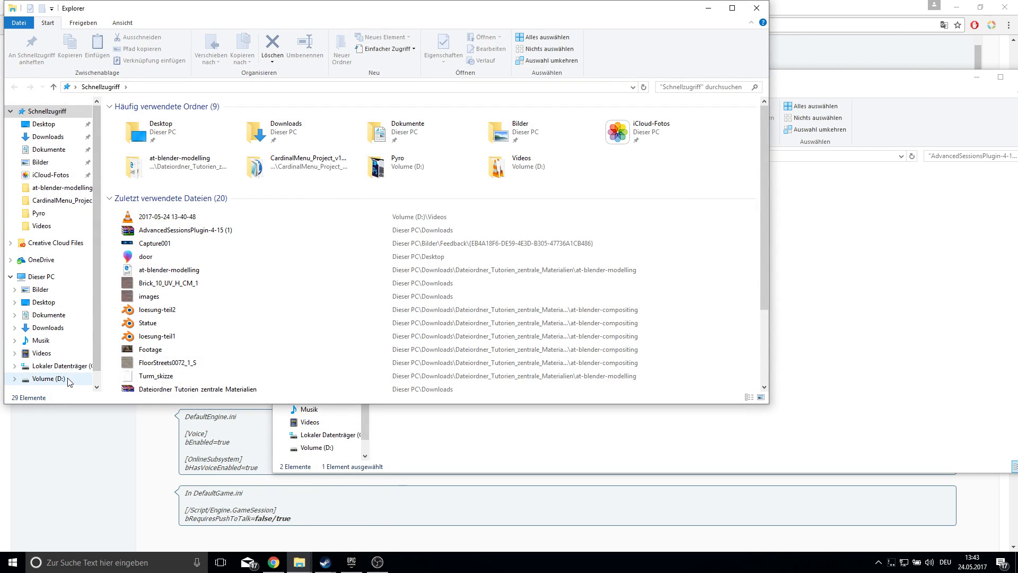
click(47, 378)
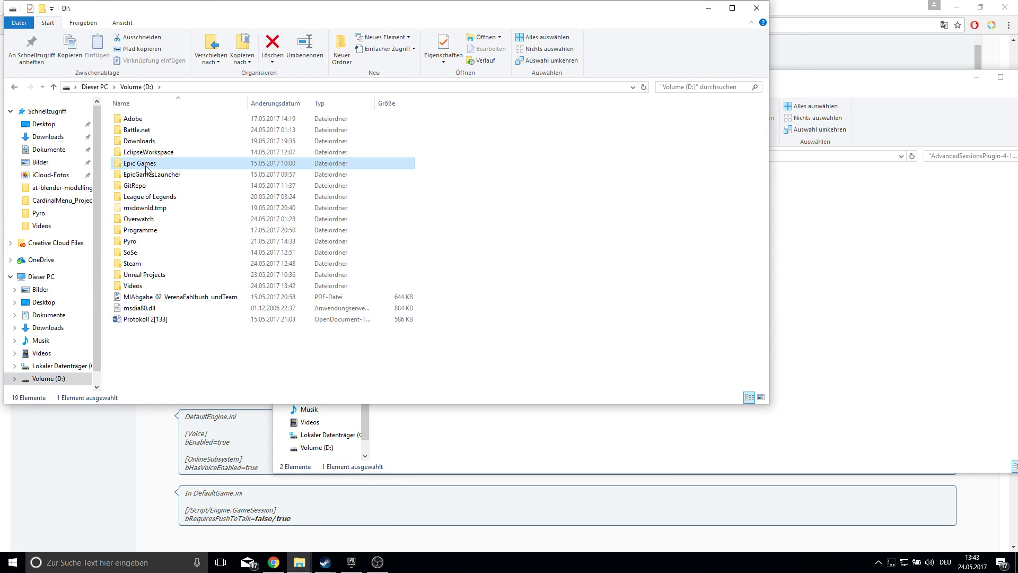
double_click(139, 163)
double_click(151, 121)
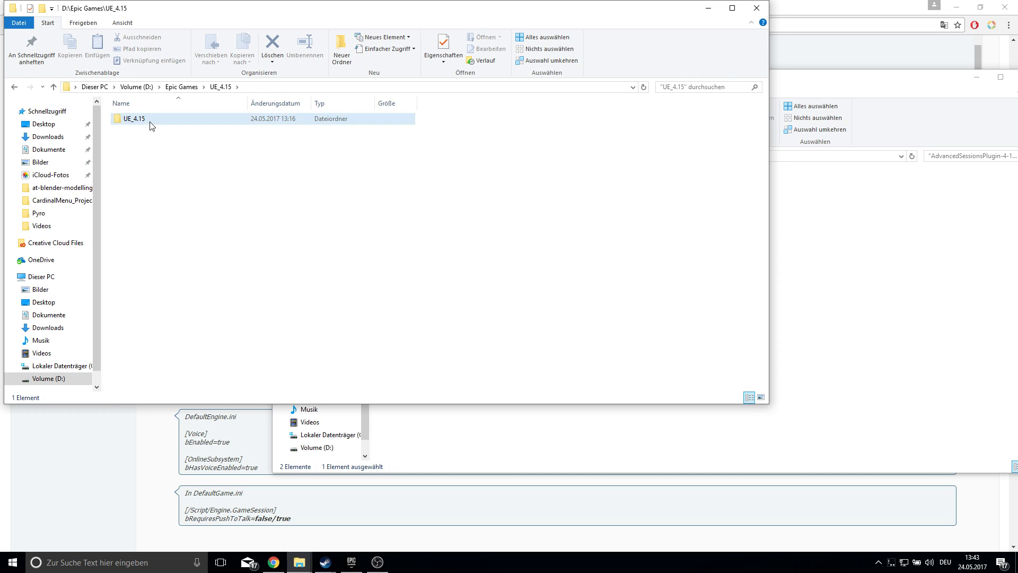
double_click(151, 121)
double_click(132, 119)
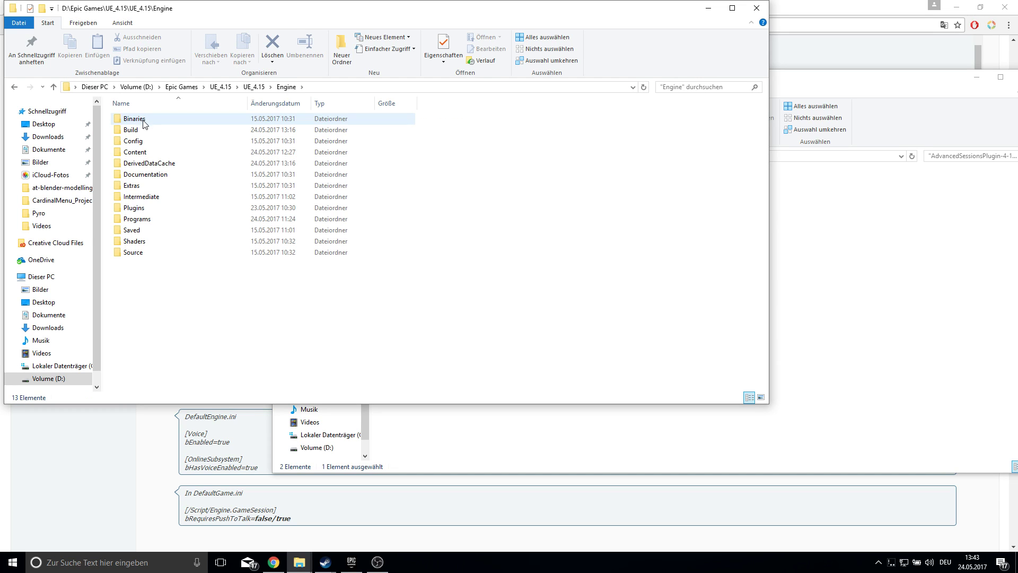
double_click(133, 209)
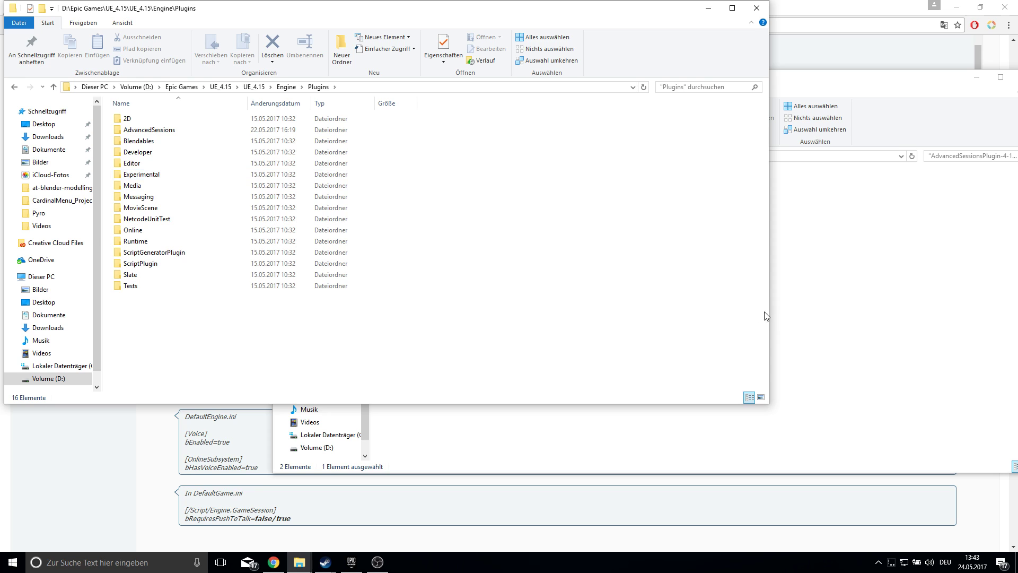
Step: Copy AdvancedSessions into the engine's Plugins folder, replacing the existing files
click(790, 286)
drag(419, 188, 217, 302)
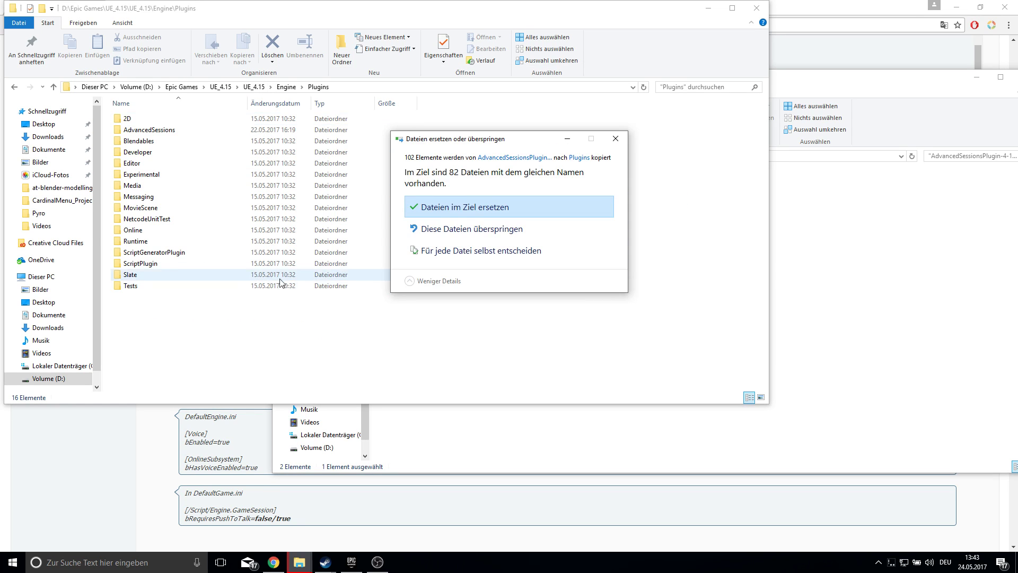
click(450, 206)
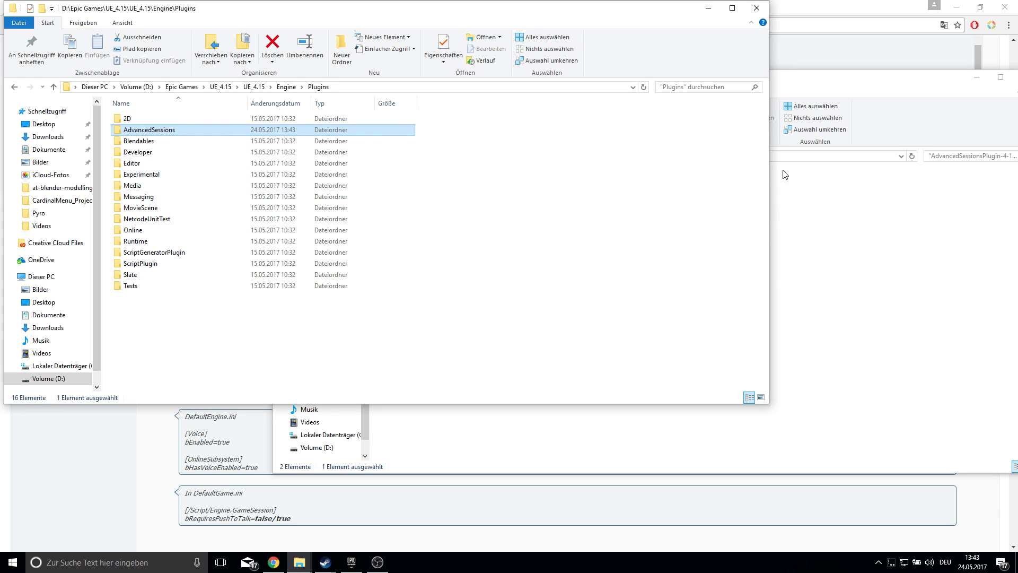
click(757, 8)
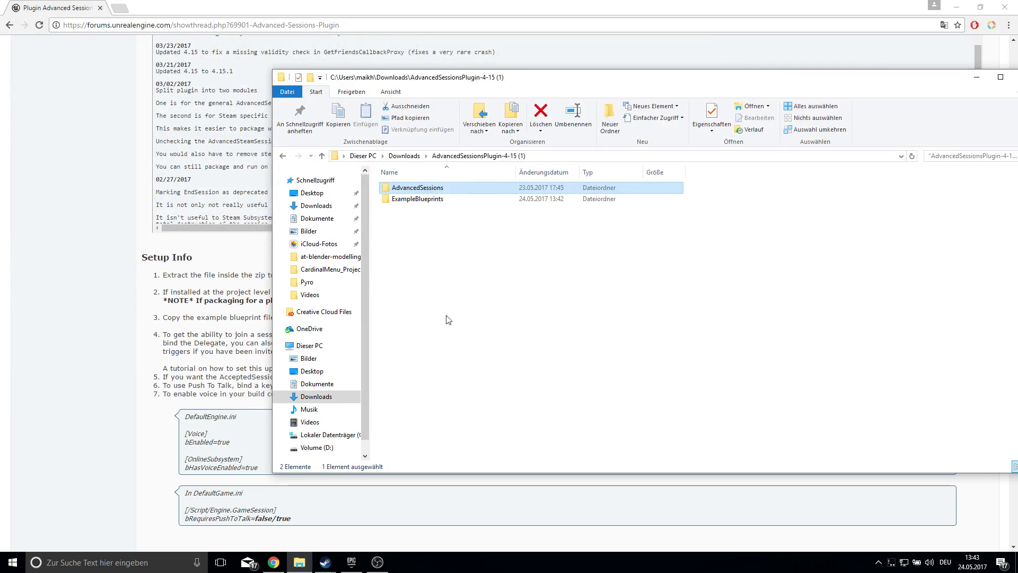
click(114, 250)
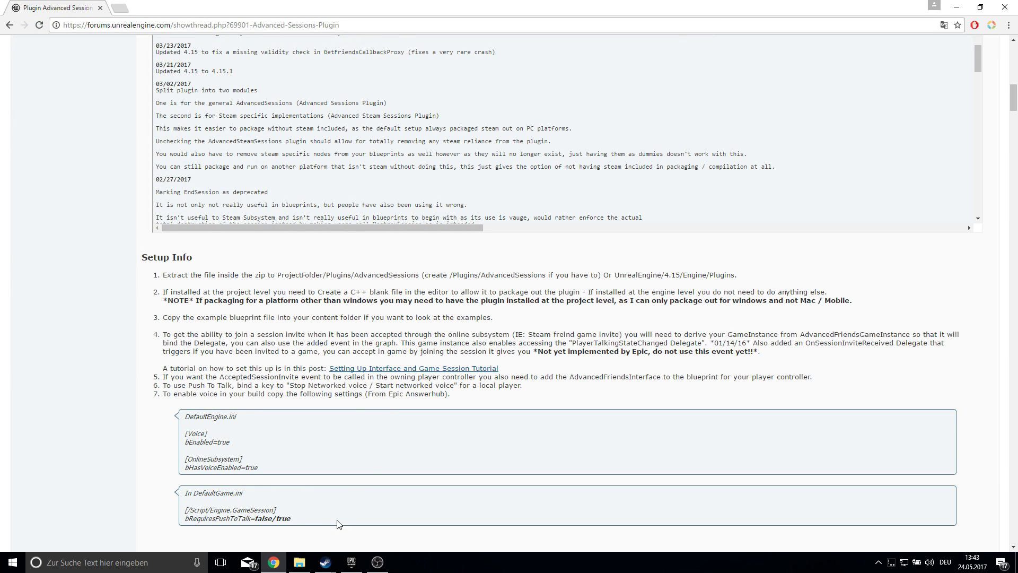
Step: Search 'unreal engine steam online subsystem' in a new tab and open the documentation page
click(119, 8)
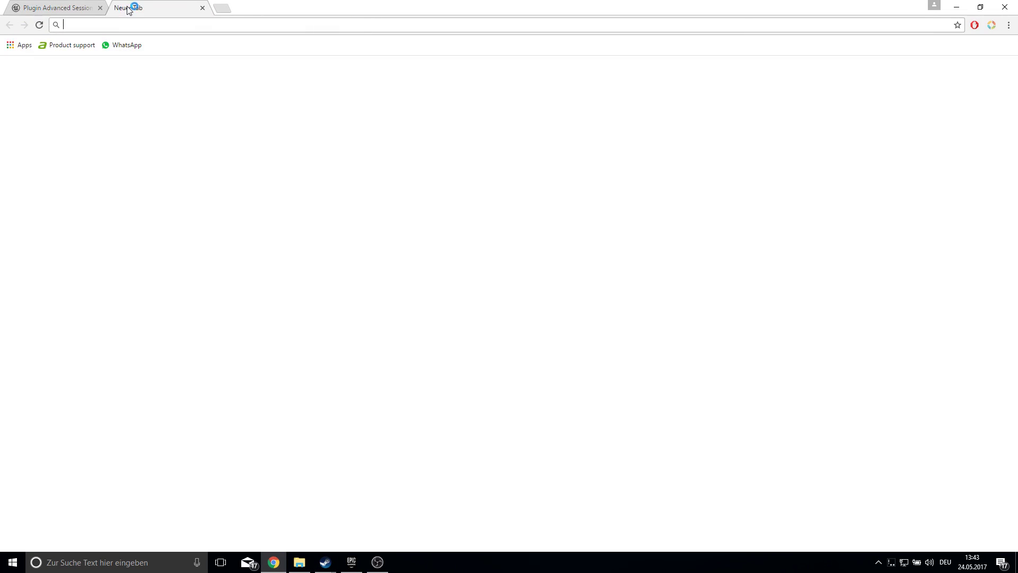
text(unreal )
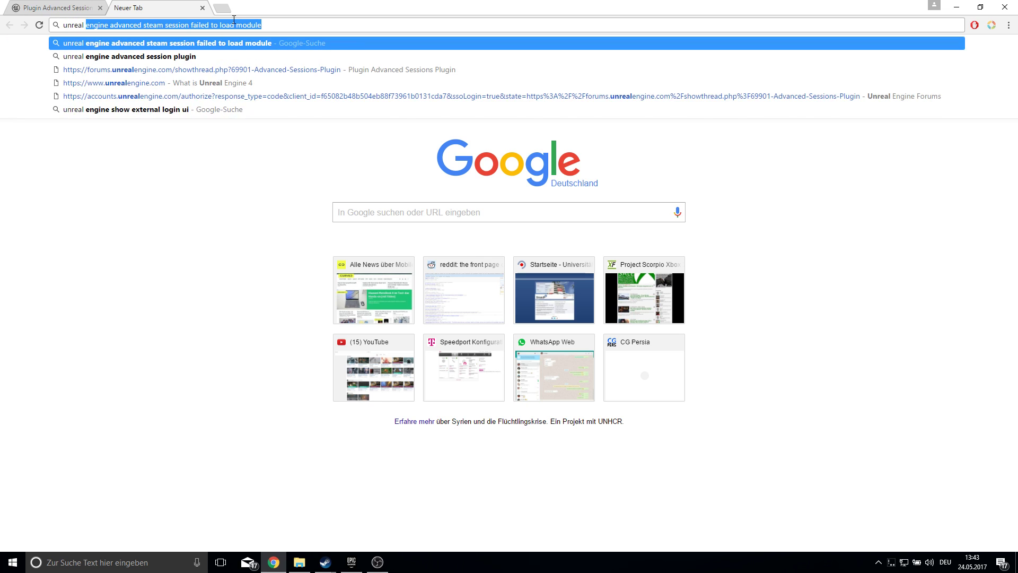
text(engine steam )
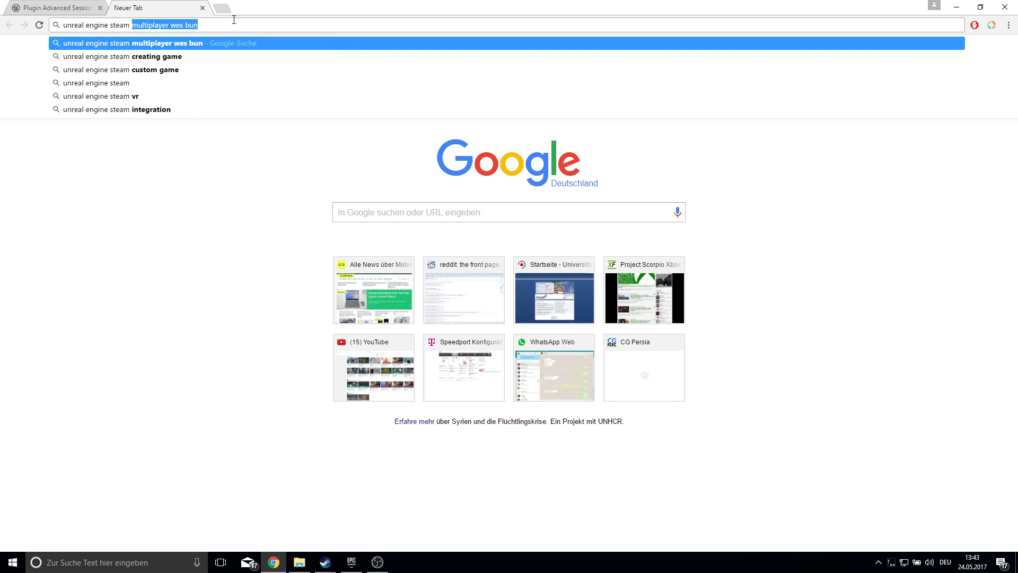
text(o)
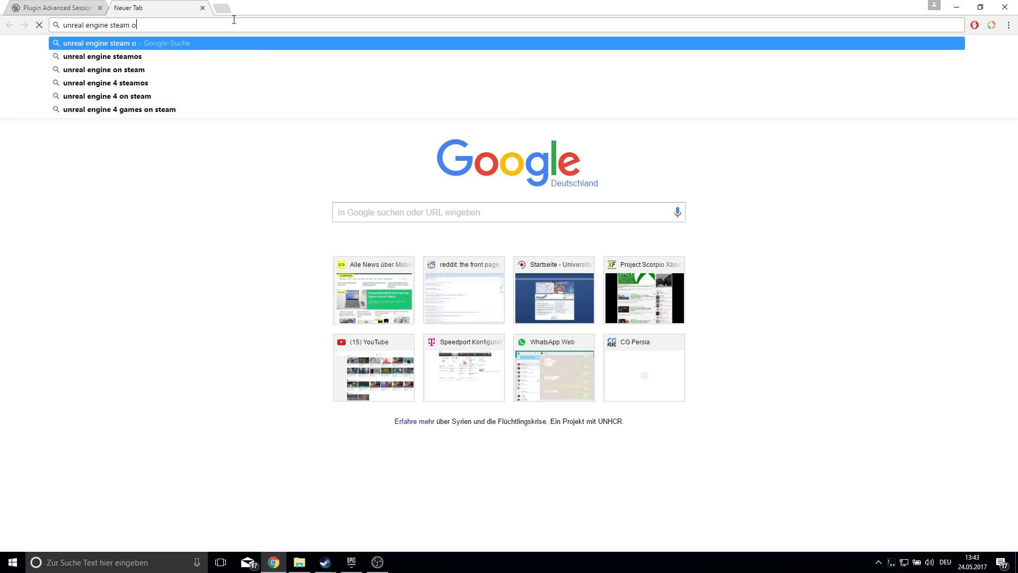
text(nline subsystem)
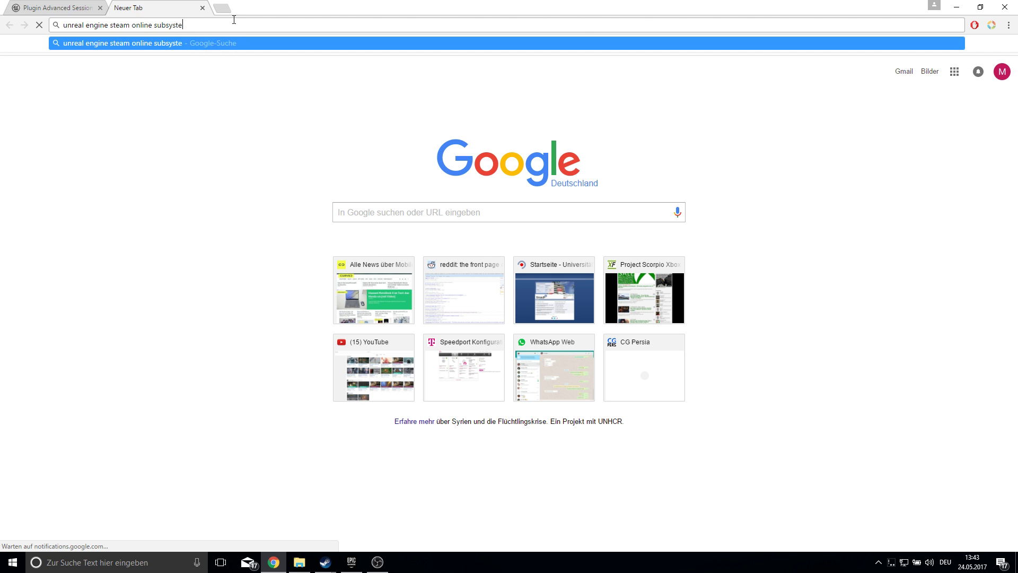
key(Return)
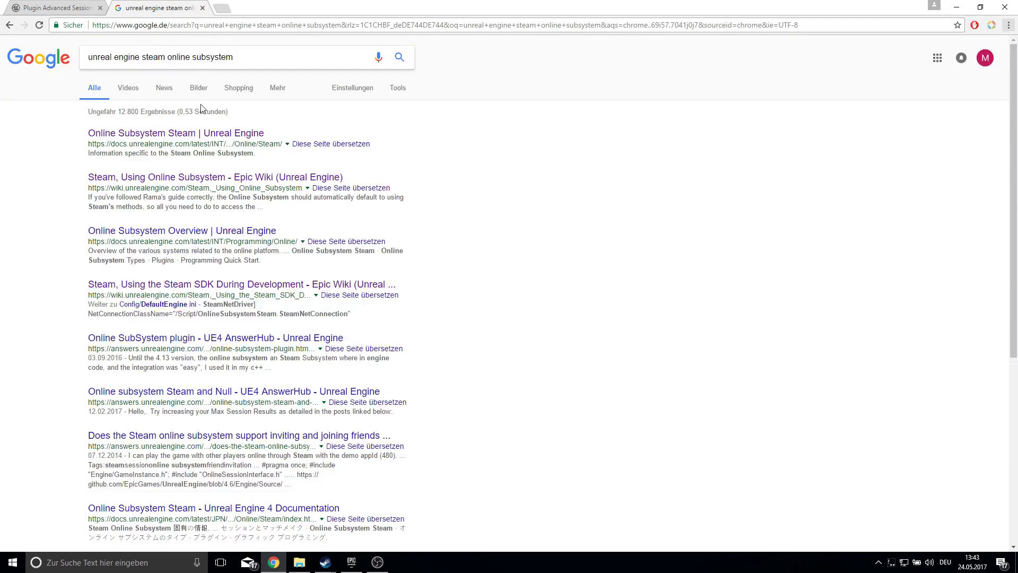
click(175, 133)
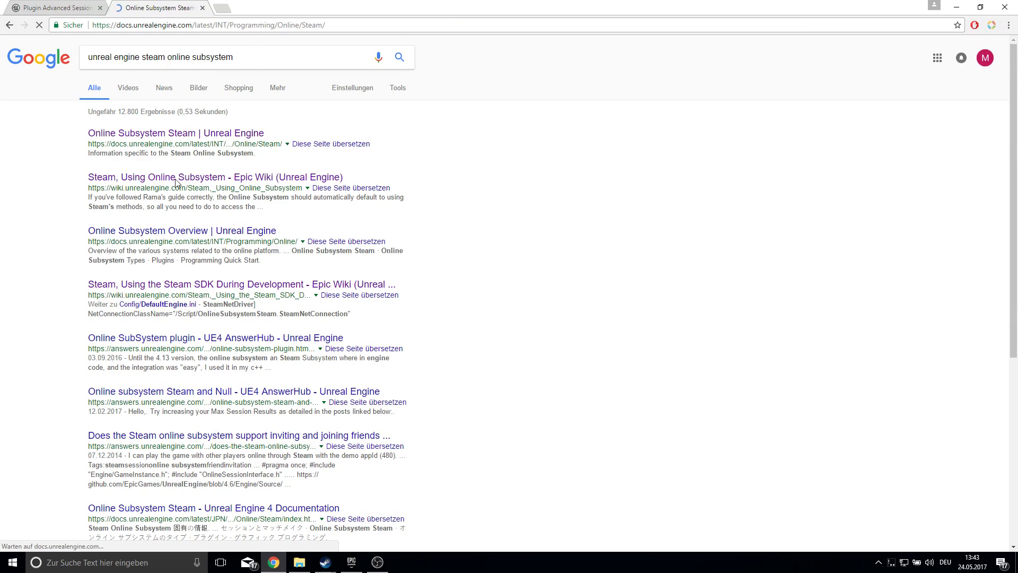
Step: Select the whole INI Configuration code block on the Online Subsystem Steam page
scroll(329, 127, down, 15)
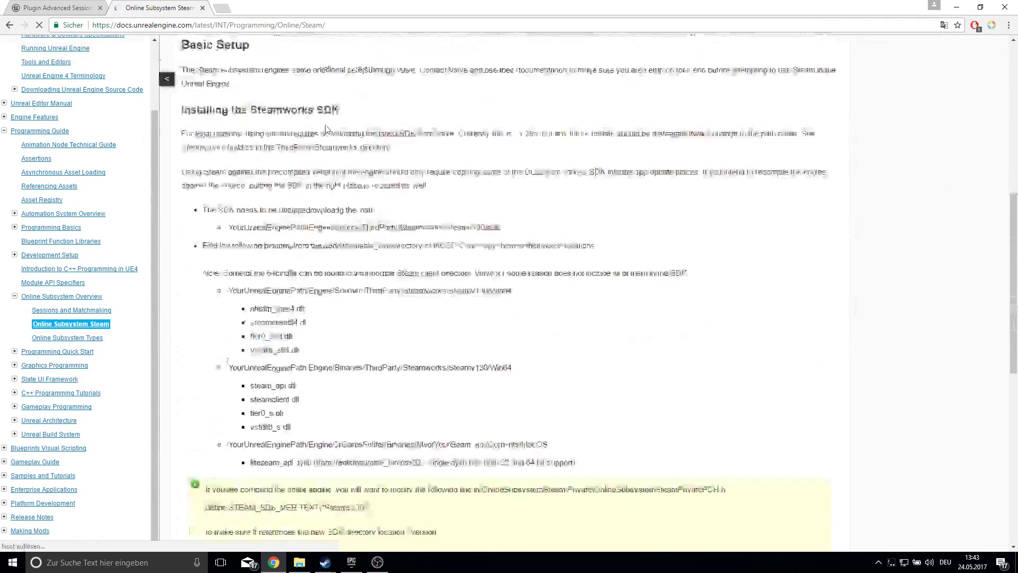
scroll(329, 127, down, 3)
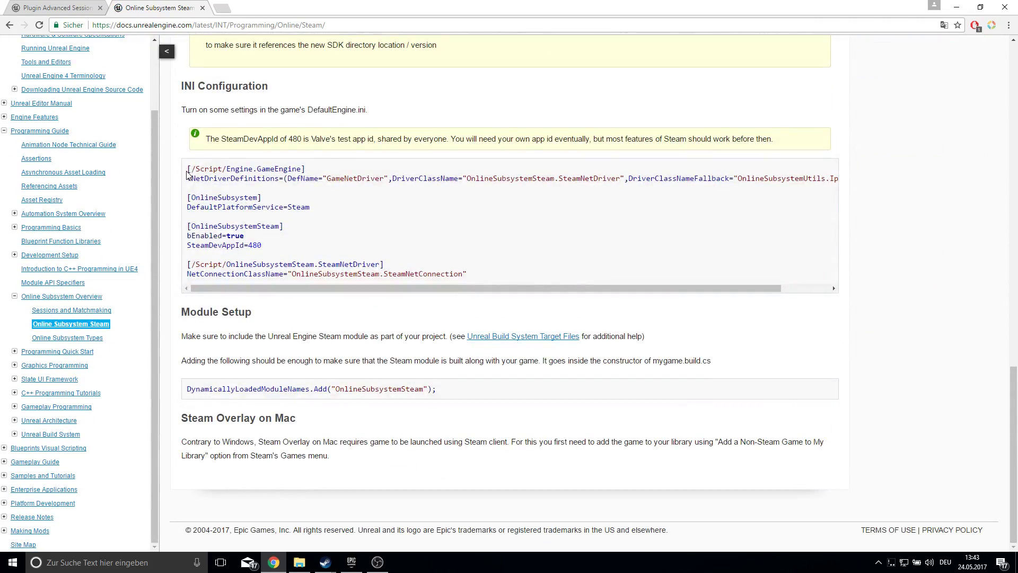
drag(197, 169, 515, 272)
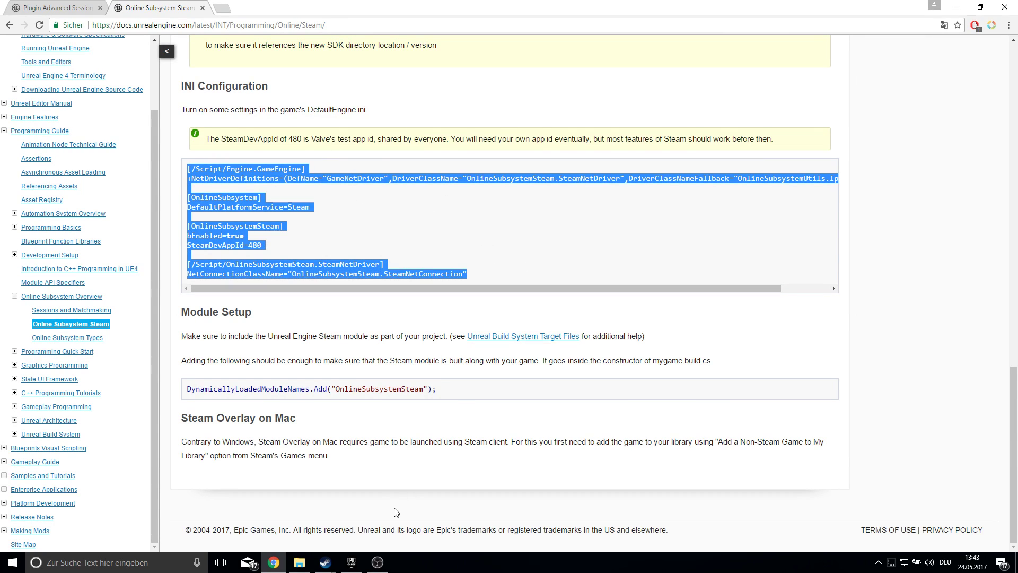
Step: Launch Unreal Engine 4.15.3 from the launcher Library and show the New Project templates
click(351, 563)
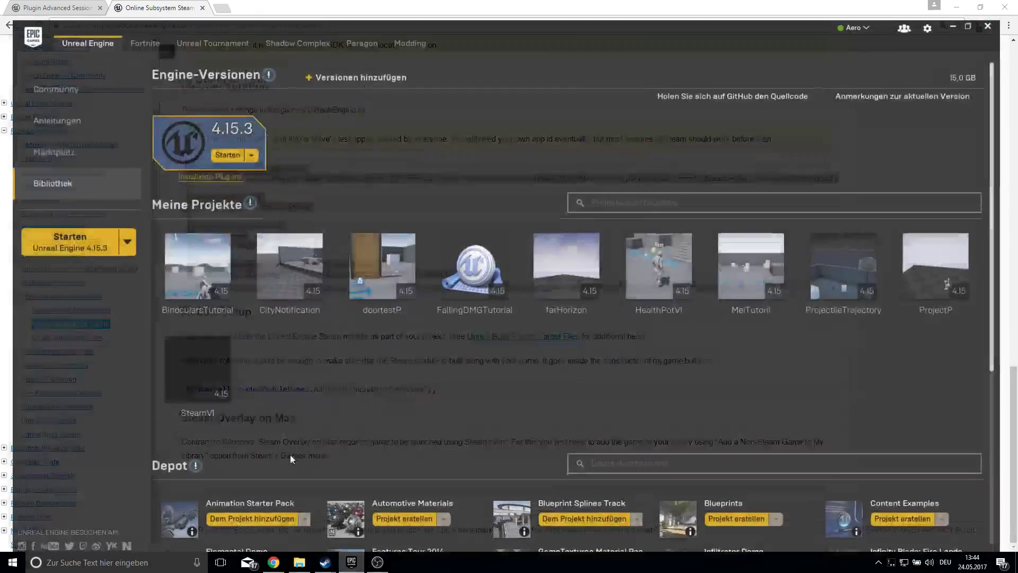
click(228, 141)
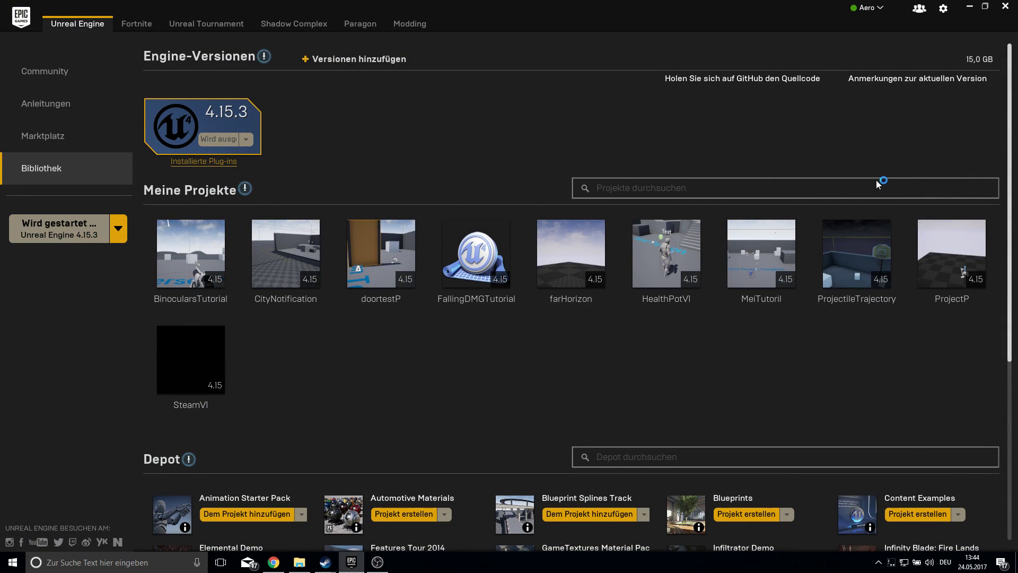
click(969, 6)
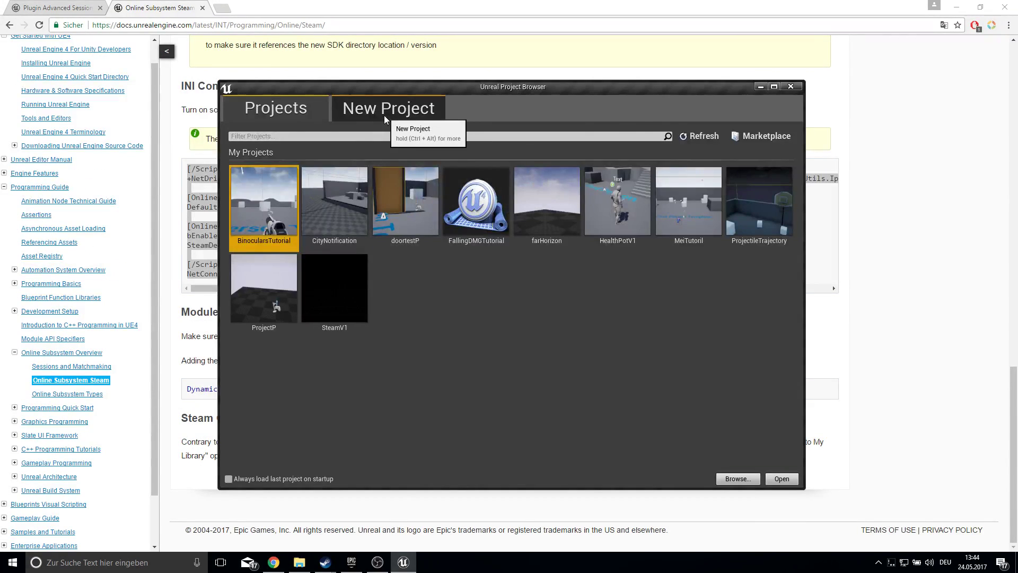
click(384, 115)
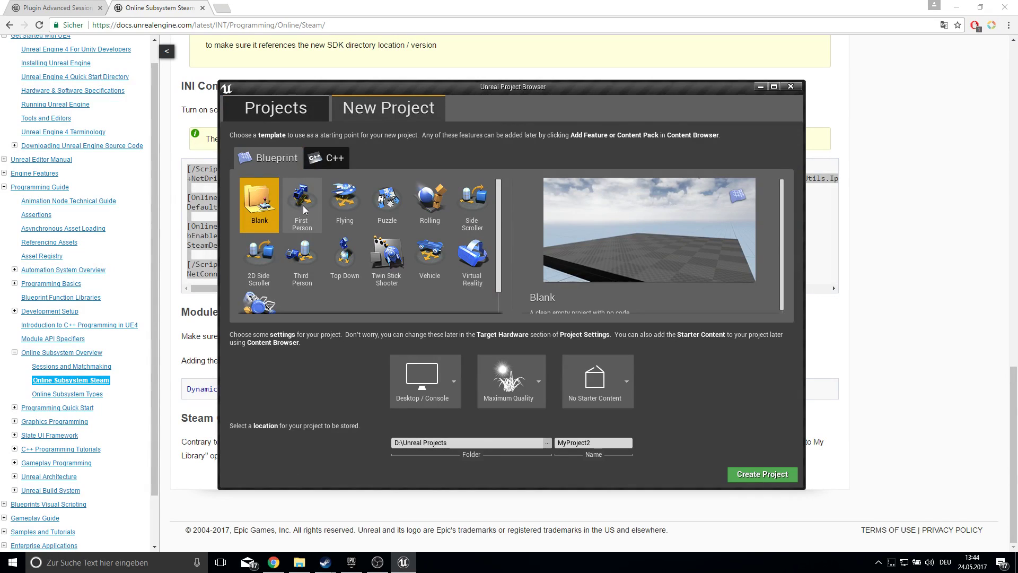
Step: Create a First Person blueprint project named SteamTutorial
click(303, 209)
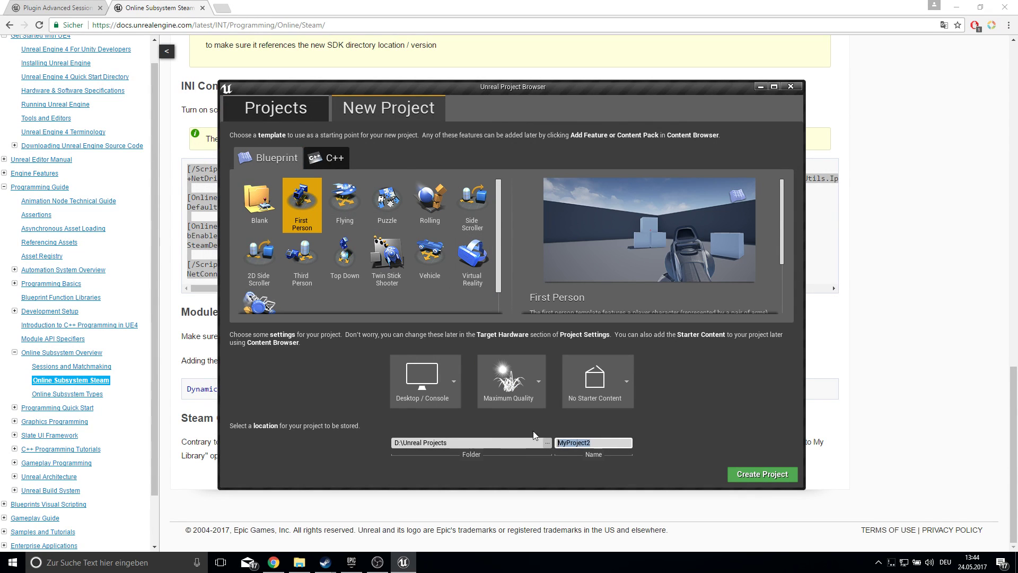
key(BackSpace)
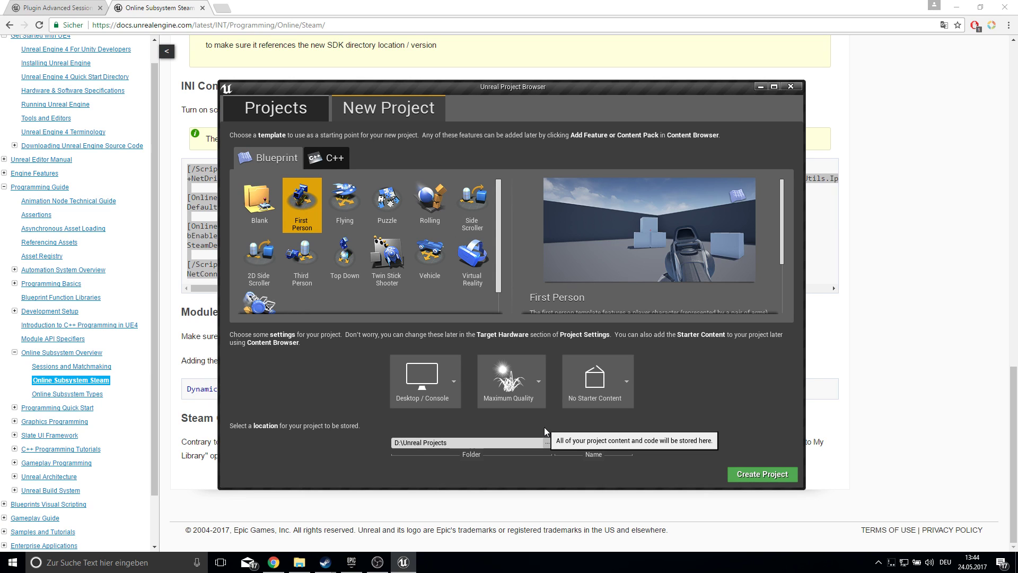
click(753, 474)
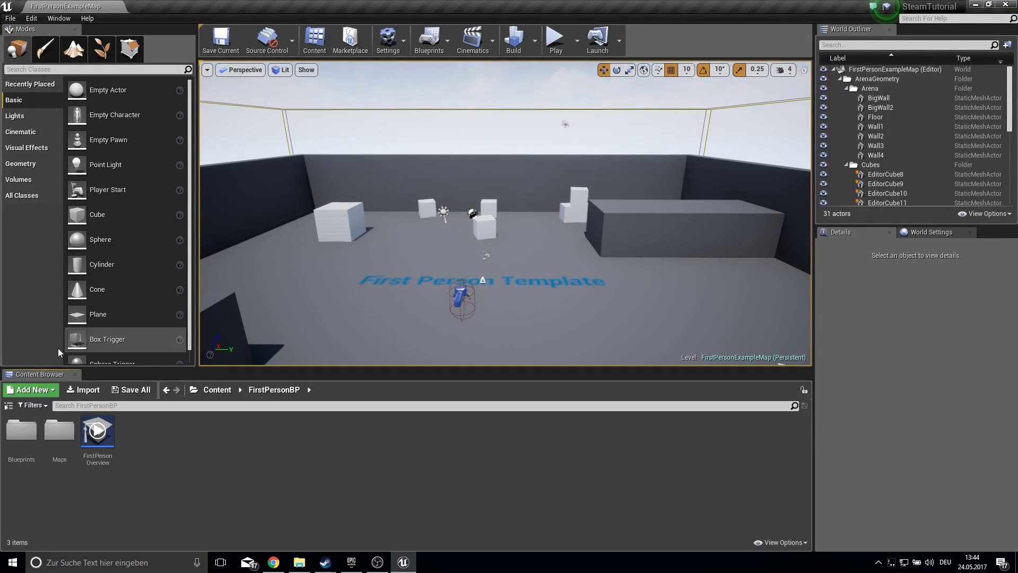
Step: Open Edit > Plugins and list all built-in plugins
click(31, 18)
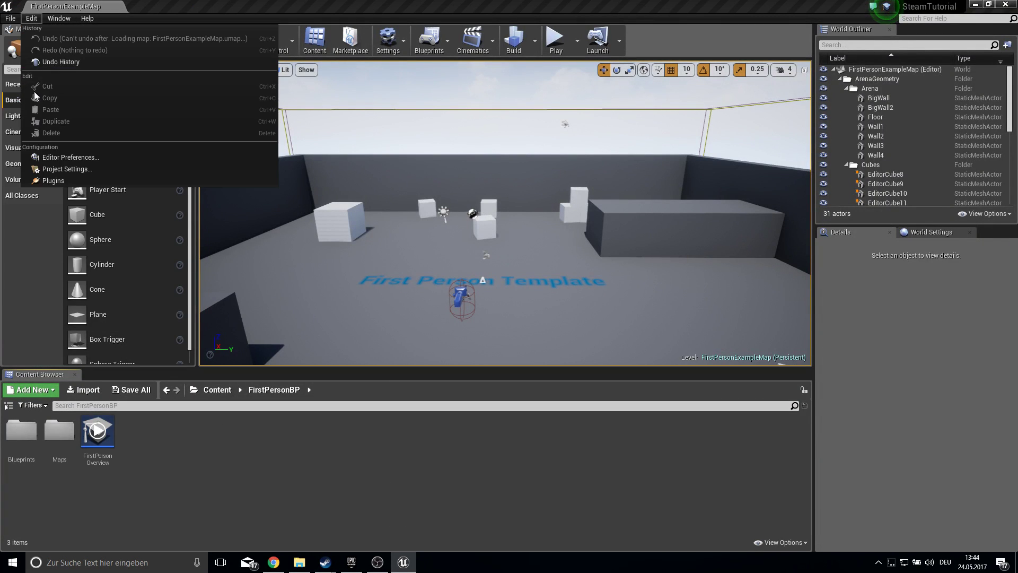
click(10, 15)
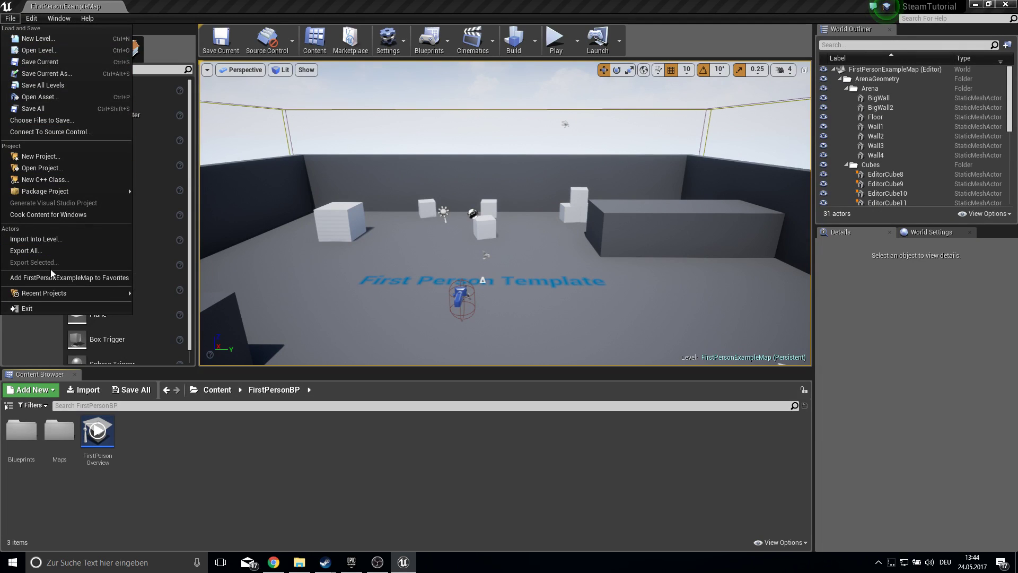
click(36, 20)
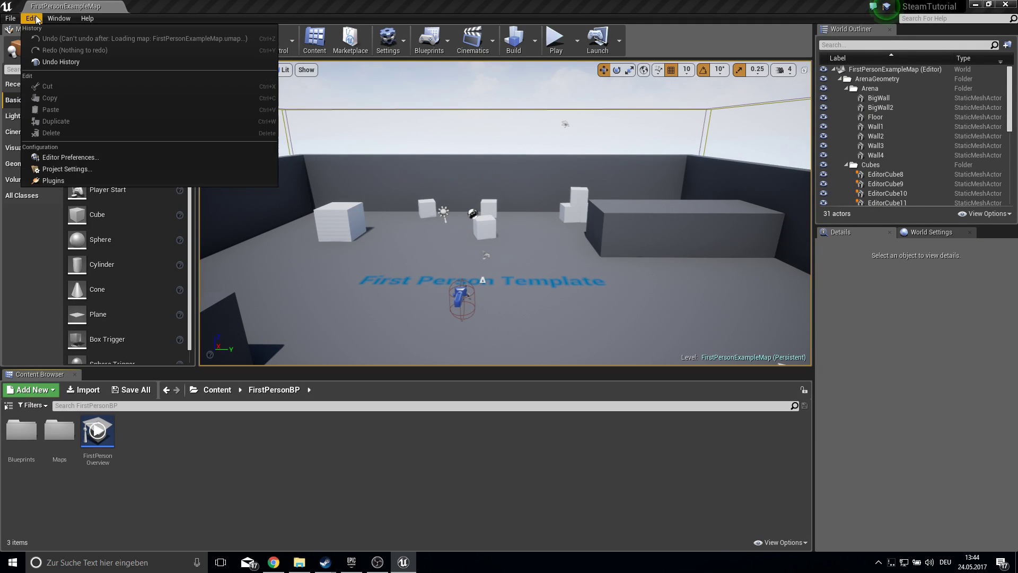
click(85, 180)
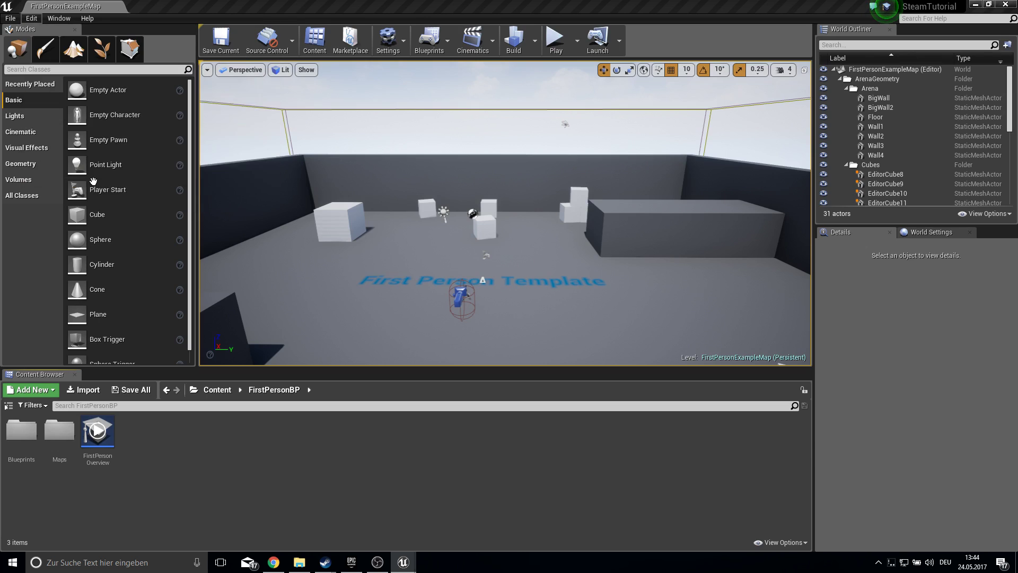
click(222, 131)
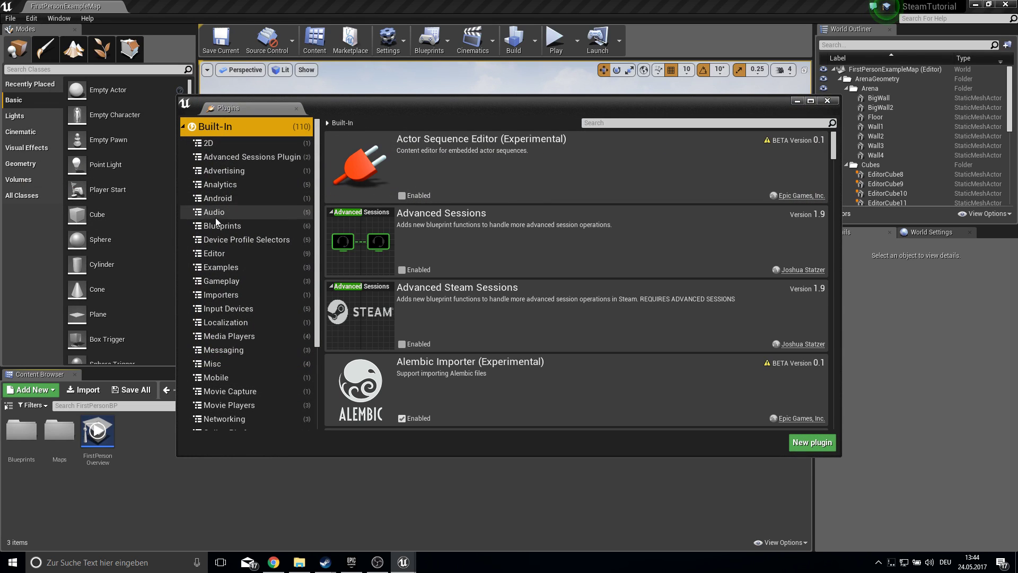
Step: Enable the Advanced Steam Sessions plugin in the plugin list
scroll(245, 249, down, 3)
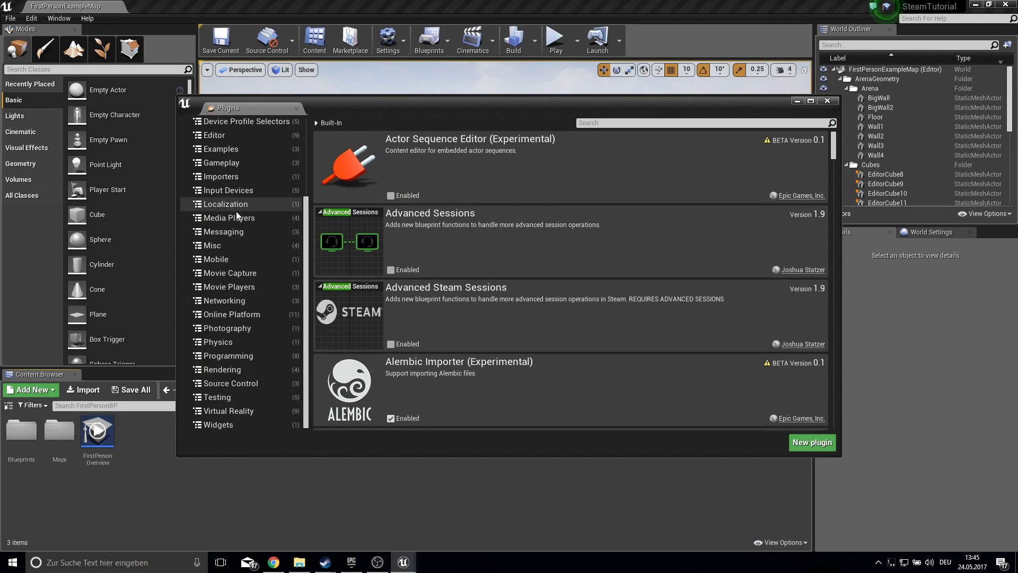
scroll(234, 128, up, 3)
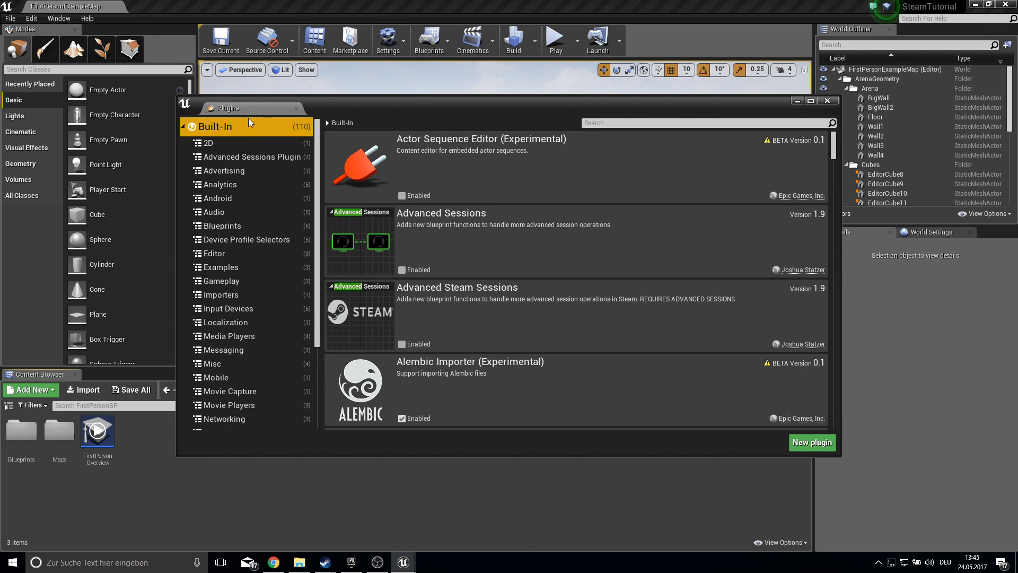
click(607, 123)
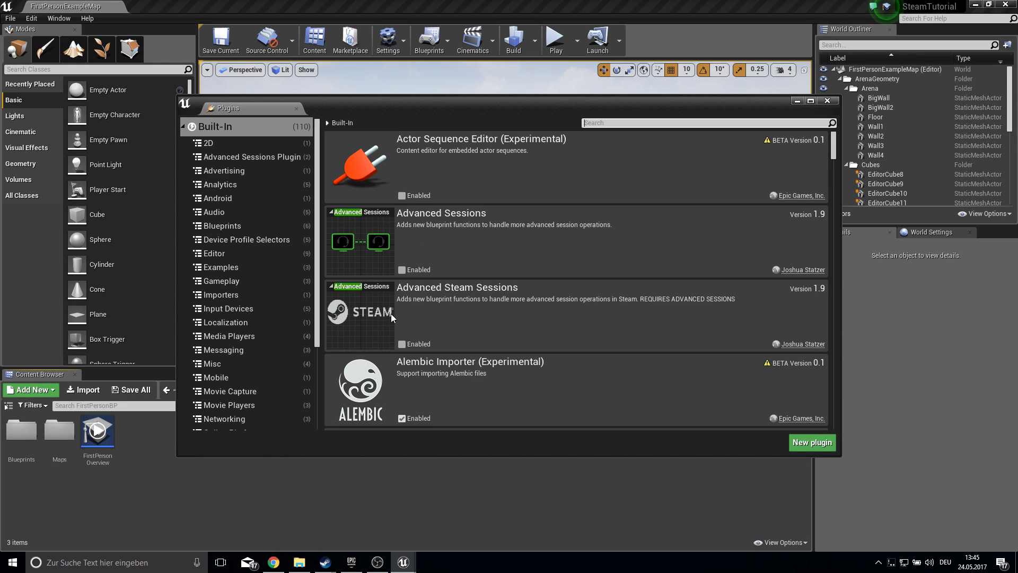
click(402, 343)
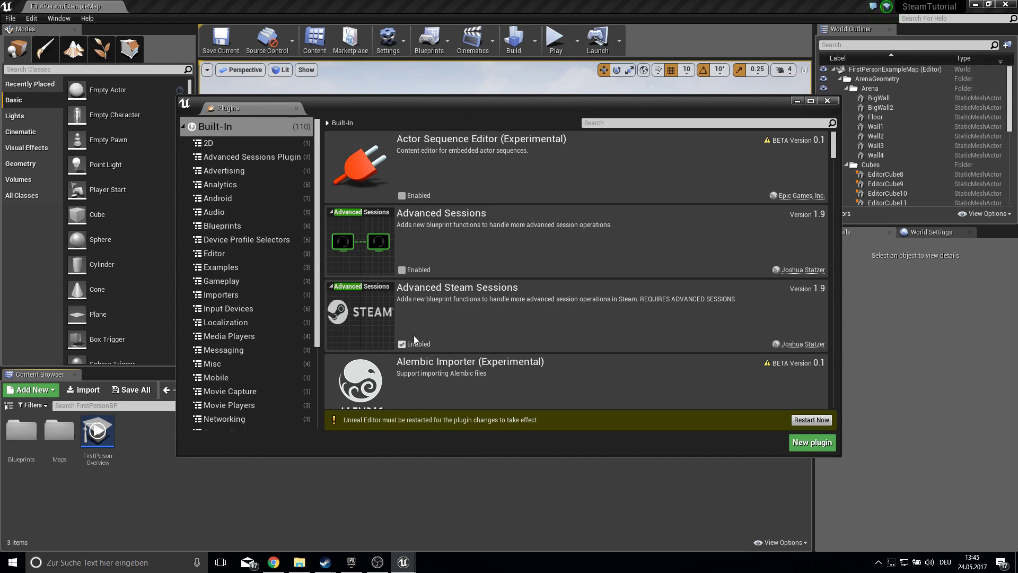
Step: Search the plugins for 'sess', clear the search, and close the Plugins window
click(597, 122)
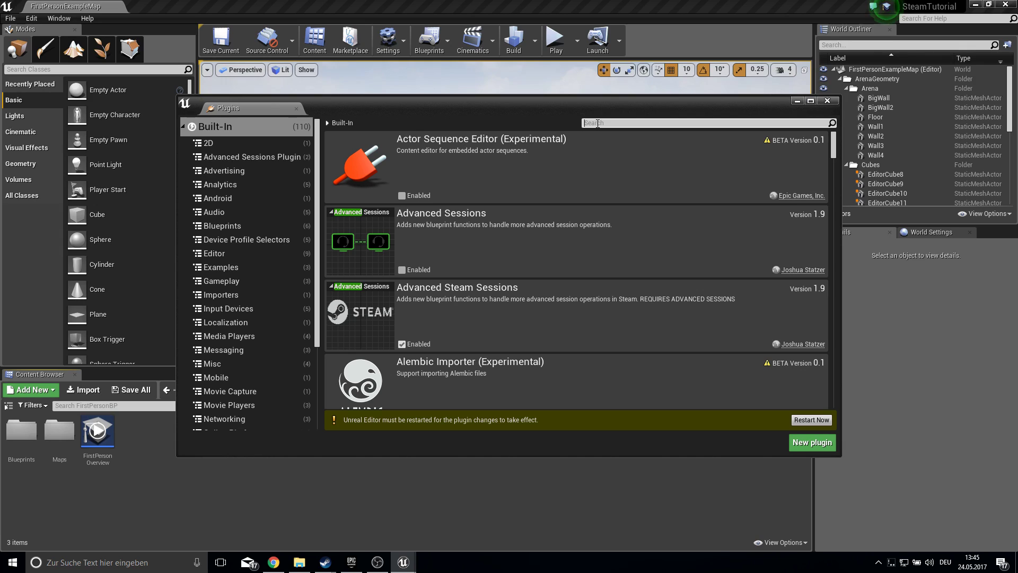
text(sess)
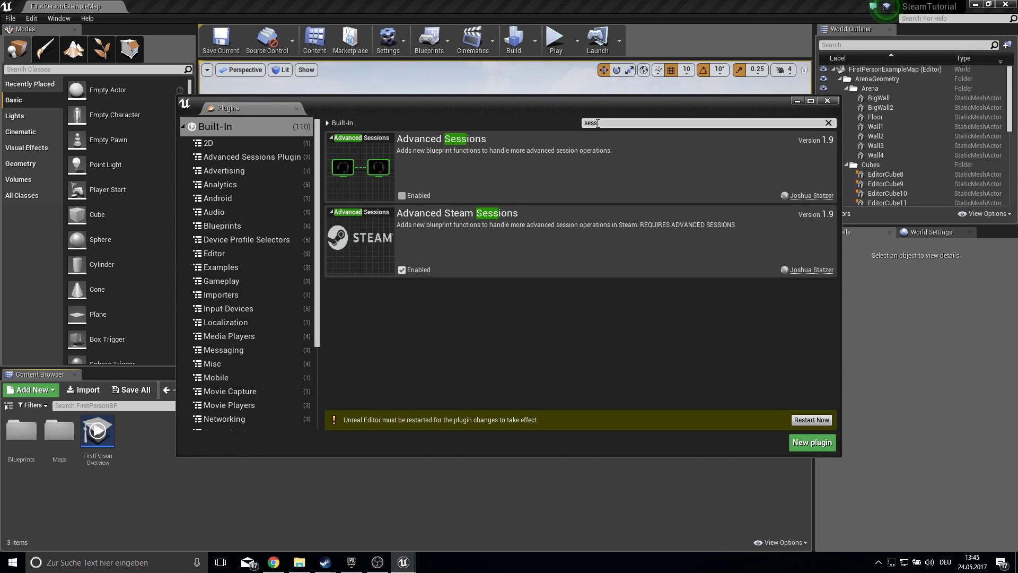
key(BackSpace)
key(BackSpace)
key(BackSpace)
key(BackSpace)
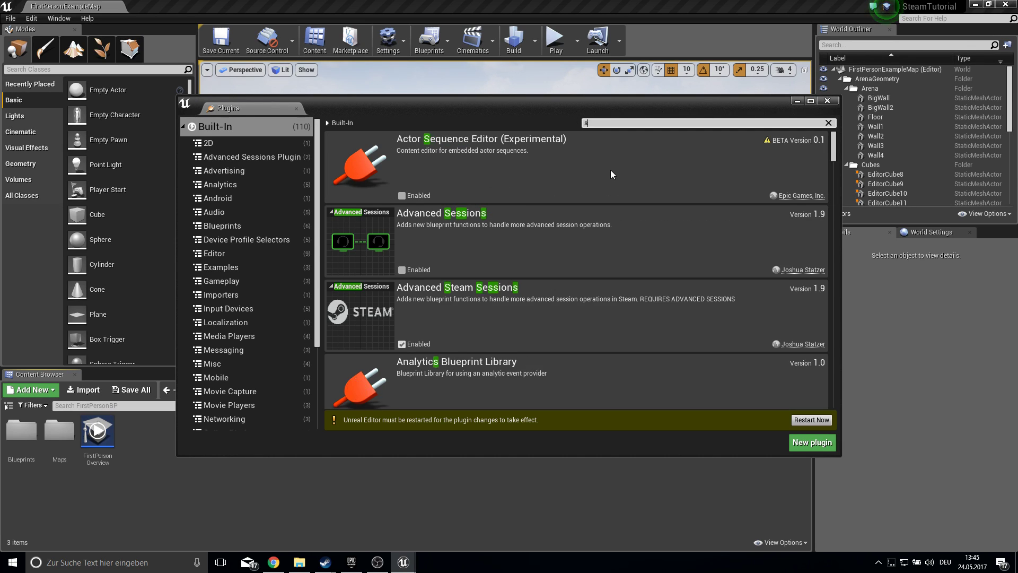
scroll(574, 281, down, 2)
scroll(552, 273, down, 5)
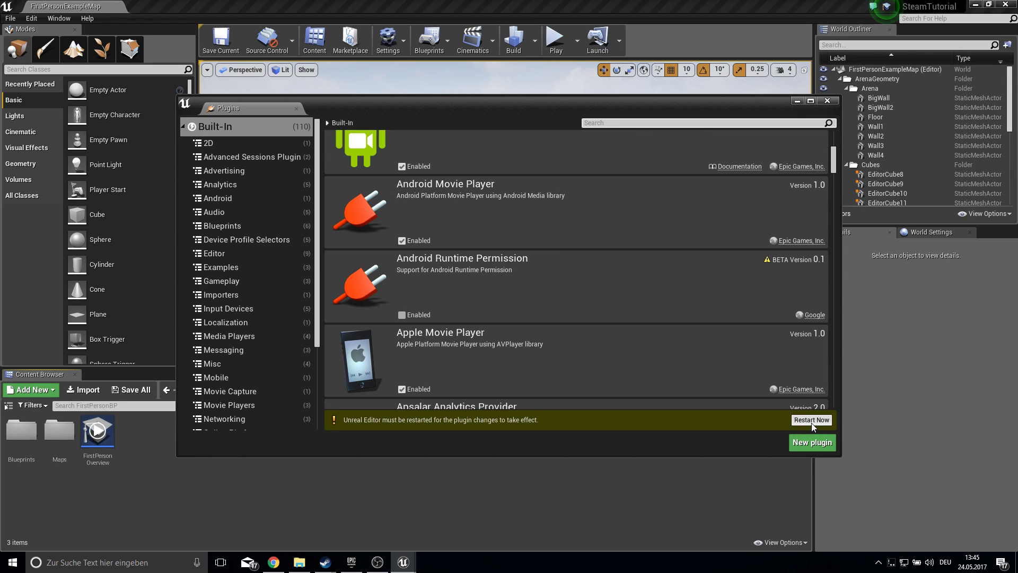
click(828, 101)
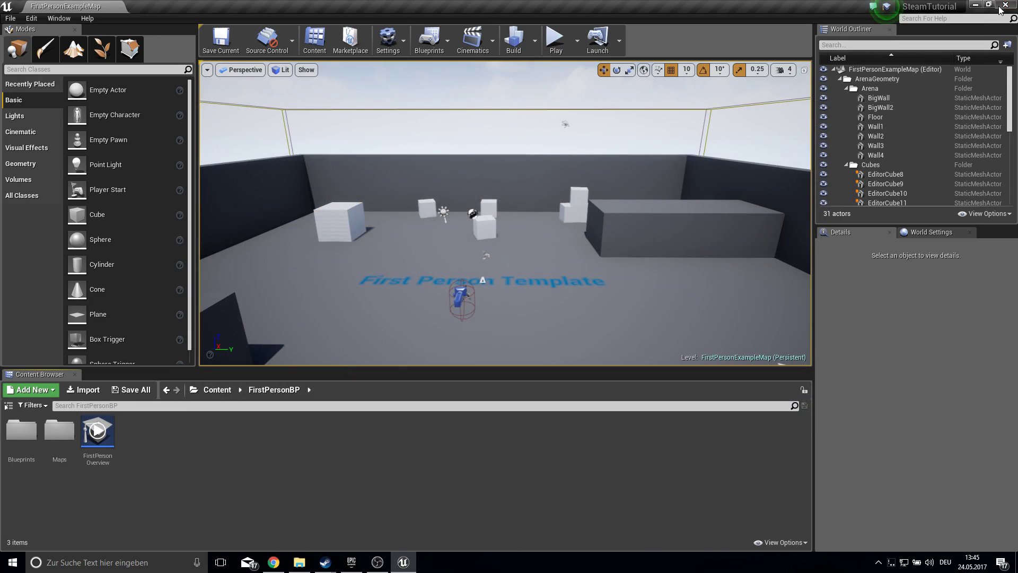
Step: Close the editor and open SteamTutorial's Config\DefaultEngine.ini in Notepad from the launcher
click(1005, 5)
click(351, 562)
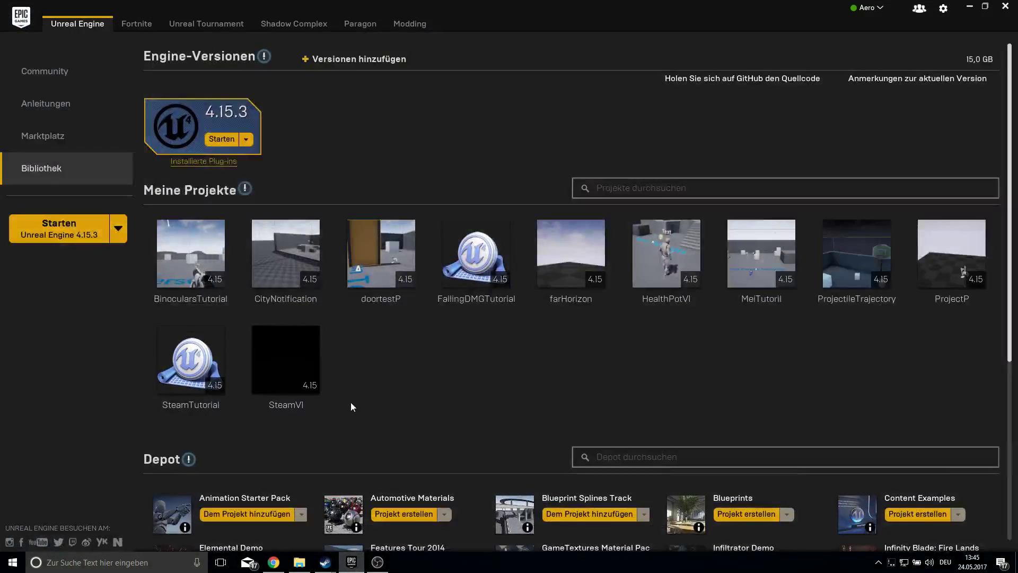
right_click(167, 394)
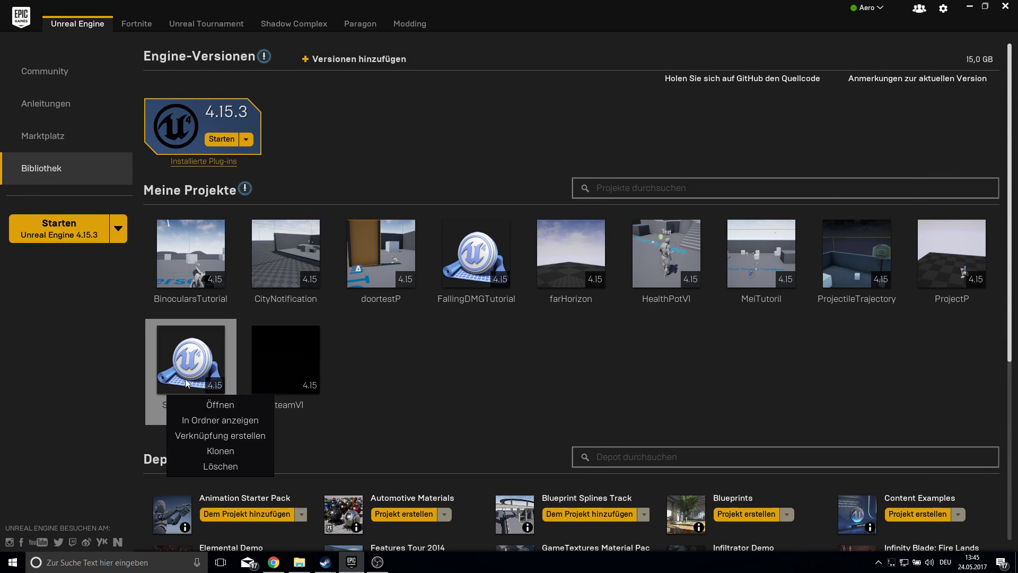
click(209, 417)
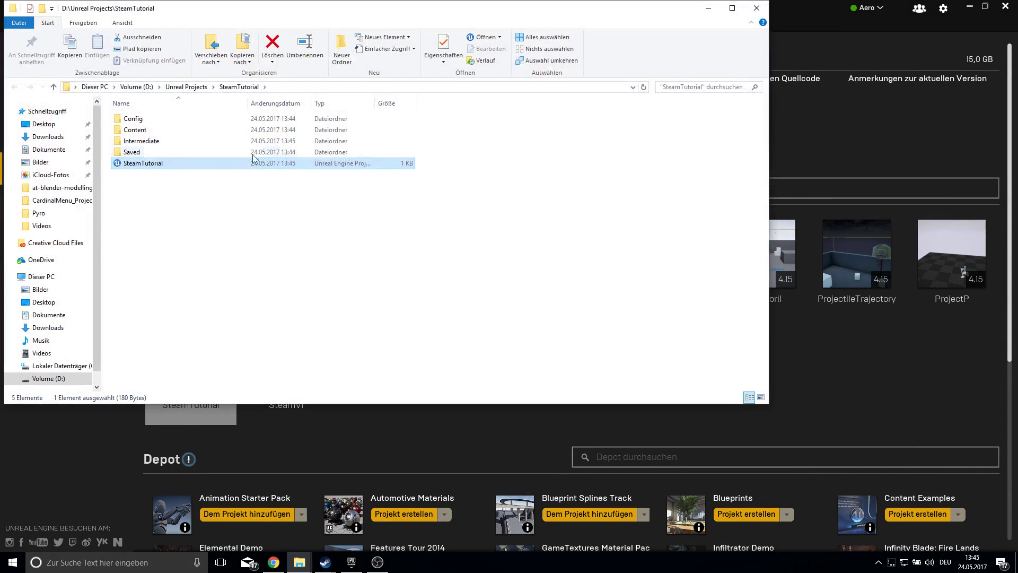
double_click(147, 123)
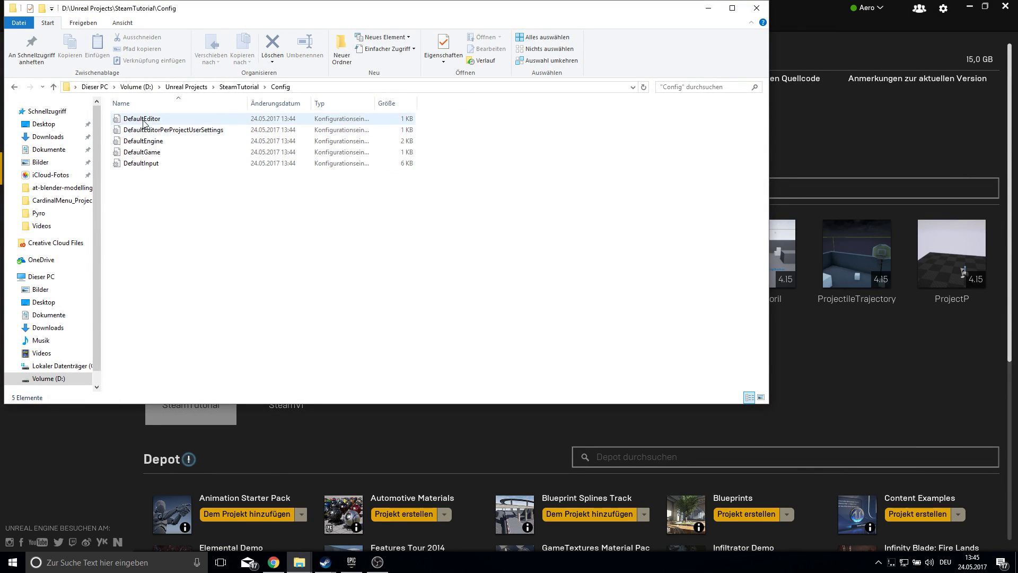
click(147, 144)
double_click(148, 142)
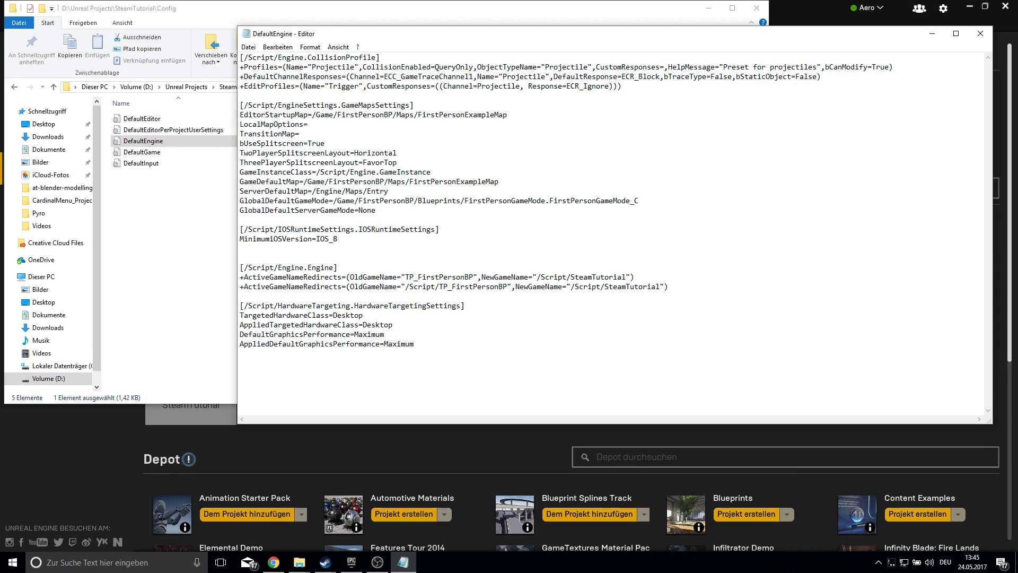
Step: Paste the Steam online subsystem block into DefaultEngine.ini and save it when closing
text([/Script/Engine.GameEngine] +NetDriverDefinitions=(DefName="GameNetDriver",DriverClassName="OnlineSubsystemSteam.SteamNetDriver",DriverClassNameFallback="OnlineSubsystemUtils.IpNetDriver")  [OnlineSubsystem] DefaultPlatformService=Steam  [OnlineSubsystemSteam] bEnabled=true SteamDevAppId=480  [/Script/OnlineSubsystemSteam.SteamNetDriver] NetConnectionClassName="OnlineSubsystemSteam.SteamNetConnection")
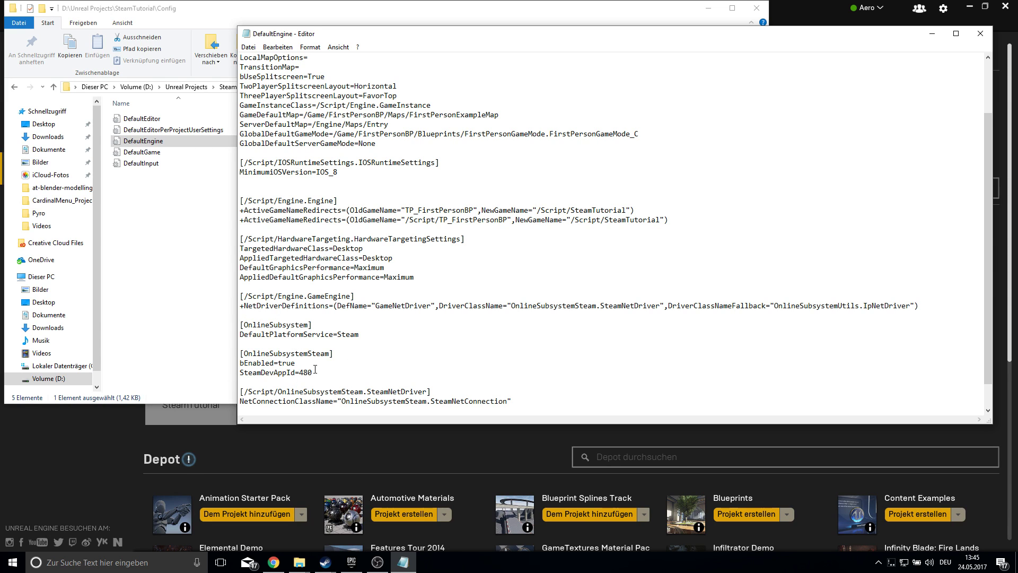
click(274, 563)
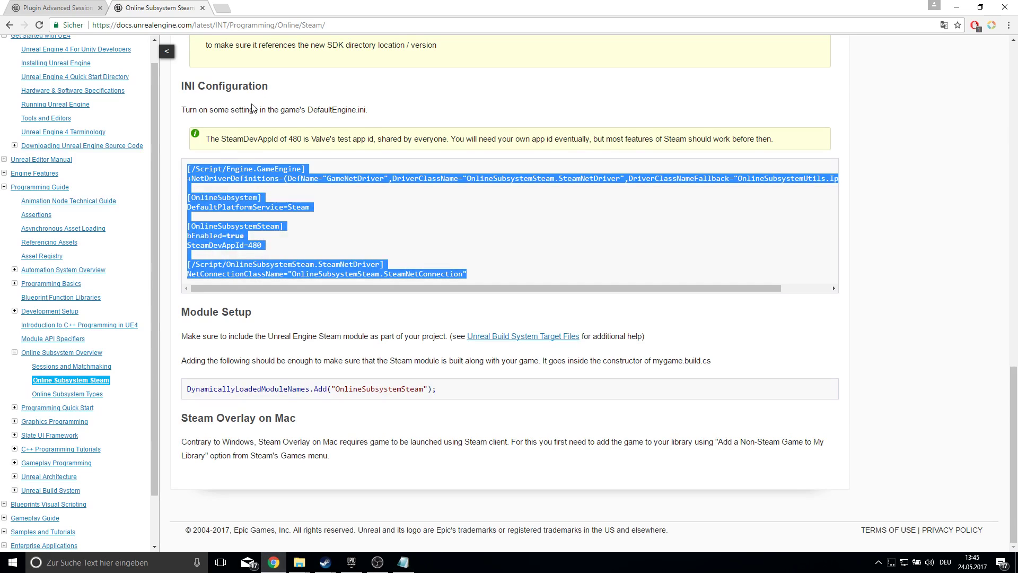
key(alt+Tab)
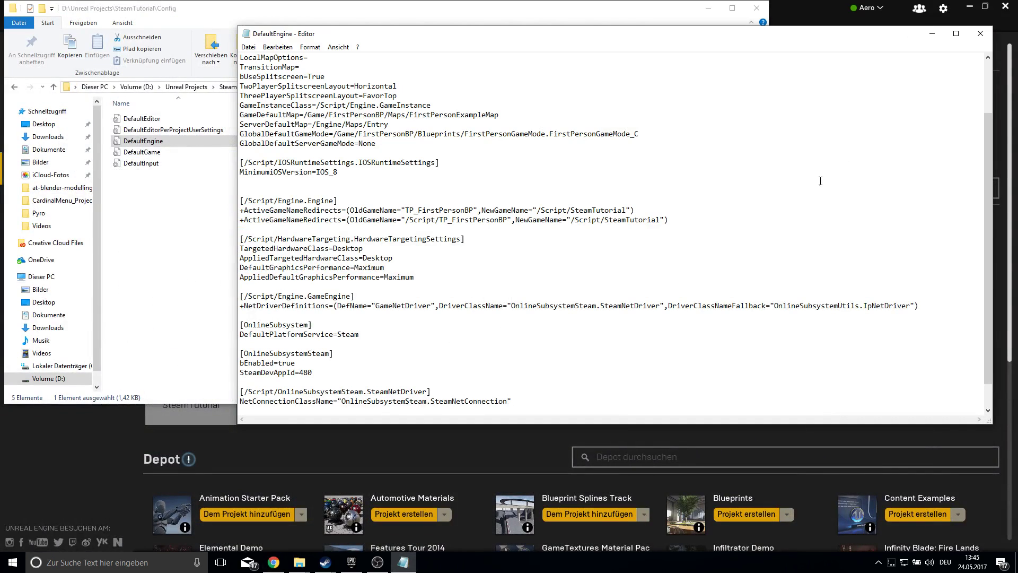
click(981, 34)
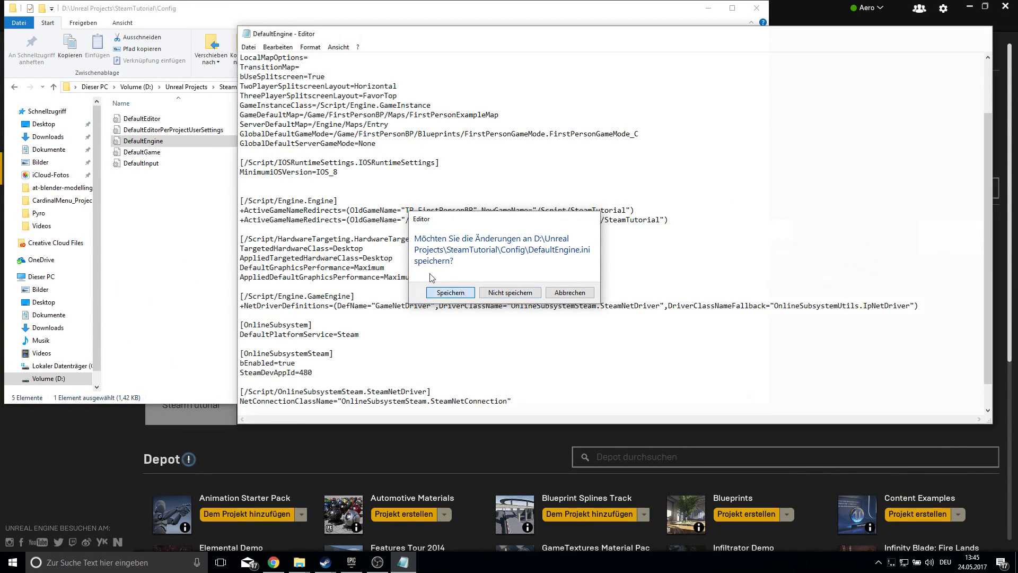
click(440, 292)
click(326, 467)
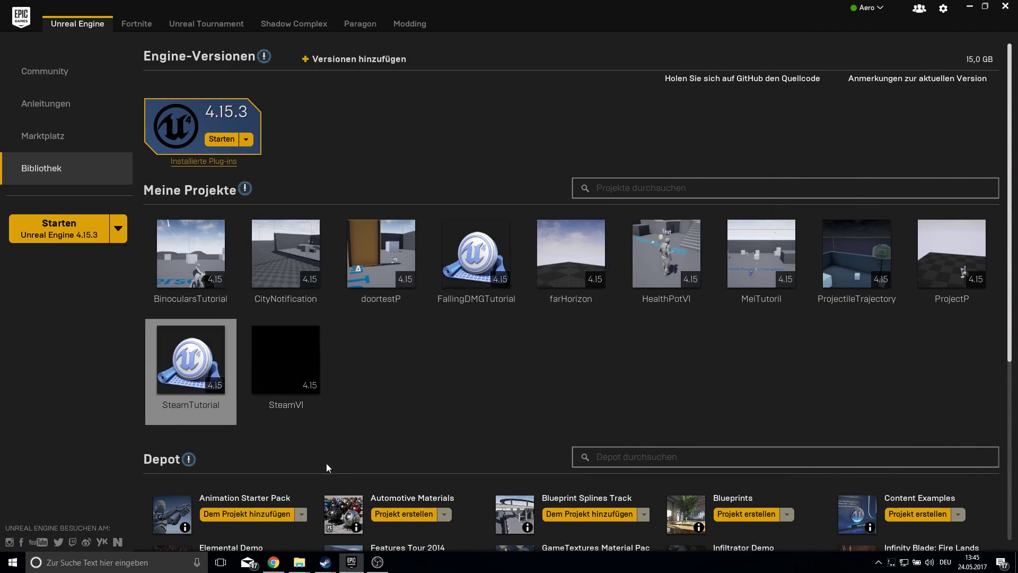
Step: Launch SteamTutorial from the Launcher library, then dismiss the AdvancedSteamSessions plugin load error
double_click(205, 390)
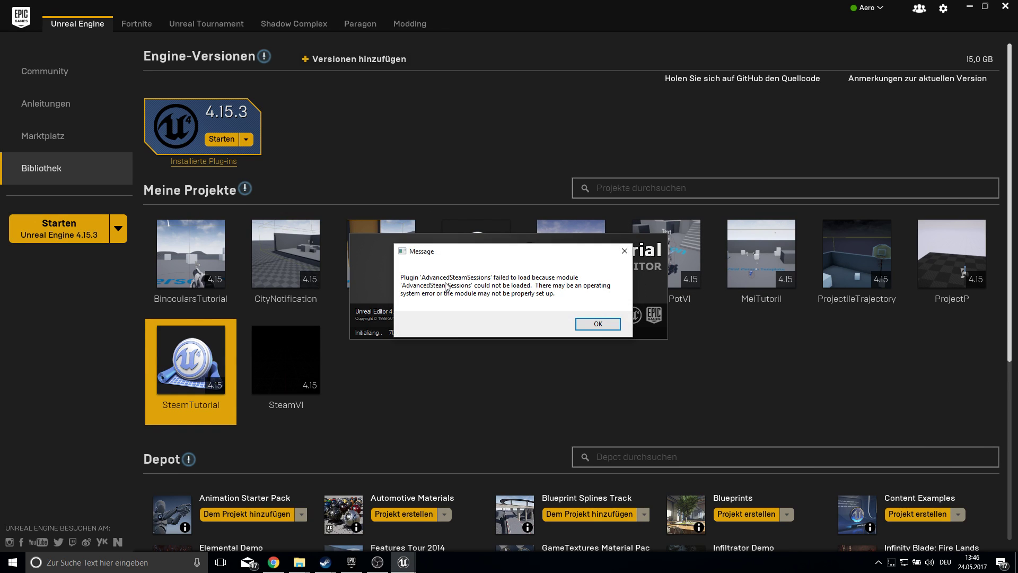
drag(491, 254, 493, 147)
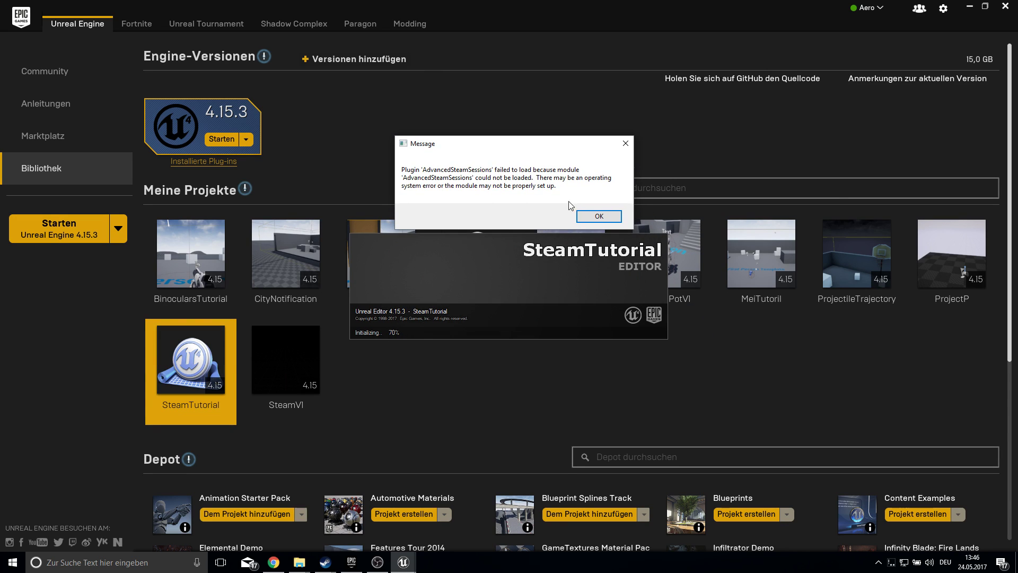
click(599, 216)
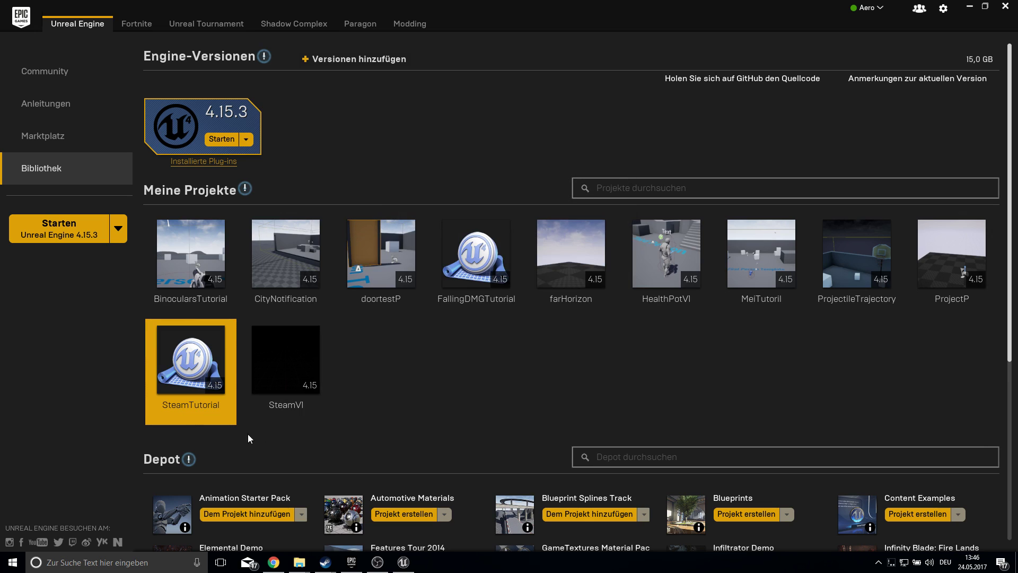
Step: Open the SteamTutorial project folder in Explorer and create a new folder named Plugin
right_click(184, 364)
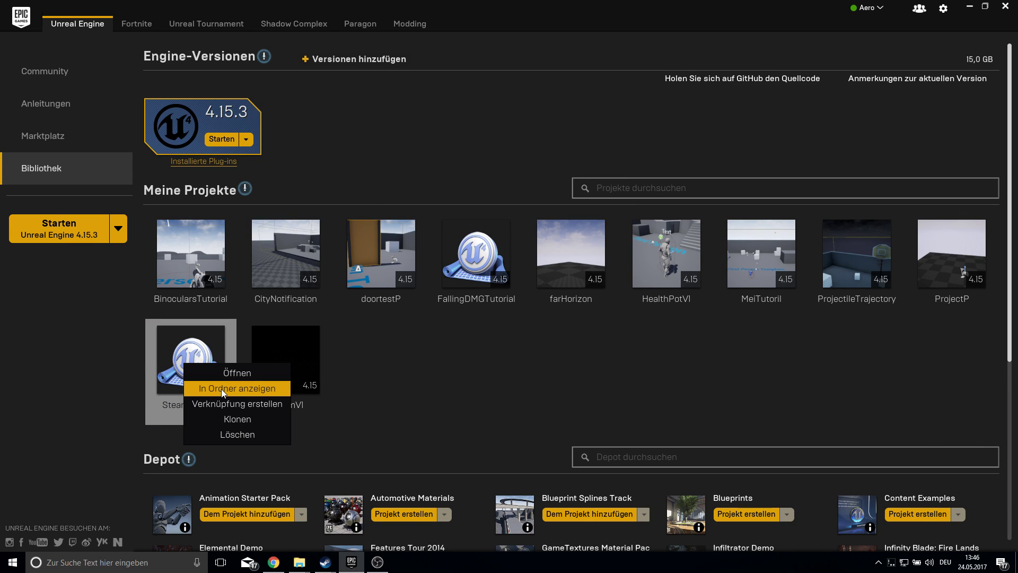
click(221, 390)
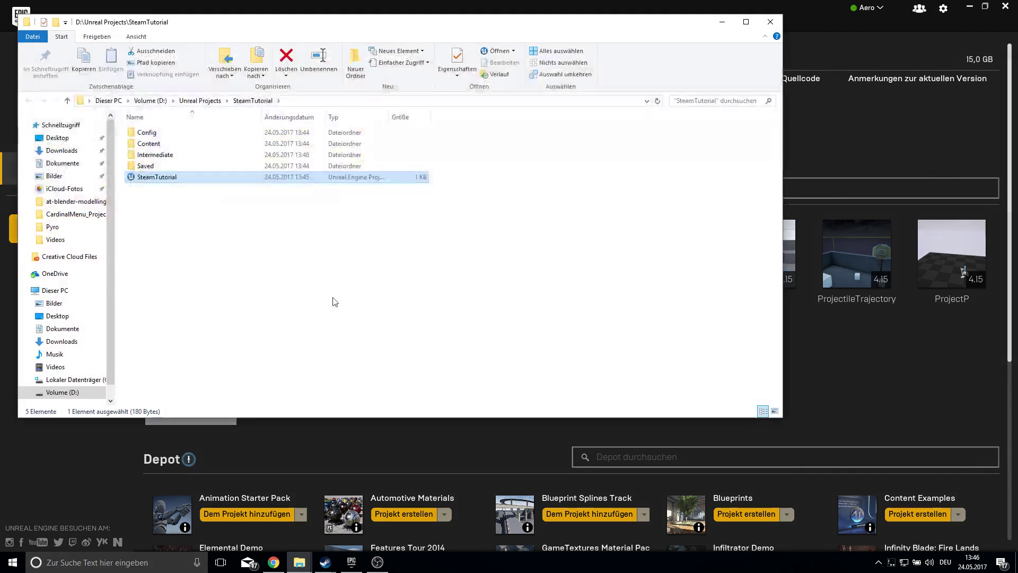
click(243, 215)
right_click(167, 204)
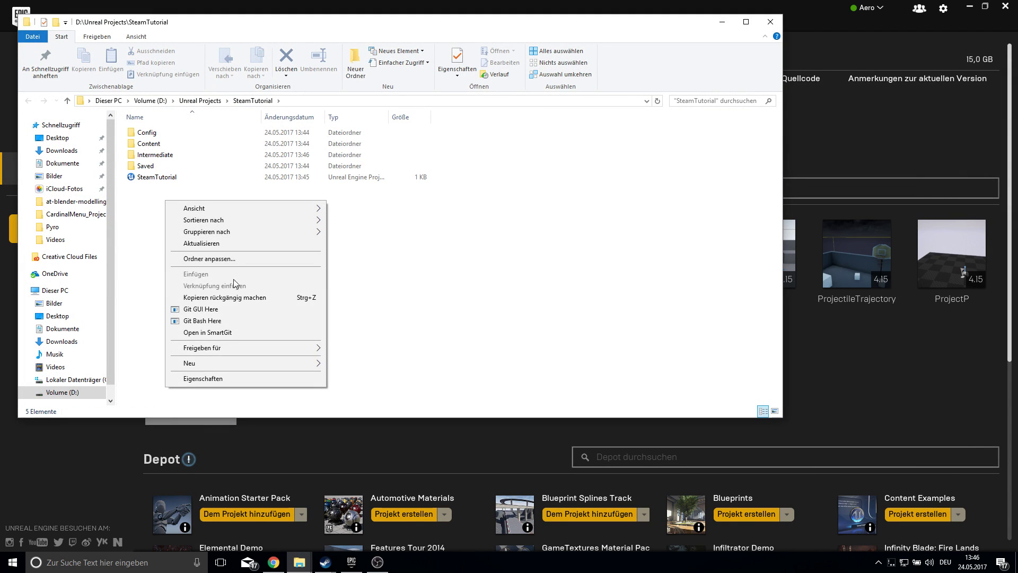
mouse_move(235, 363)
click(371, 363)
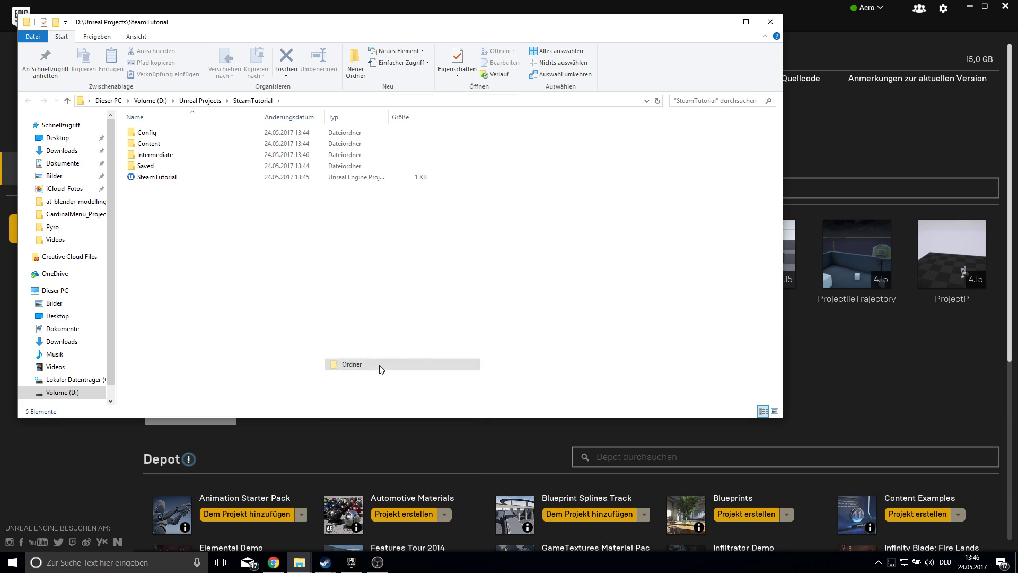
text(Plugin)
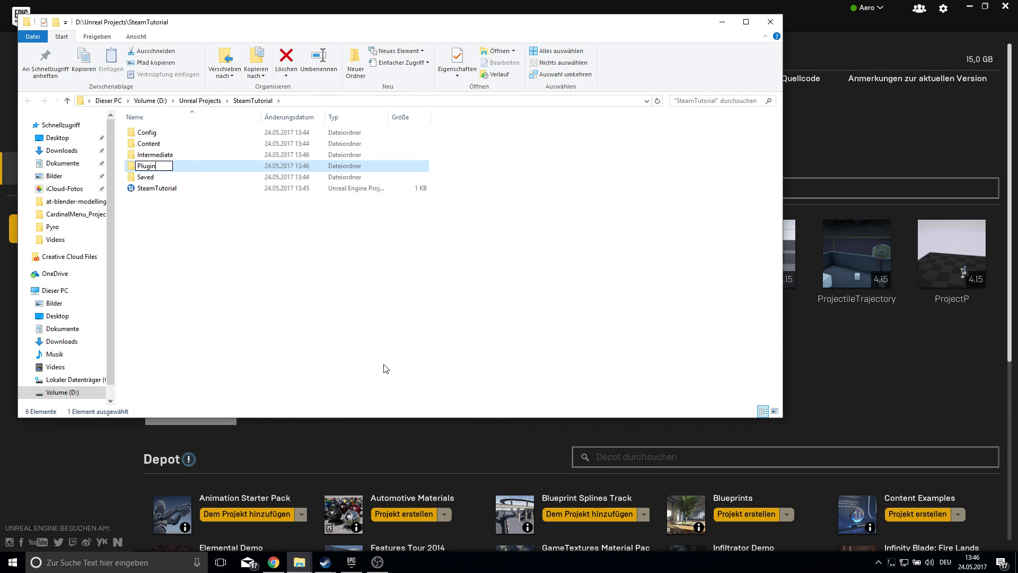
key(Return)
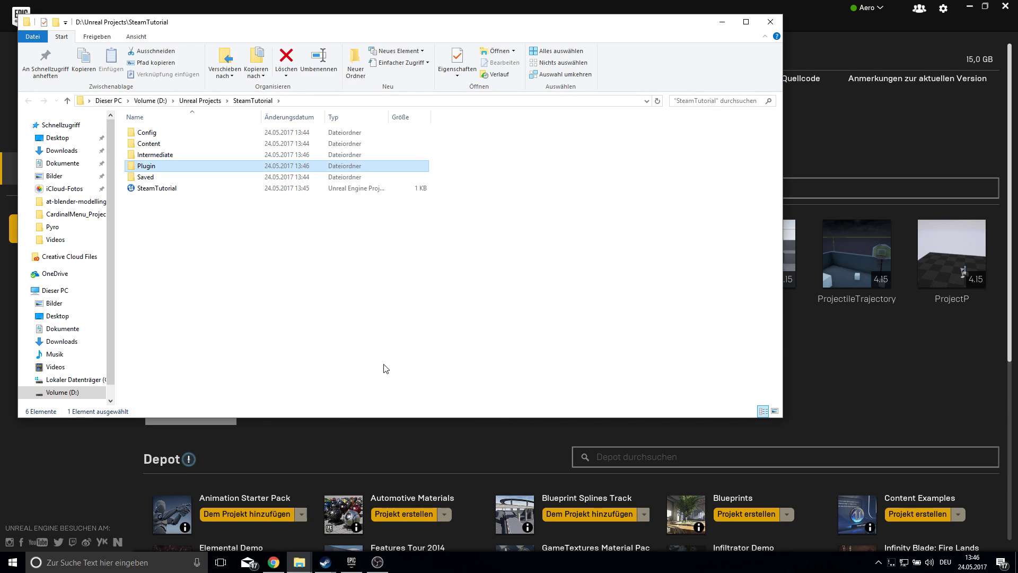
Step: Copy the downloaded AdvancedSessions folder into Plugin and launch SteamTutorial again
double_click(320, 168)
mouse_move(300, 562)
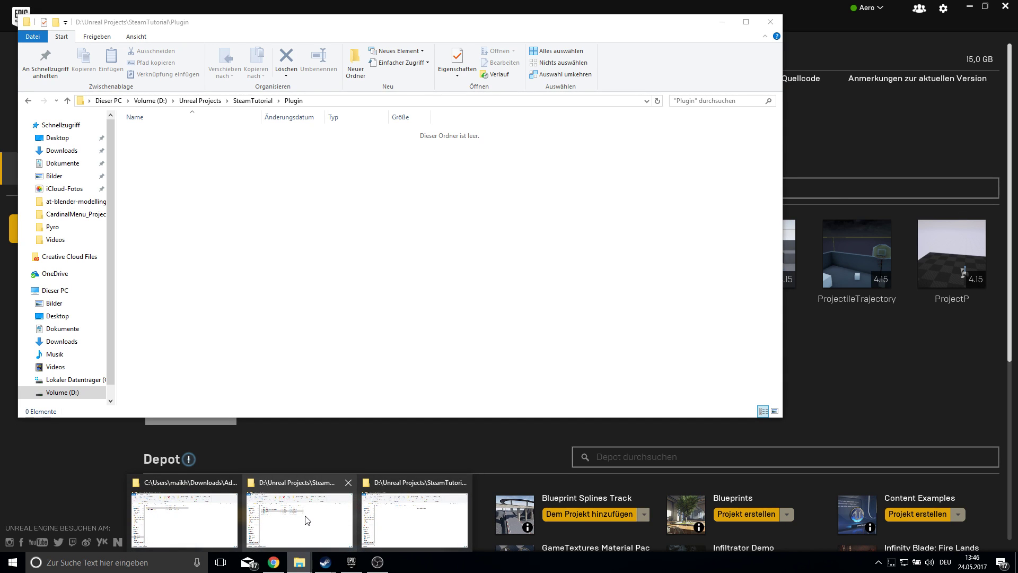
mouse_move(280, 514)
click(199, 506)
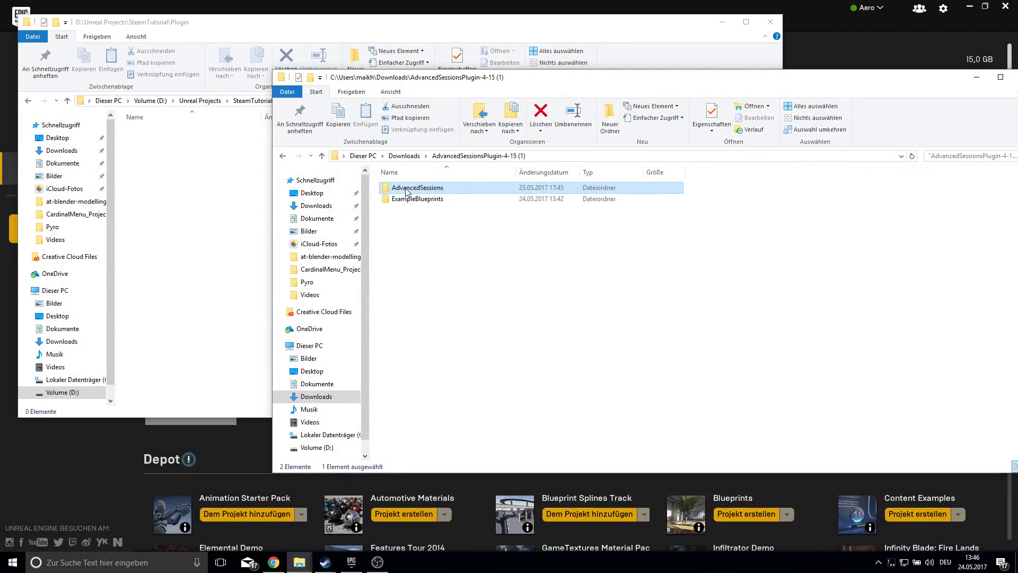
drag(406, 192, 199, 228)
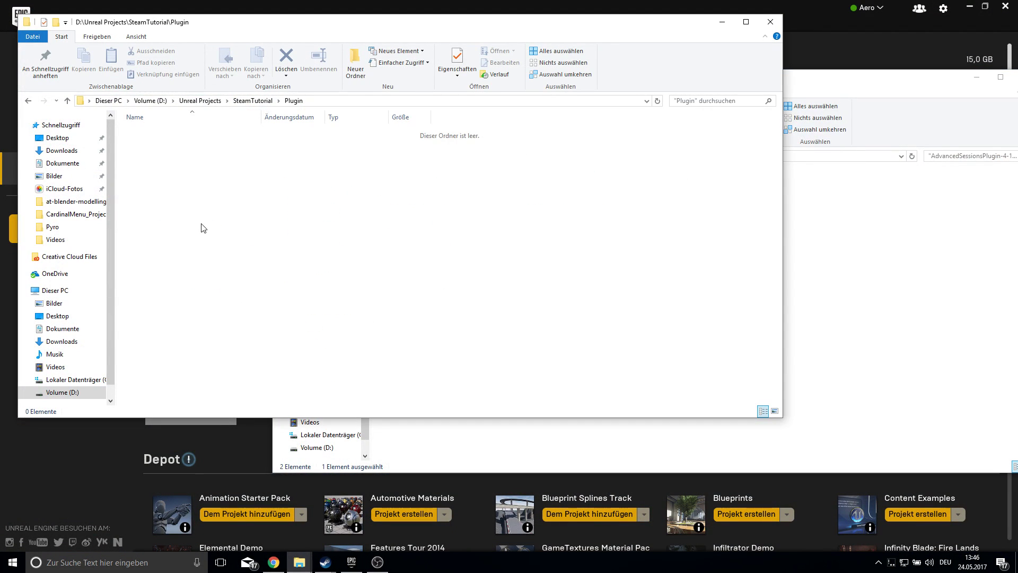
click(130, 434)
double_click(189, 393)
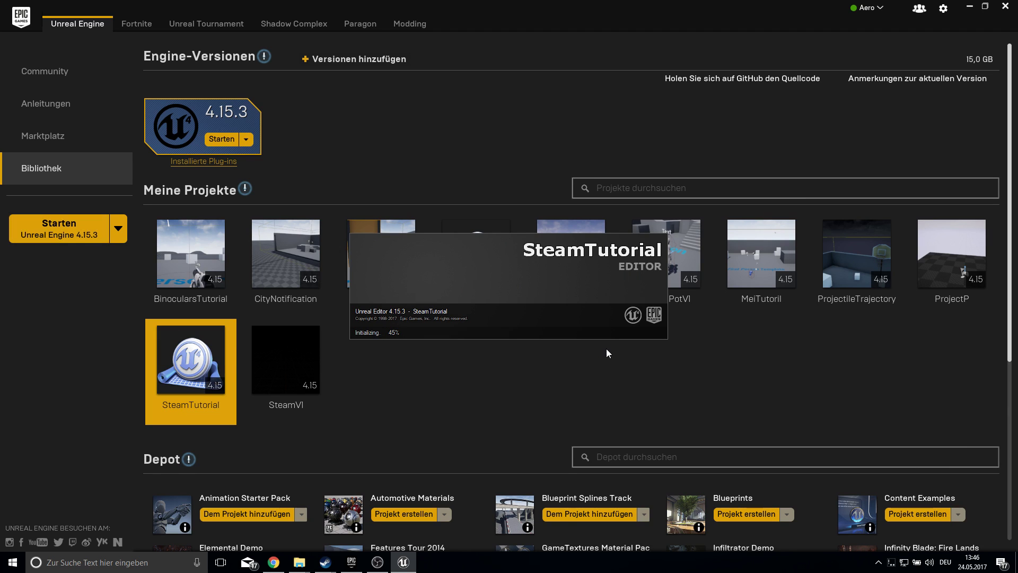
Step: Dismiss the plugin error and rename the project's Plugin folder to Plugins
click(598, 324)
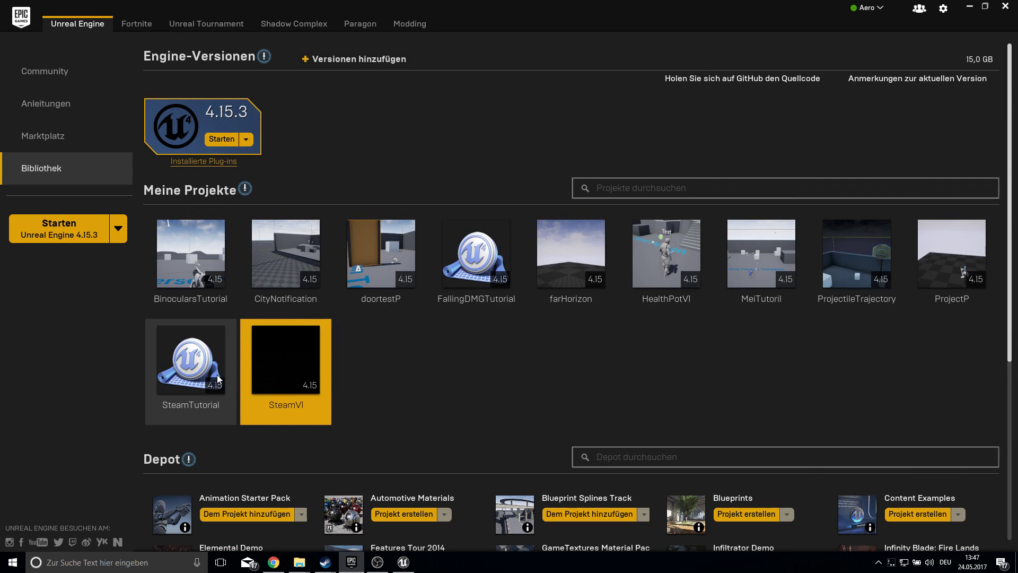
right_click(217, 375)
click(265, 396)
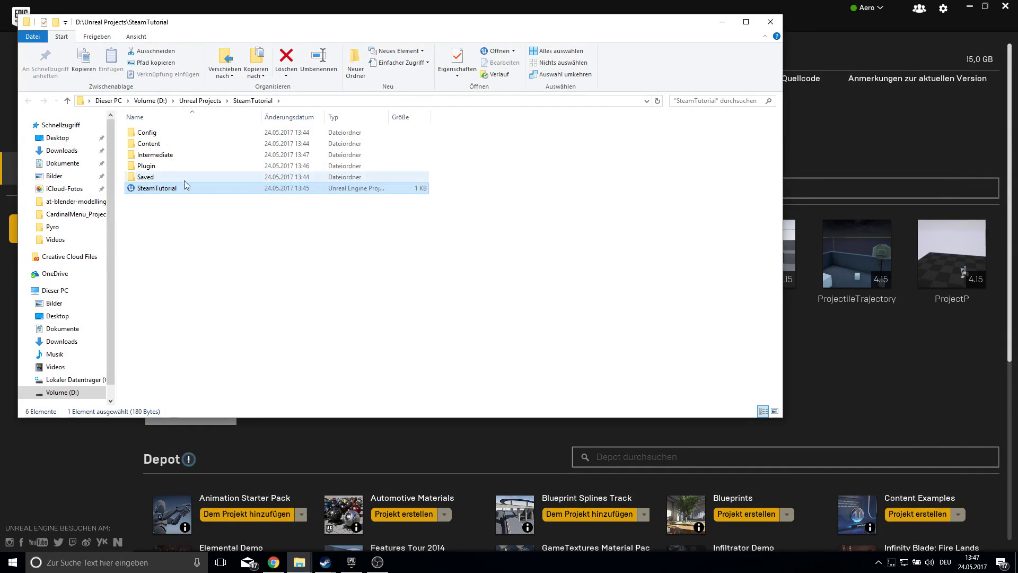
click(186, 166)
click(186, 169)
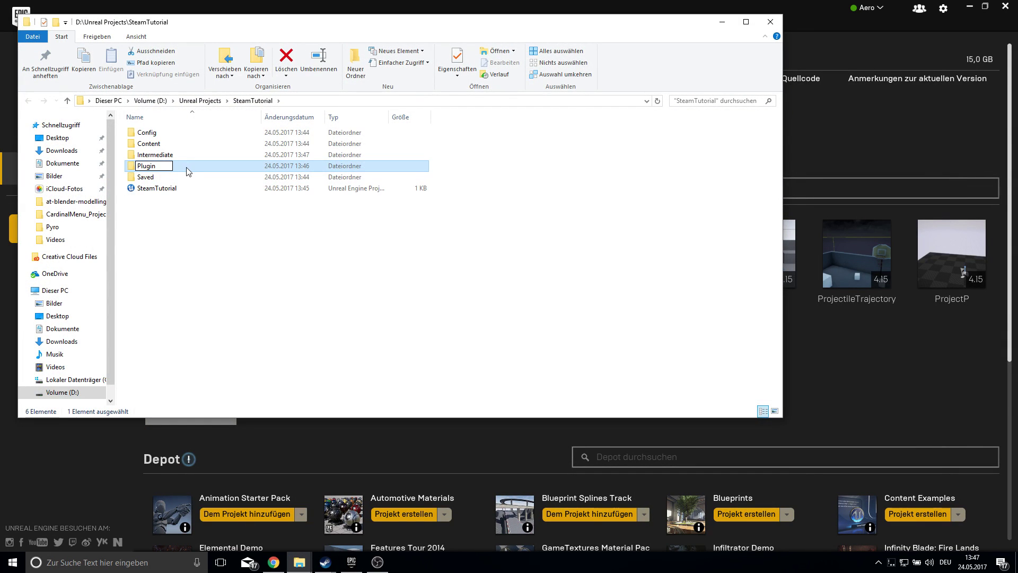
key(Return)
Step: Reopen SteamTutorial from the Launcher library so the editor loads
click(897, 366)
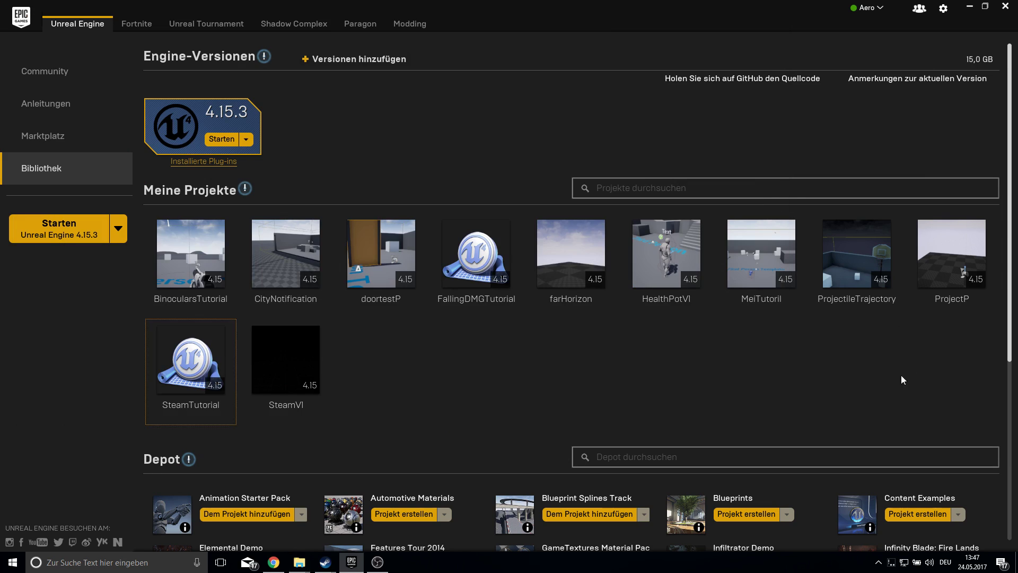
right_click(204, 371)
click(229, 381)
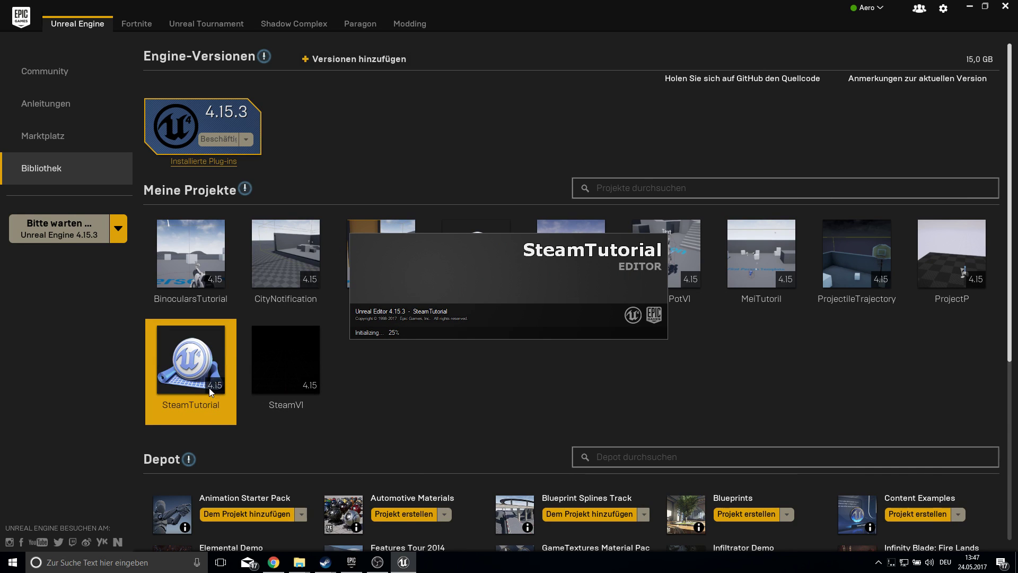
mouse_move(210, 391)
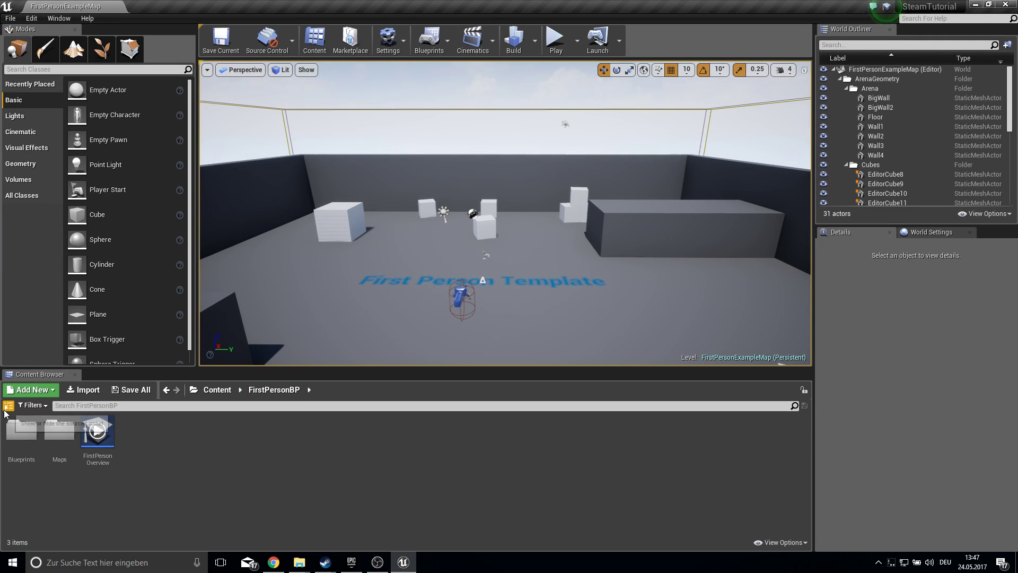
Step: Open FirstPersonCharacter from FirstPersonBP > Blueprints and browse the Online actions in its Event Graph
click(13, 409)
double_click(225, 431)
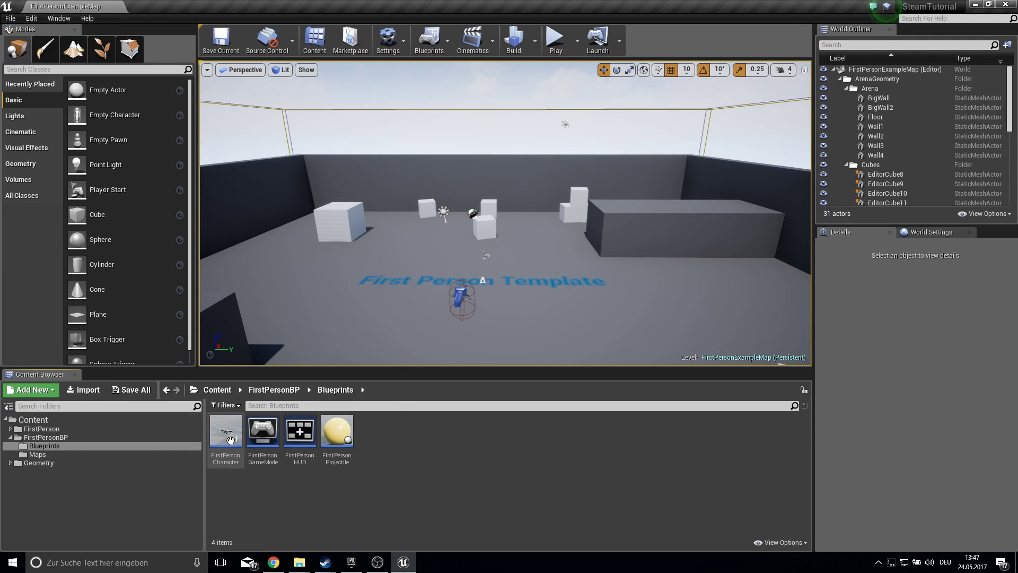
double_click(225, 432)
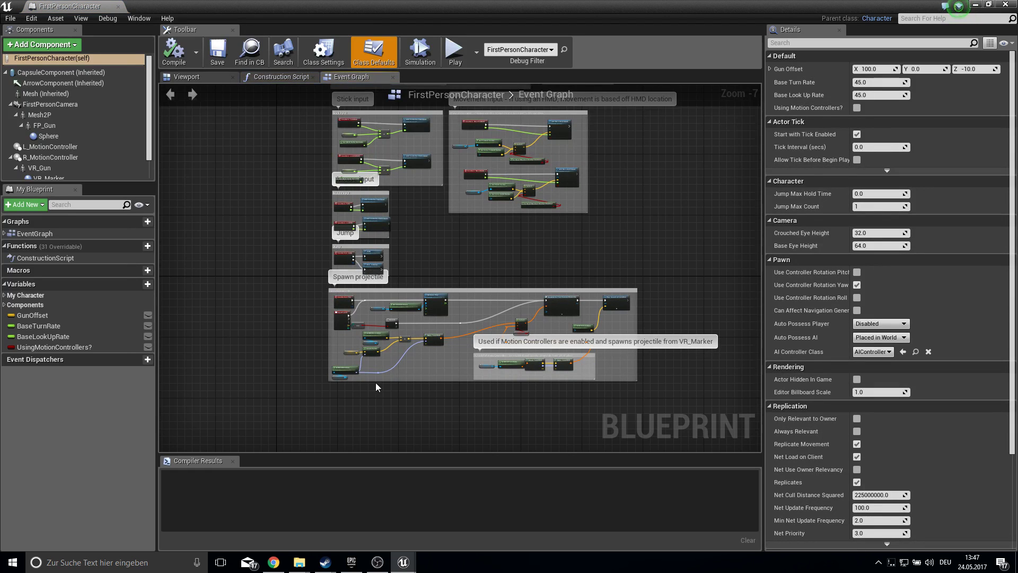
right_click(392, 370)
scroll(465, 227, down, 10)
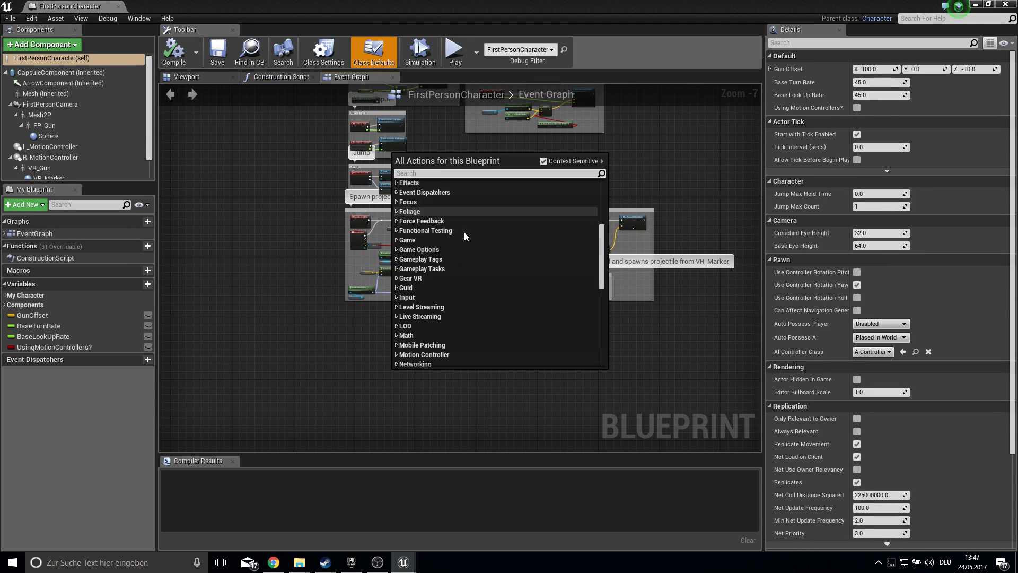
scroll(402, 310, down, 1)
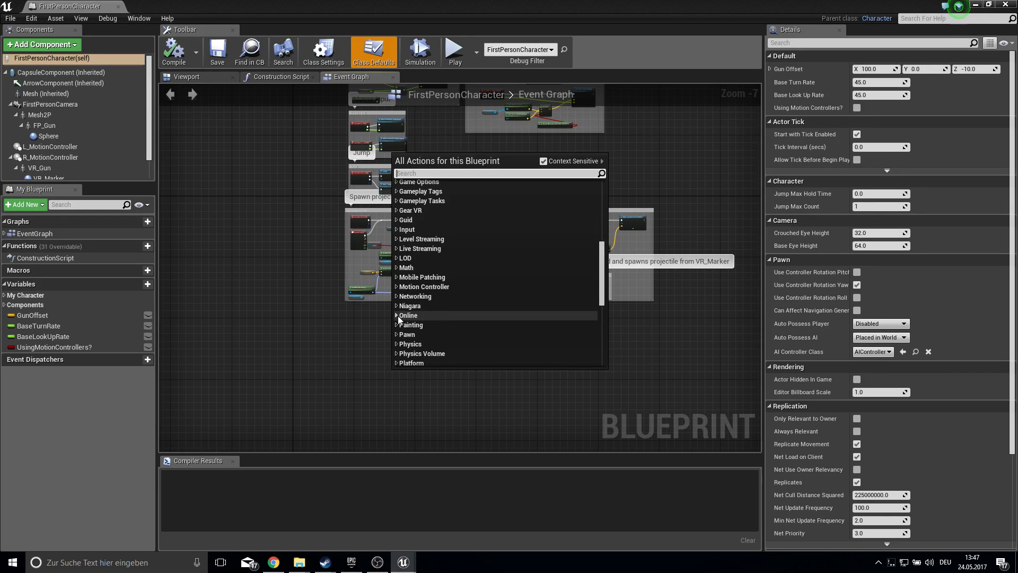
click(408, 315)
scroll(419, 298, down, 3)
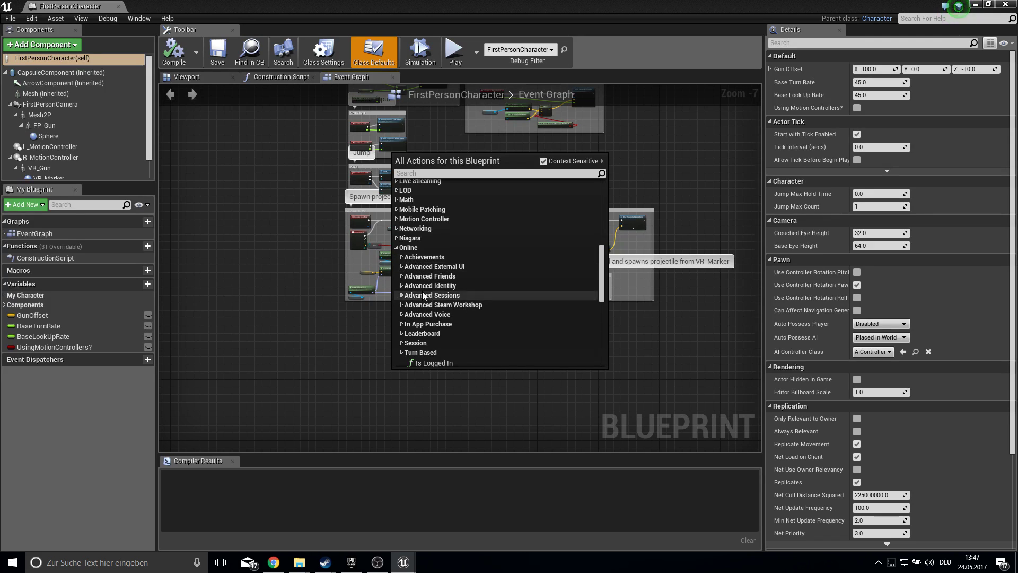
click(223, 318)
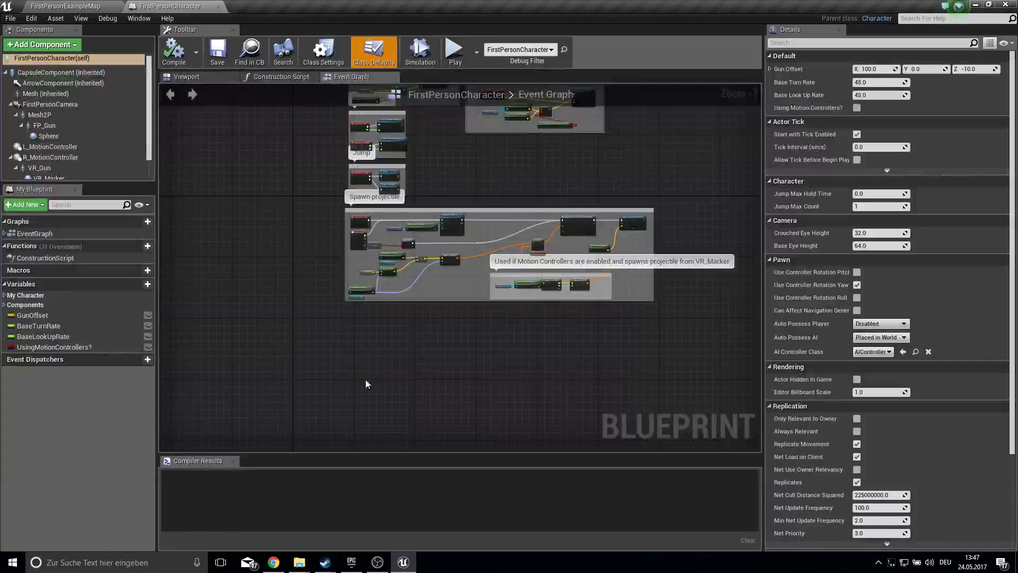
click(65, 4)
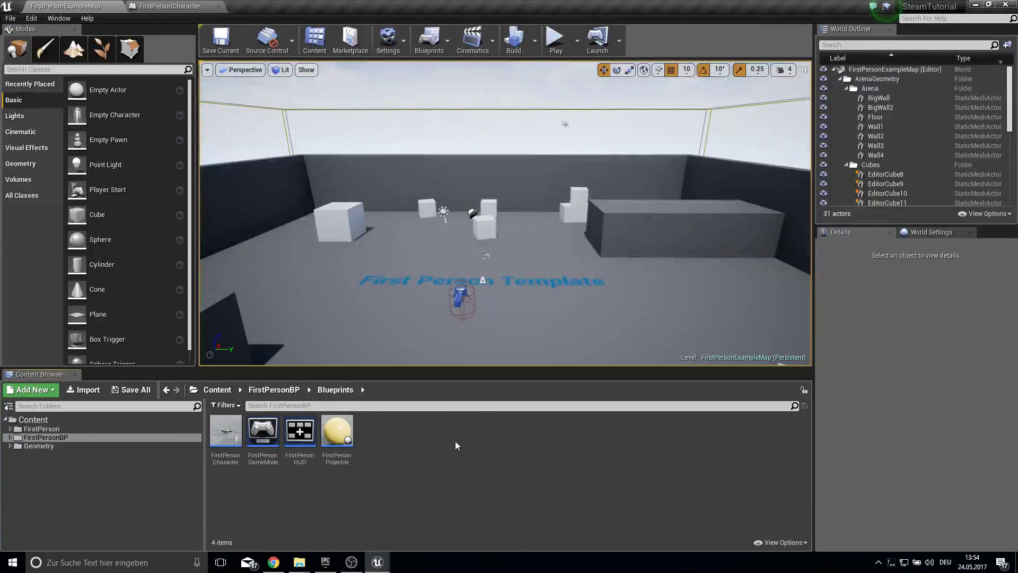
Step: Create a new Empty Level
click(11, 18)
click(35, 39)
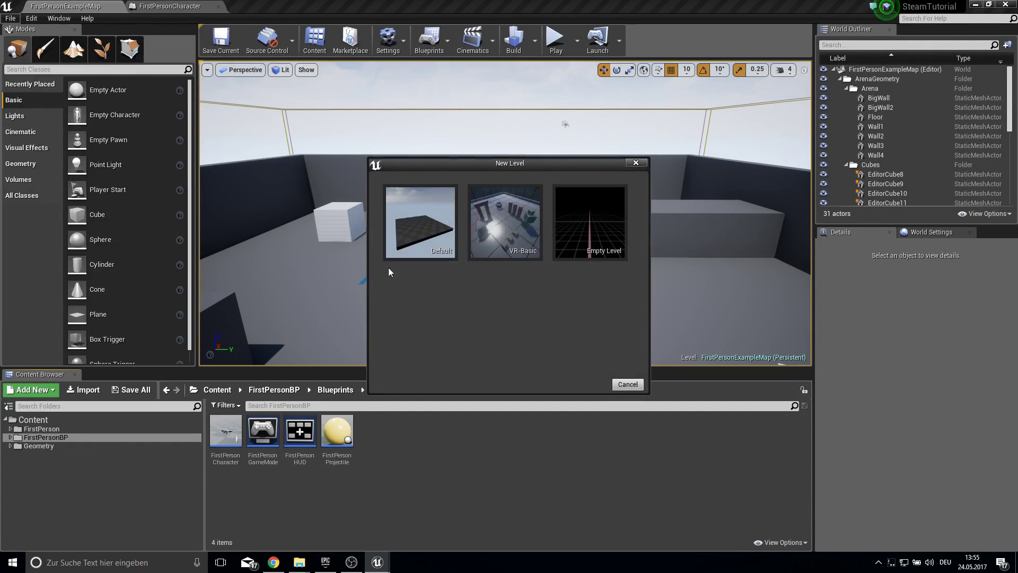
click(585, 300)
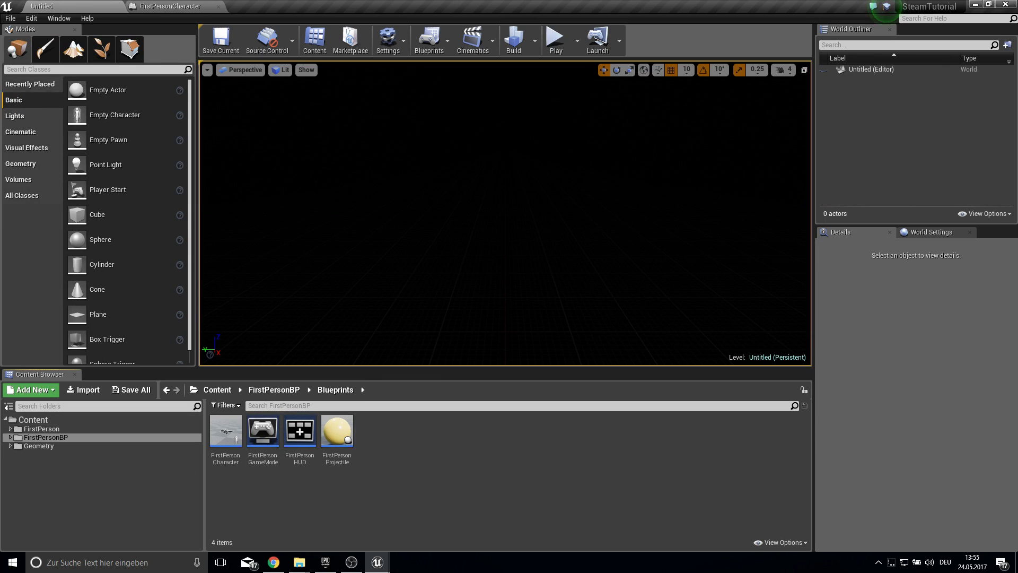
Step: Save the level as Mainmenu inside a new Content/Maps folder
click(11, 18)
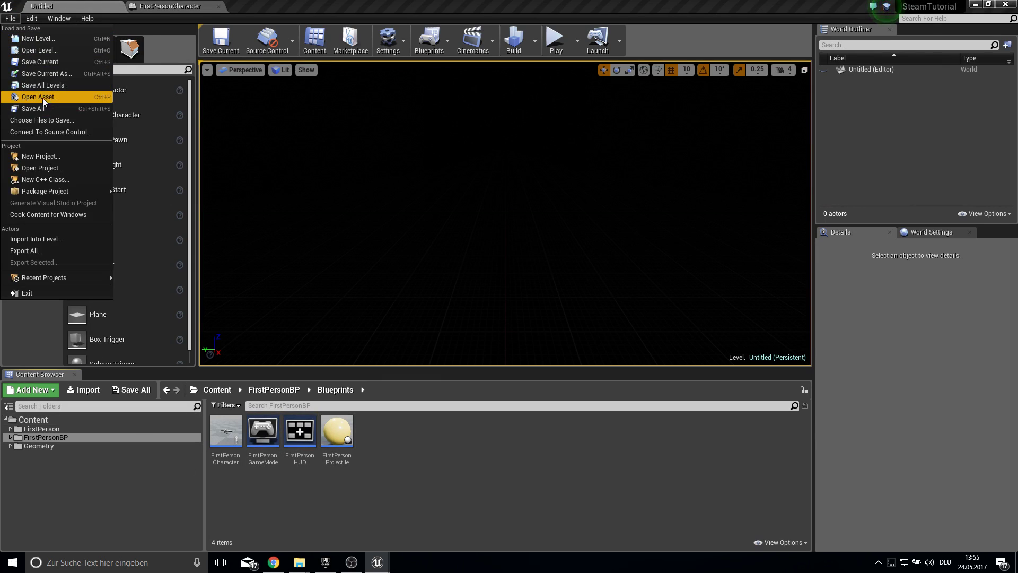
click(44, 73)
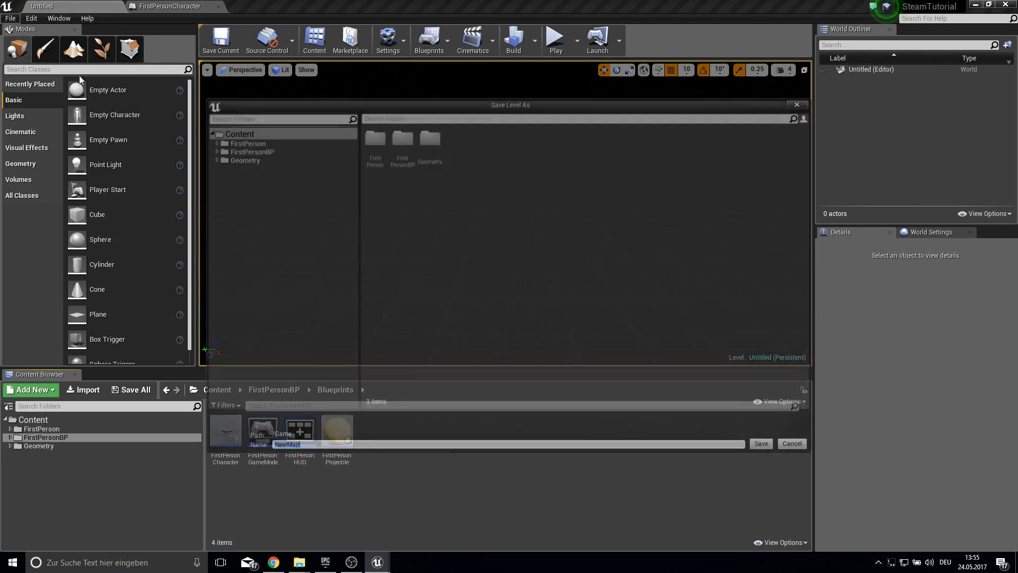
right_click(248, 132)
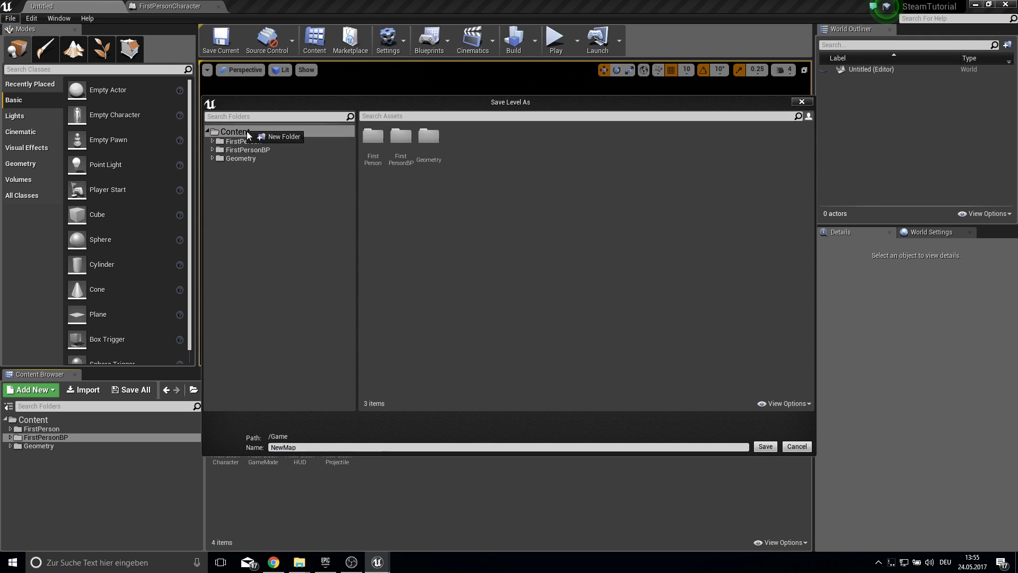
click(265, 136)
text(Maps)
key(Return)
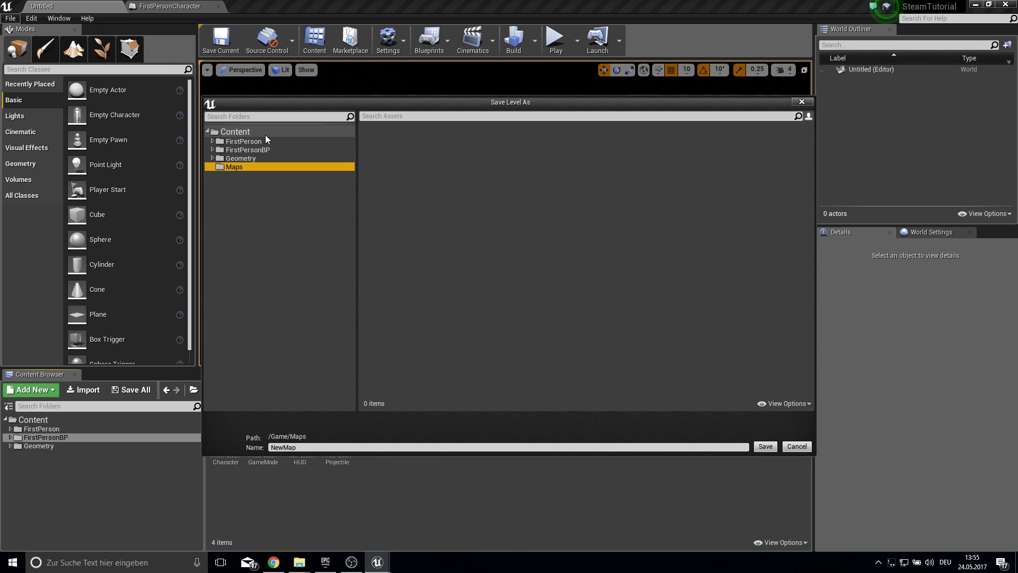
click(315, 449)
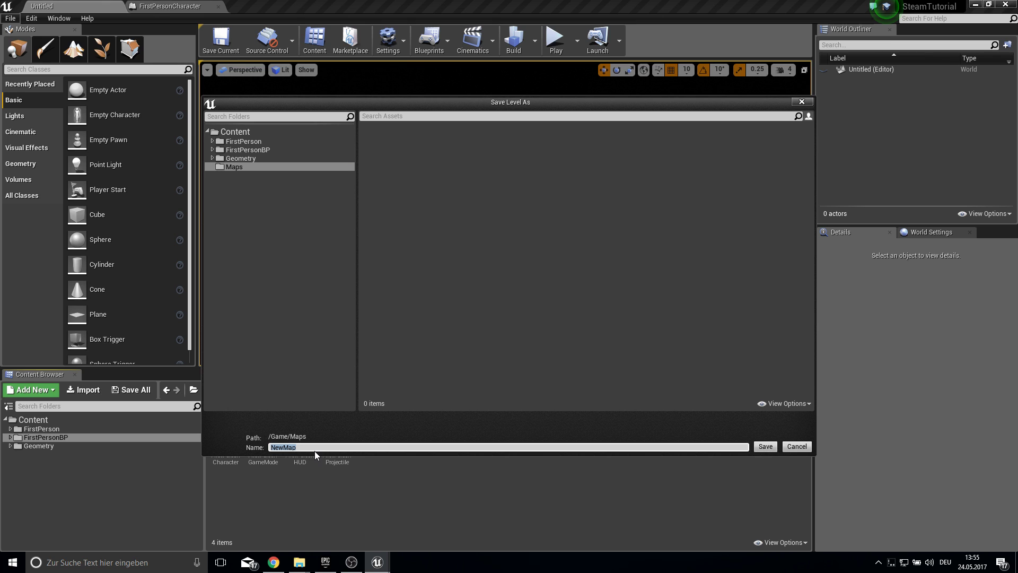
text(Mainmenu)
key(Return)
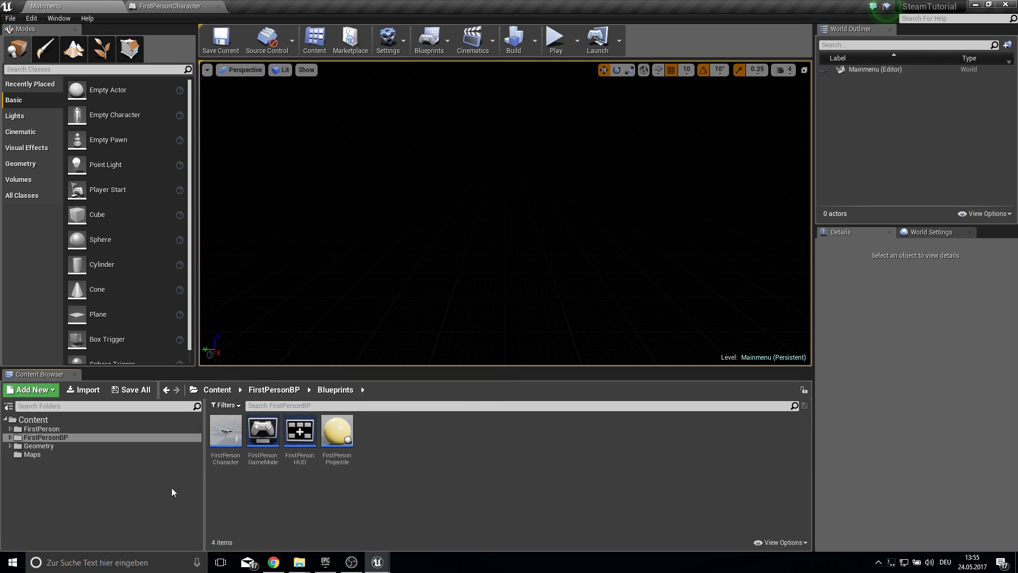
Step: In World Settings, create a MainMenuGM game mode in Blueprints as the GameMode Override
click(94, 454)
click(614, 543)
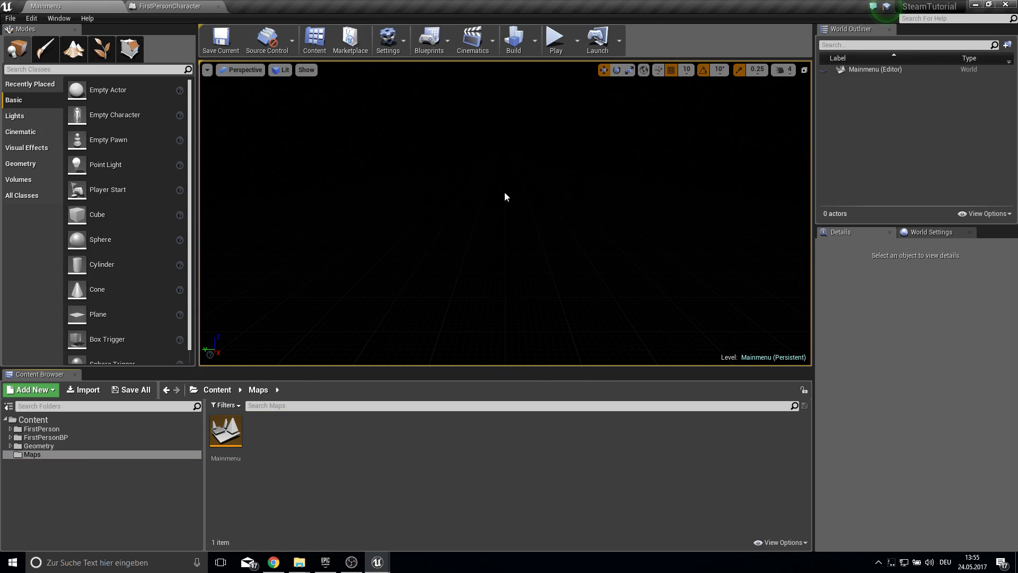
click(929, 231)
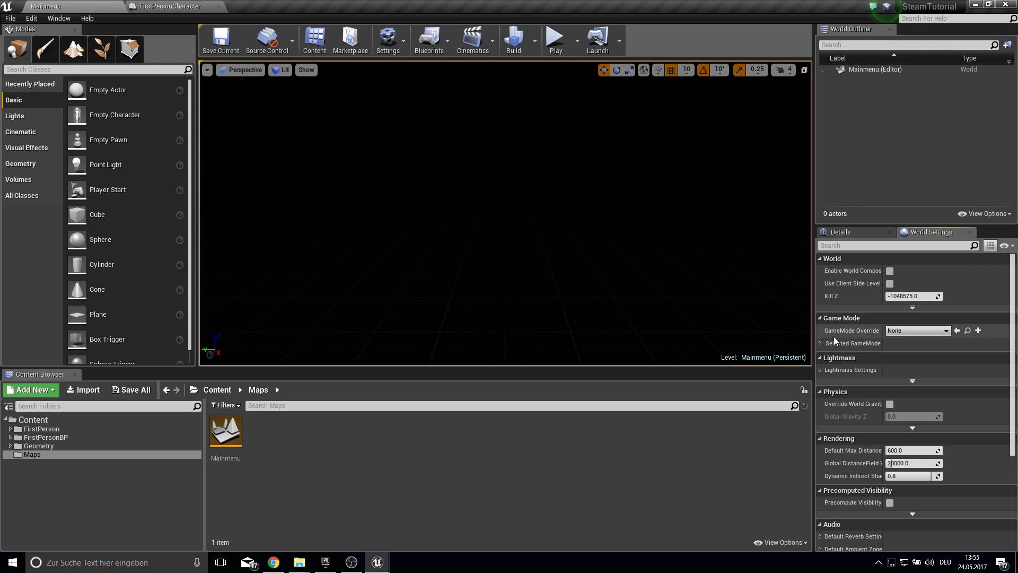
click(821, 343)
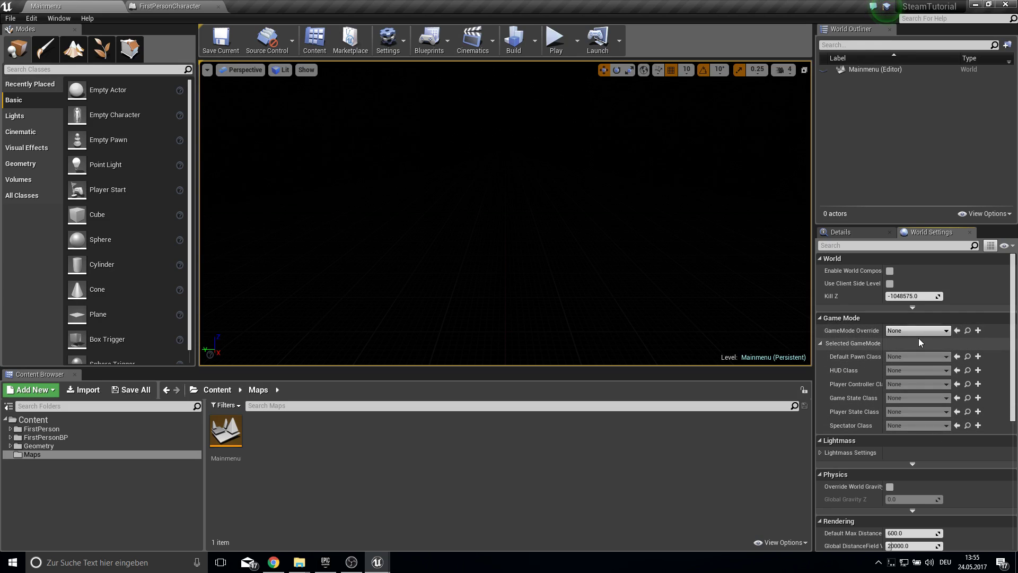
click(979, 331)
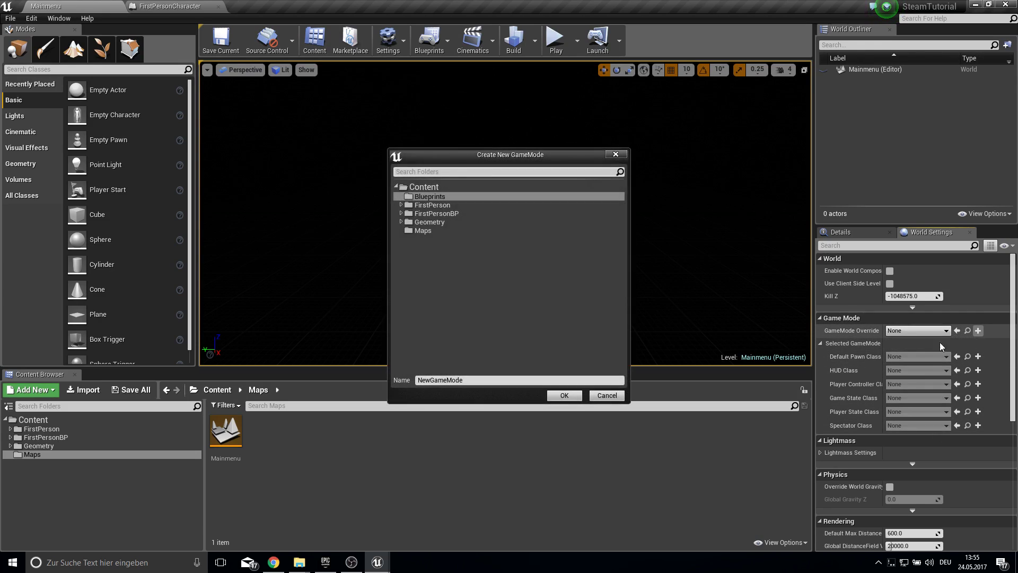
drag(595, 158, 572, 165)
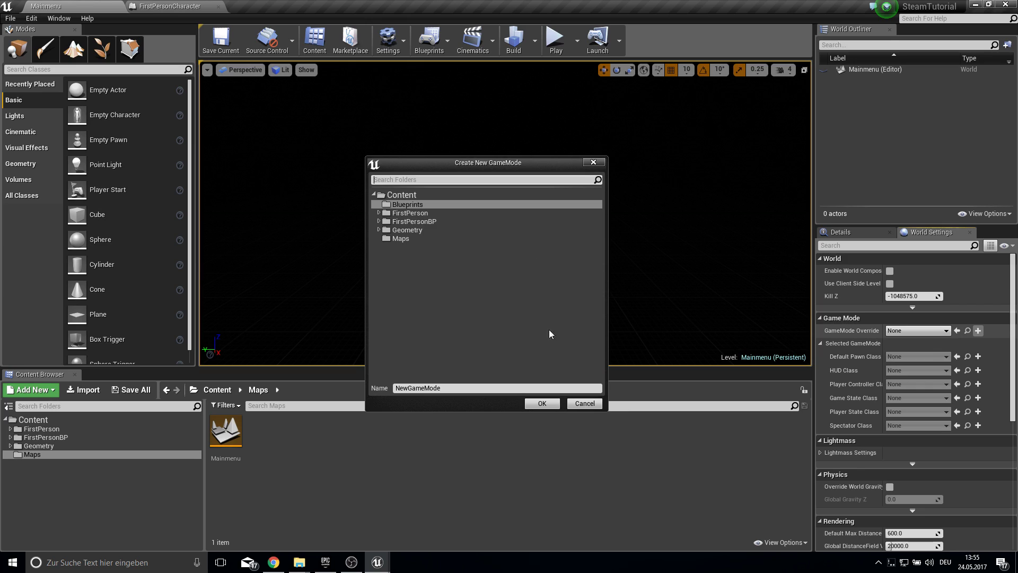
click(455, 387)
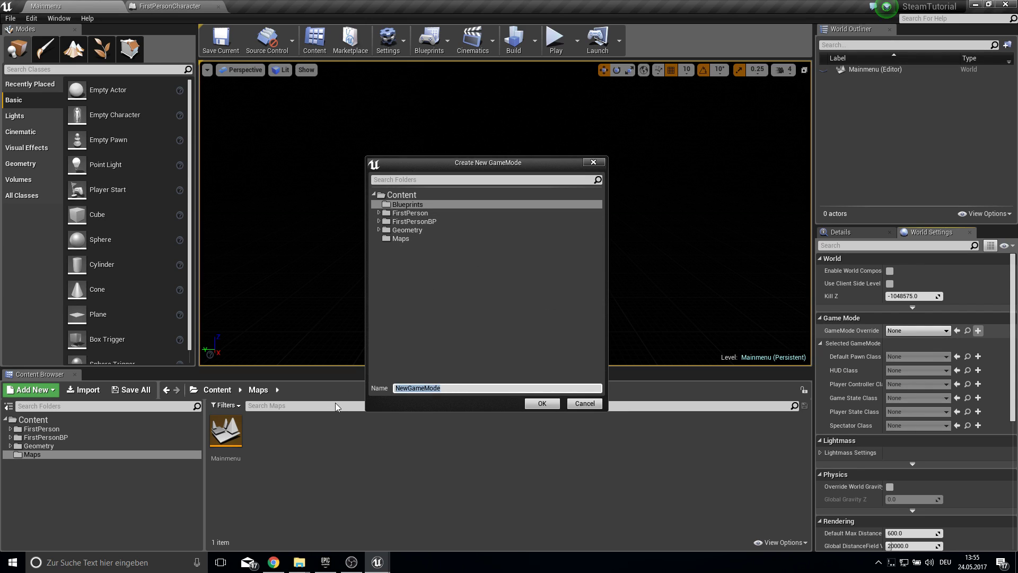
text(MainmenuGM)
click(544, 403)
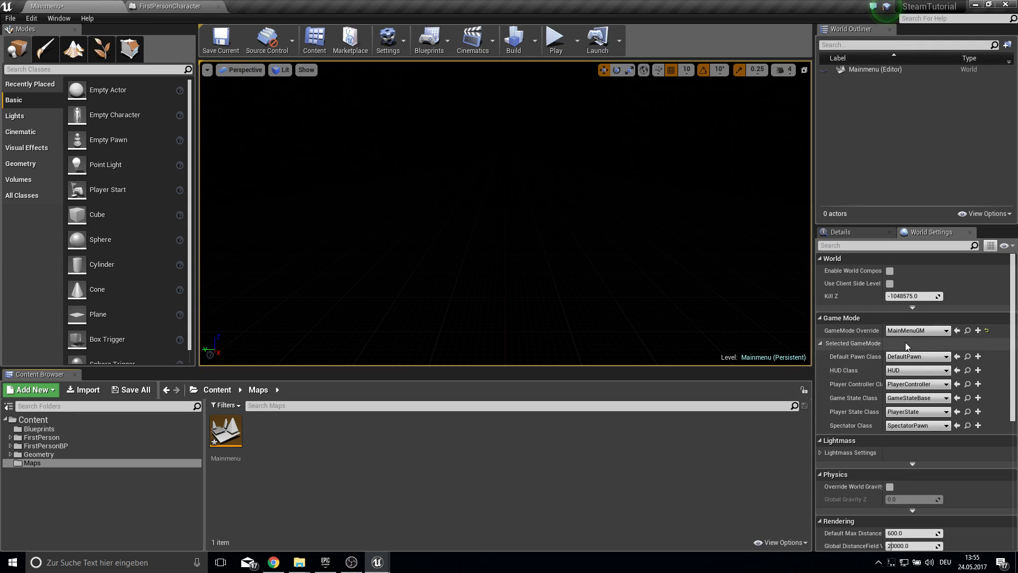
click(95, 429)
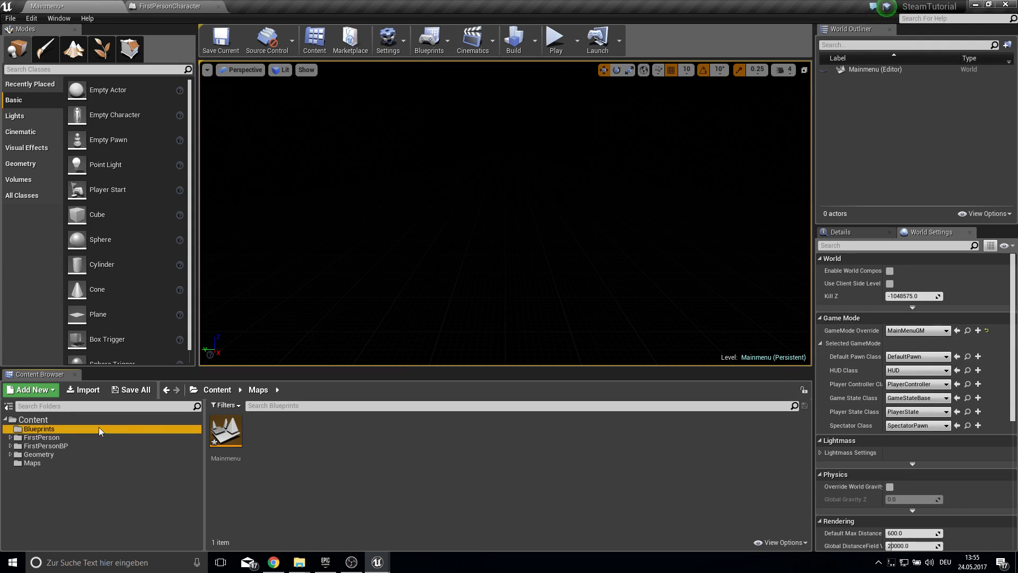
Step: Create a Character blueprint MainMenuPawn, make it the default pawn, and save the level
right_click(272, 440)
click(311, 225)
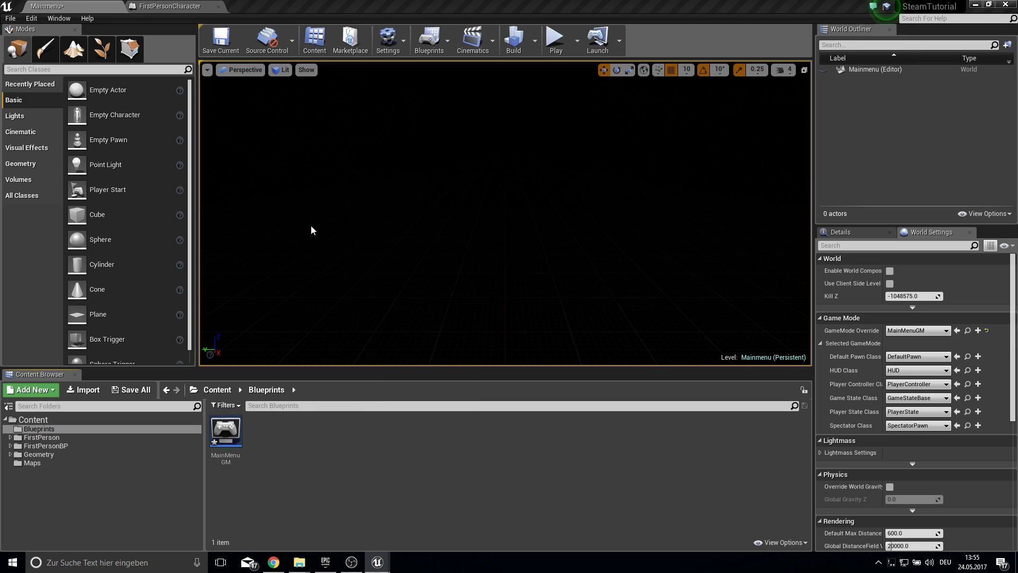
click(409, 228)
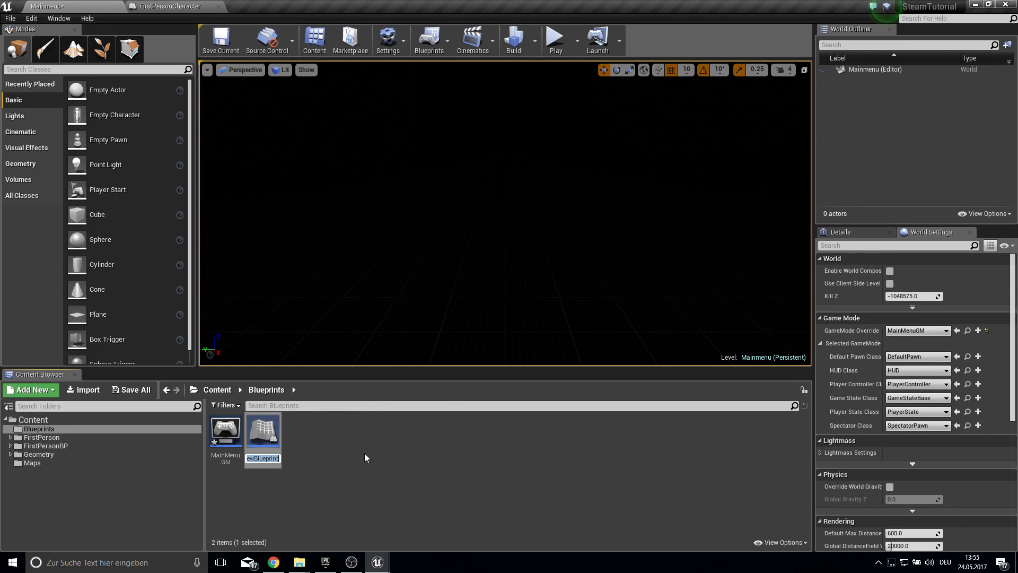
text(MainMenu)
text(Pawn)
key(Return)
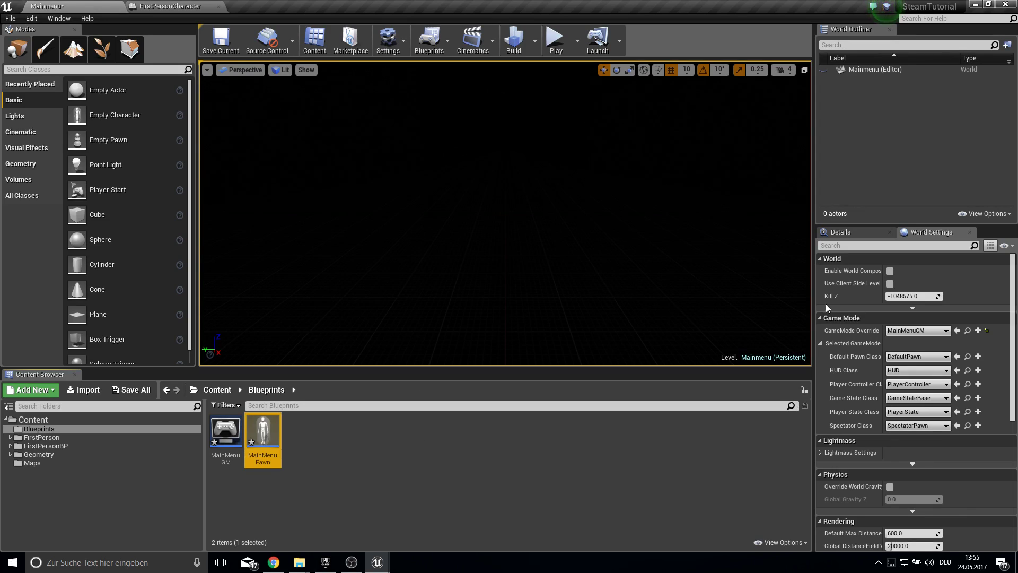
click(916, 356)
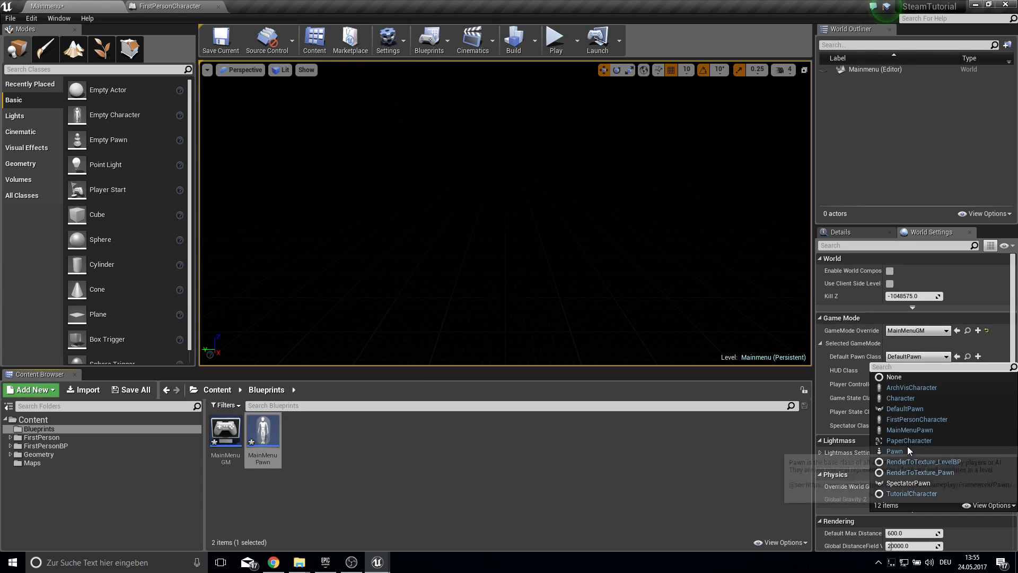
click(912, 430)
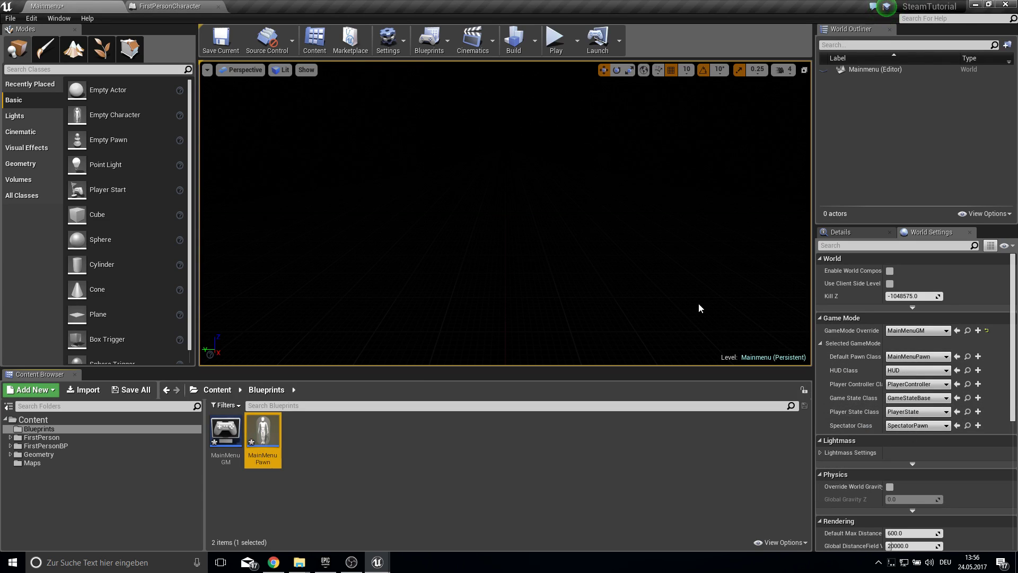
click(205, 54)
Step: Add a new folder named UMG under Content
click(75, 479)
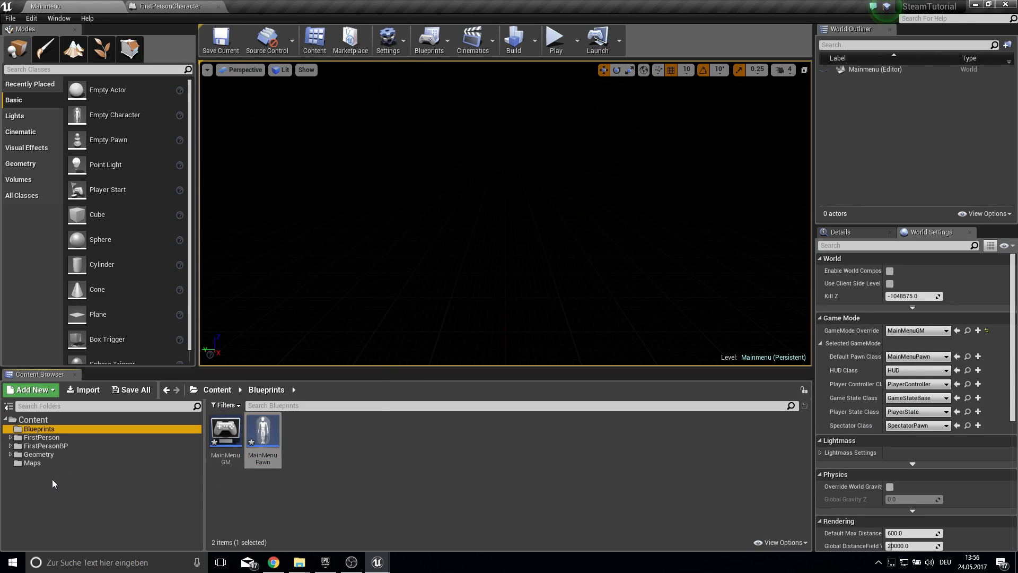
right_click(52, 482)
click(24, 422)
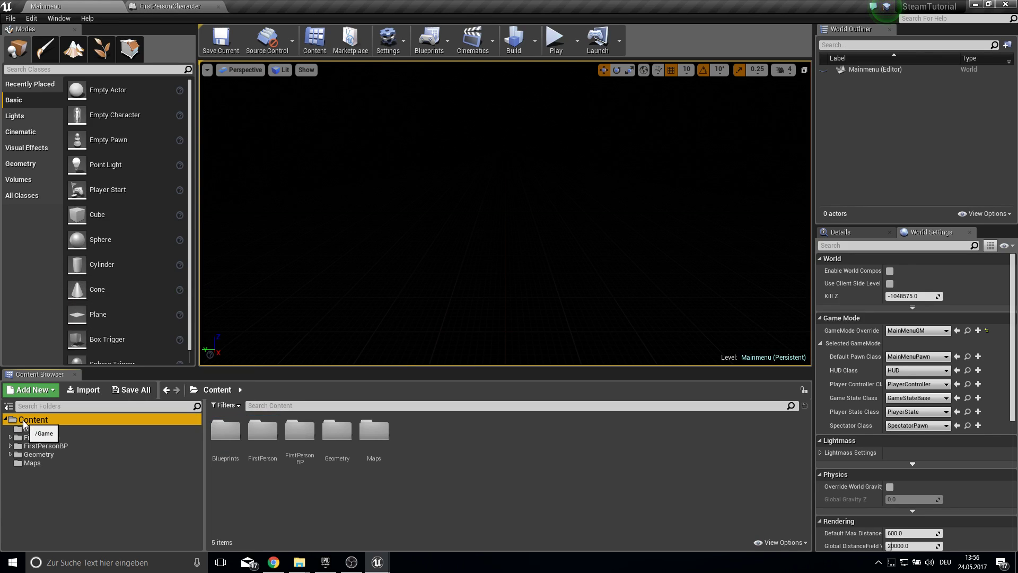
right_click(24, 424)
click(74, 247)
text(UM)
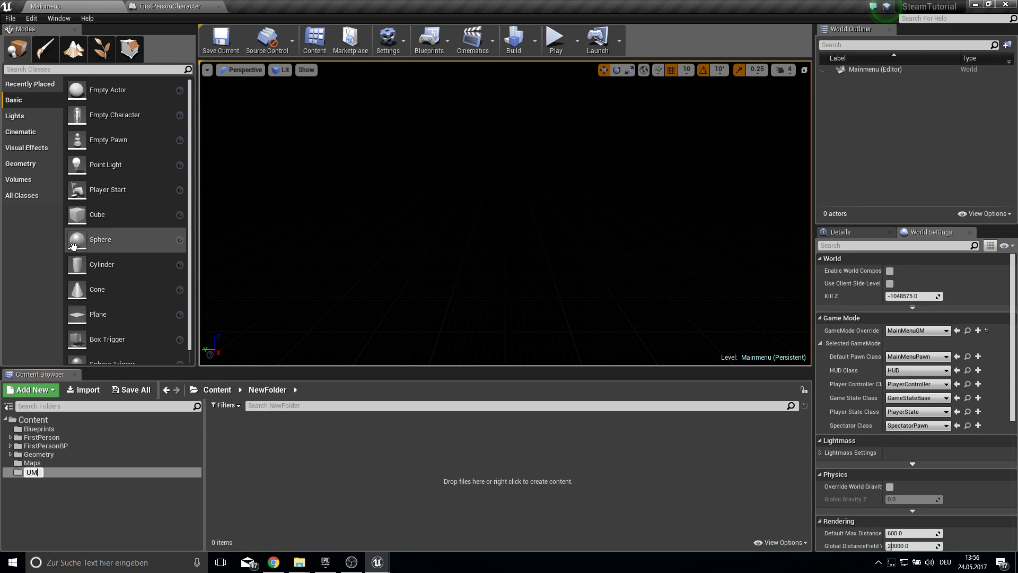
text(G)
key(Return)
Step: Create a Widget Blueprint named MainMenu in the UMG folder
right_click(296, 441)
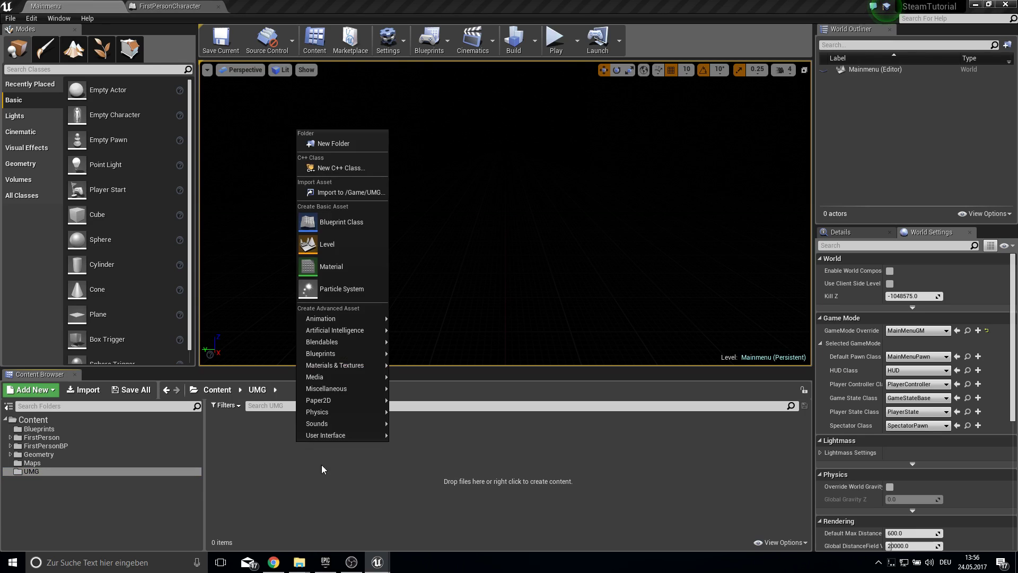
mouse_move(332, 434)
click(423, 505)
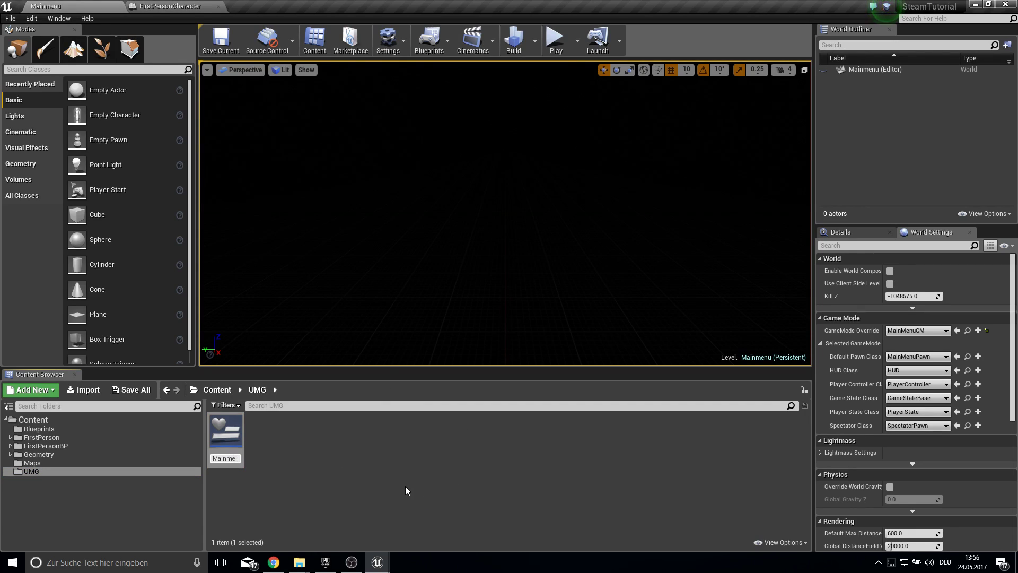
text(MainMenu)
key(Return)
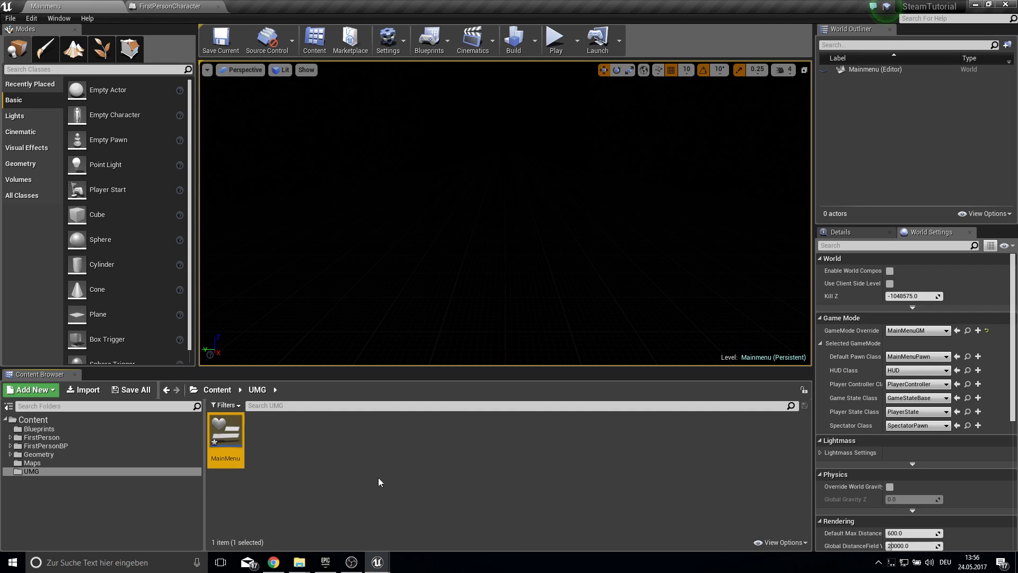
click(93, 429)
Step: Open MainMenuPawn's event graph and delete the two unused event nodes
double_click(264, 445)
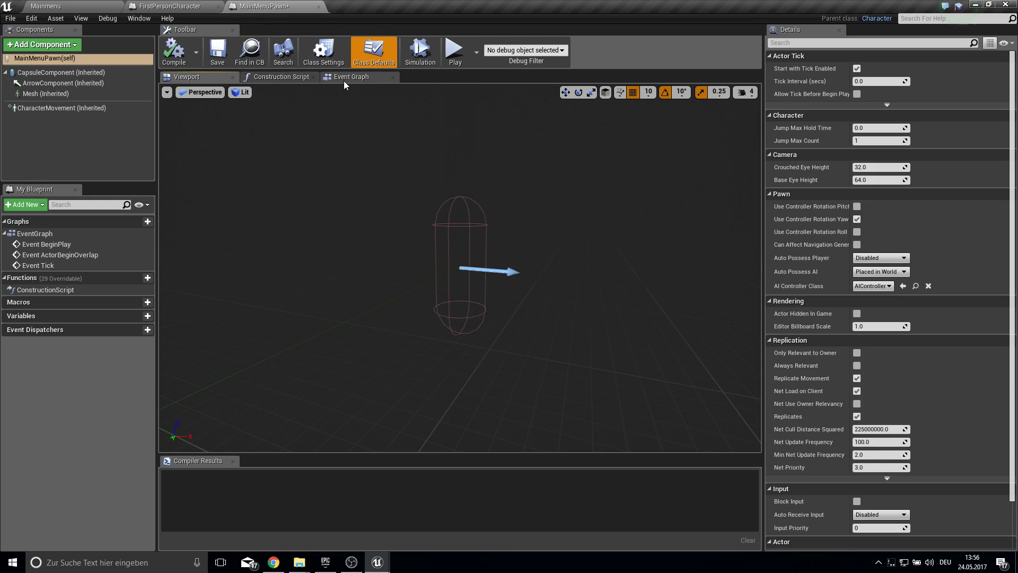
click(350, 77)
drag(454, 227, 400, 448)
key(Delete)
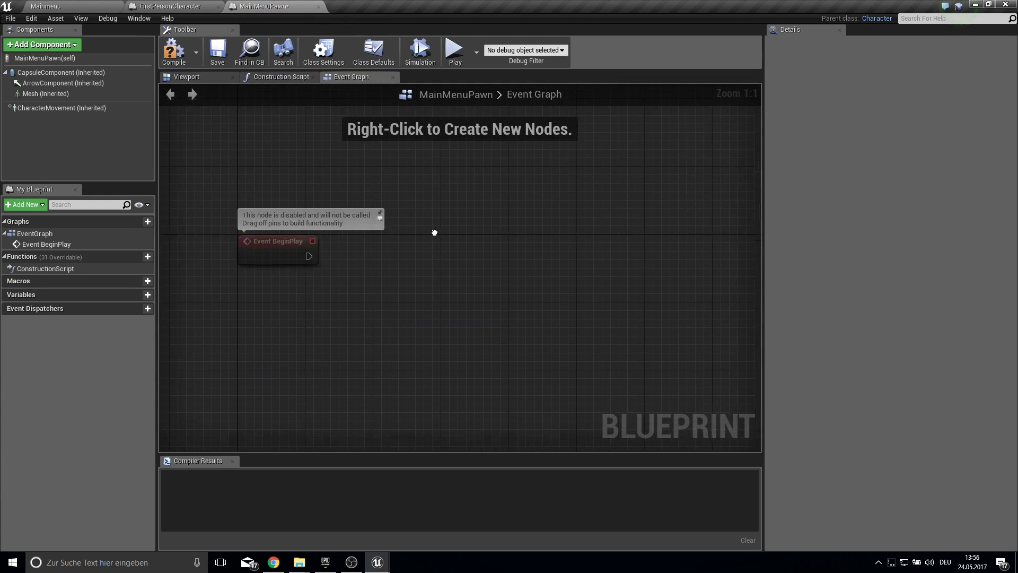
right_drag(434, 232, 353, 238)
Step: Add a Create Widget node after Event BeginPlay, set to the MainMenu class
drag(218, 261, 274, 263)
text(cre)
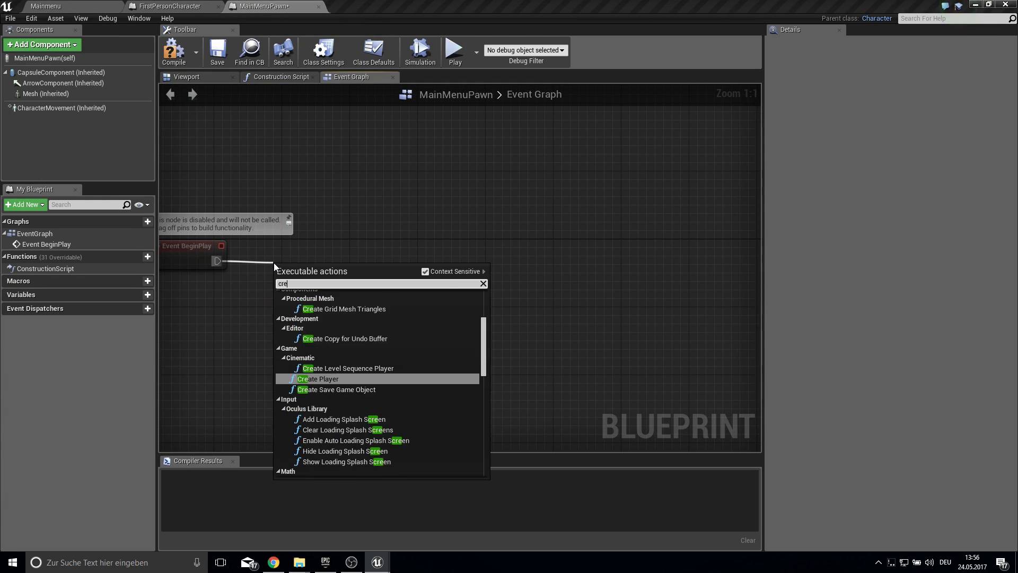
text(ate w)
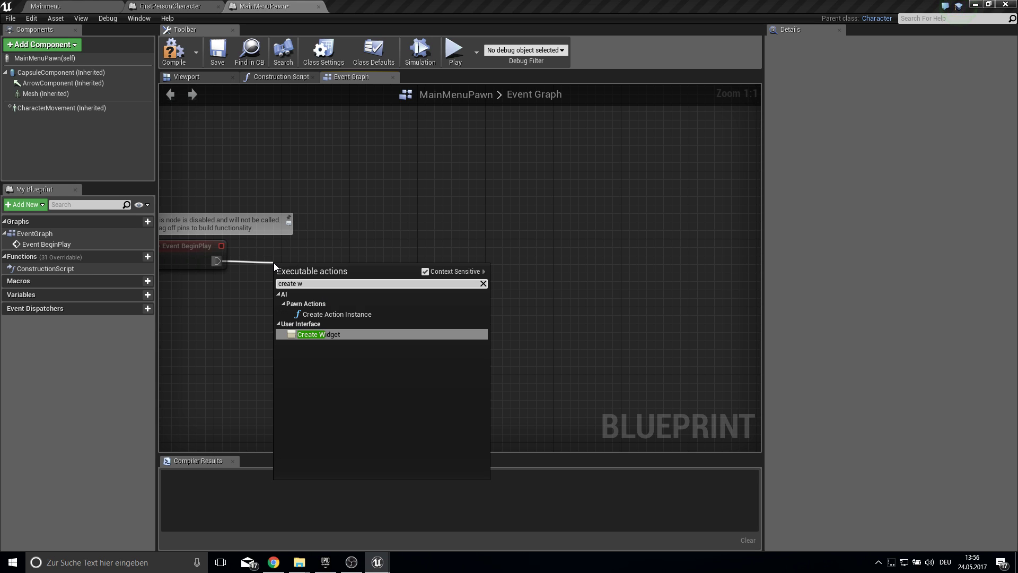
key(Return)
drag(328, 275, 357, 256)
click(355, 275)
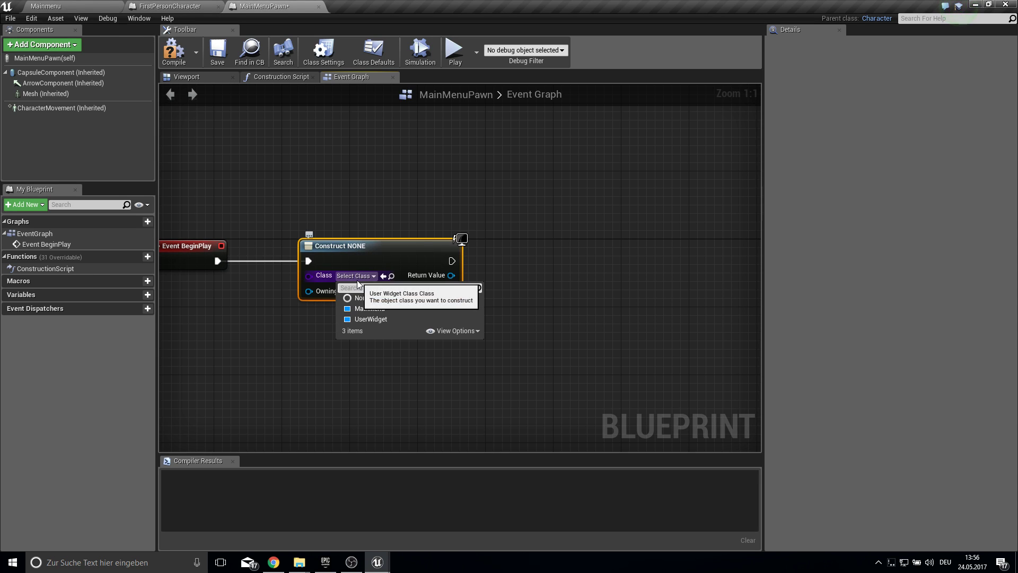
click(368, 309)
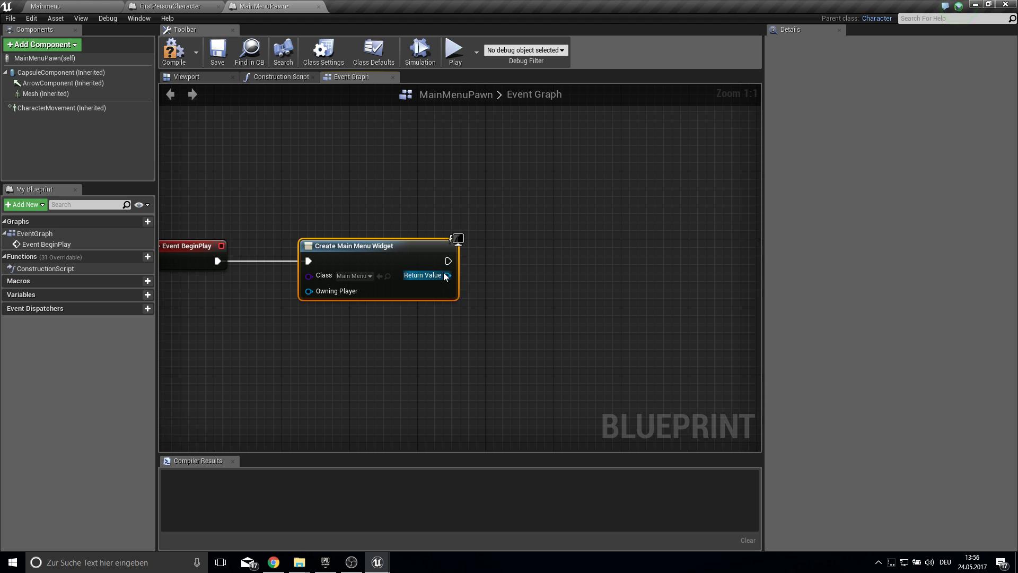
Step: Promote the widget's Return Value to a new variable named MainMenuRef
drag(446, 276, 523, 271)
click(550, 330)
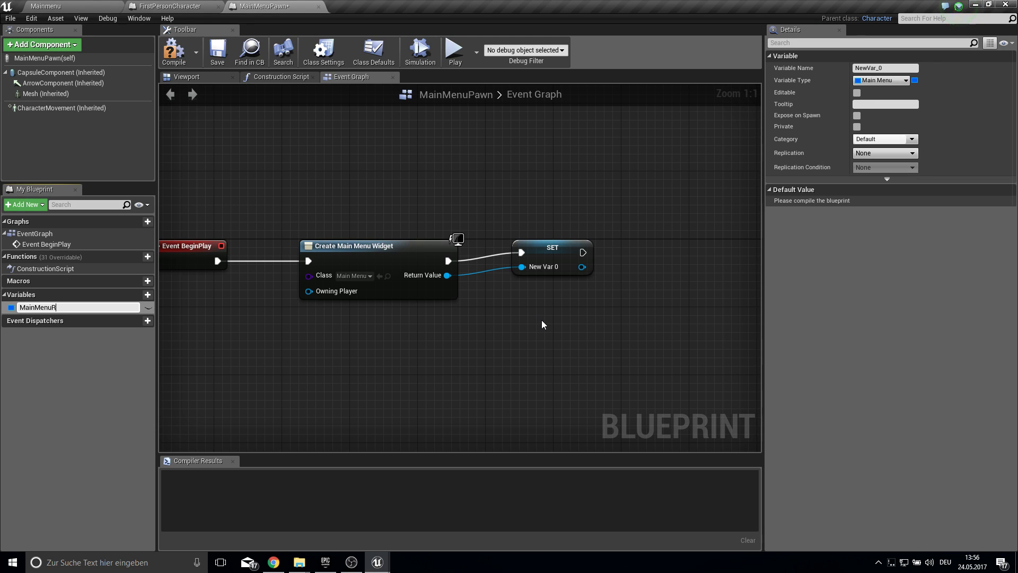
text(MainMenuReg)
key(BackSpace)
text(f)
key(Return)
drag(531, 245, 498, 254)
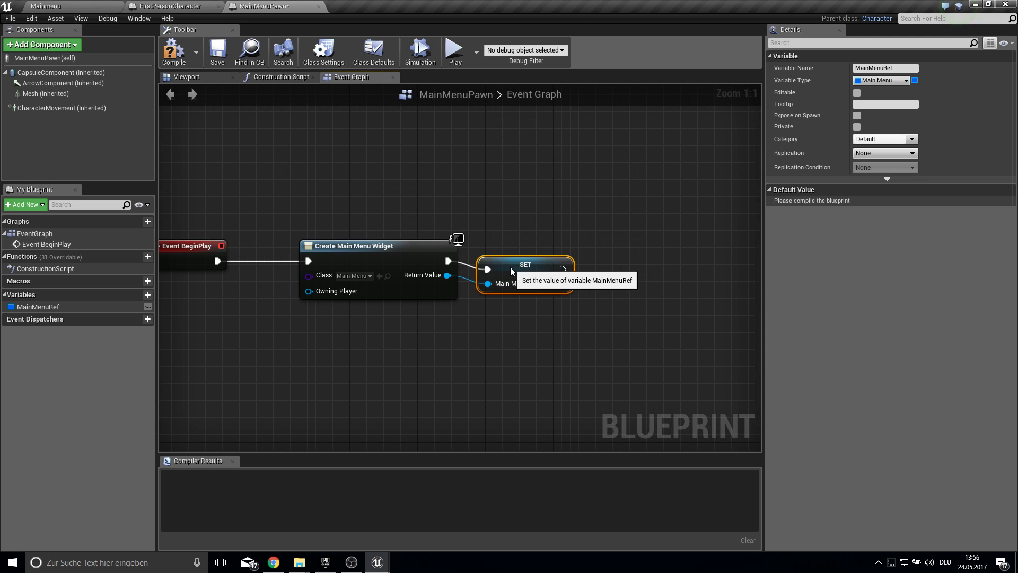
Step: Connect an Add to Viewport node after the MainMenuRef SET node
drag(562, 275, 616, 274)
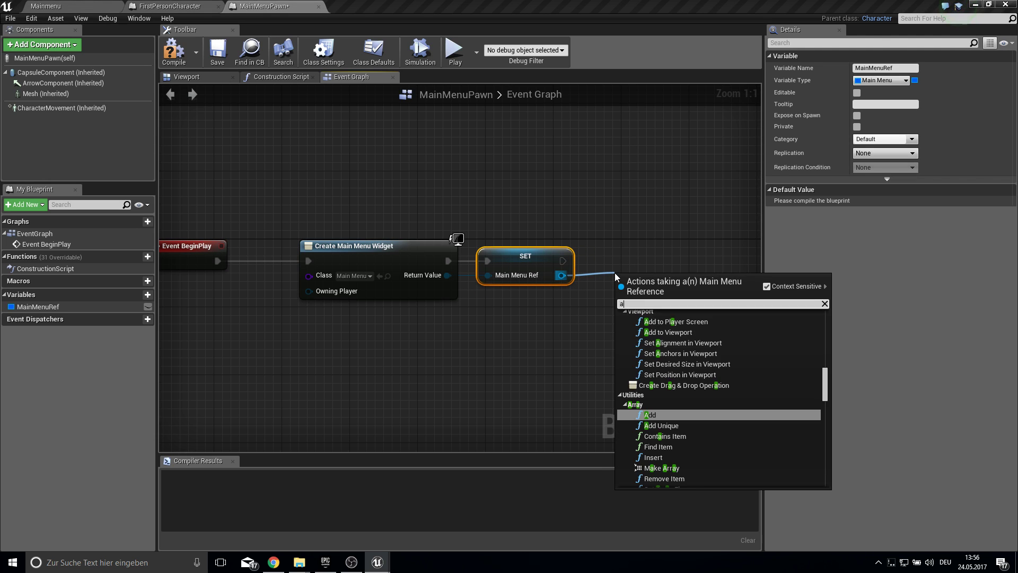
text(add to view)
key(Return)
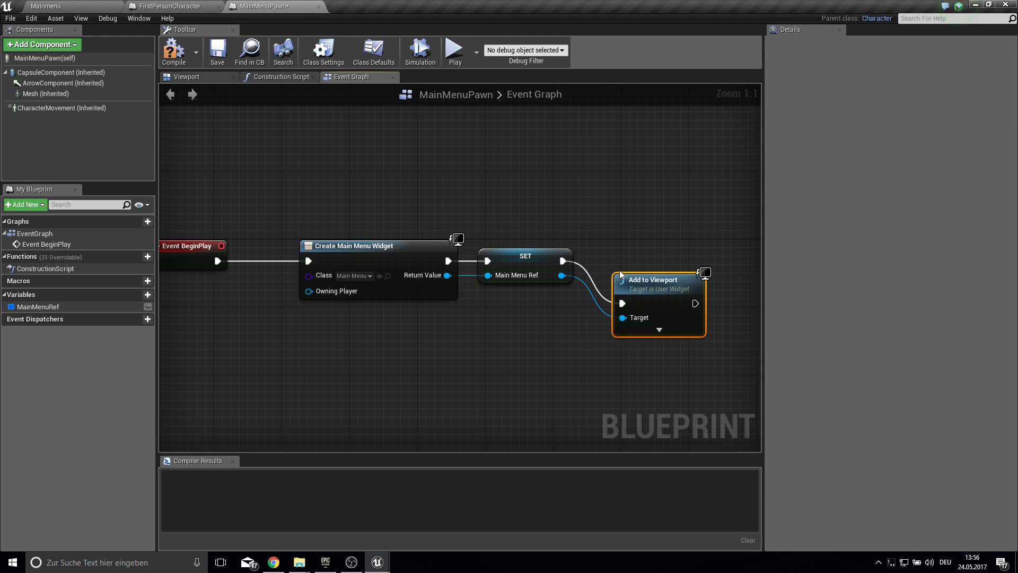
mouse_move(634, 263)
mouse_down()
mouse_move(634, 239)
mouse_move(646, 248)
mouse_up()
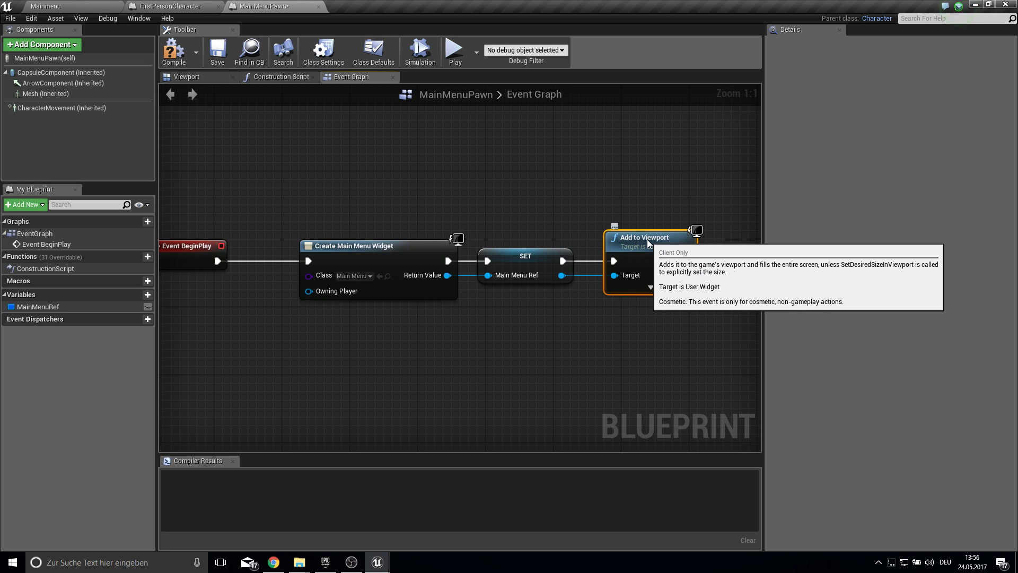
Step: Close the editor, save the three blueprints, and reopen the project from the Launcher library
click(84, 5)
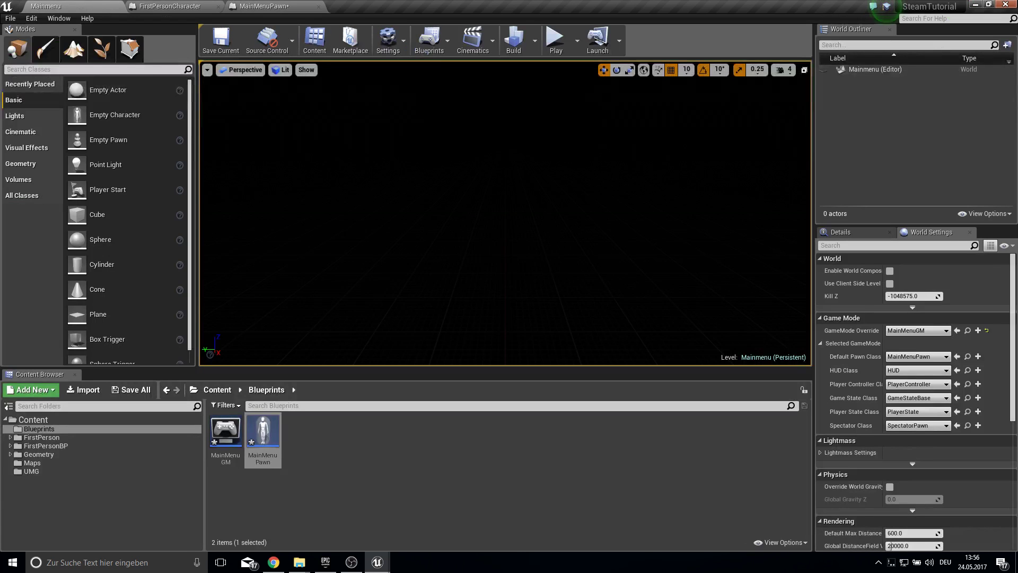
click(1007, 4)
click(551, 378)
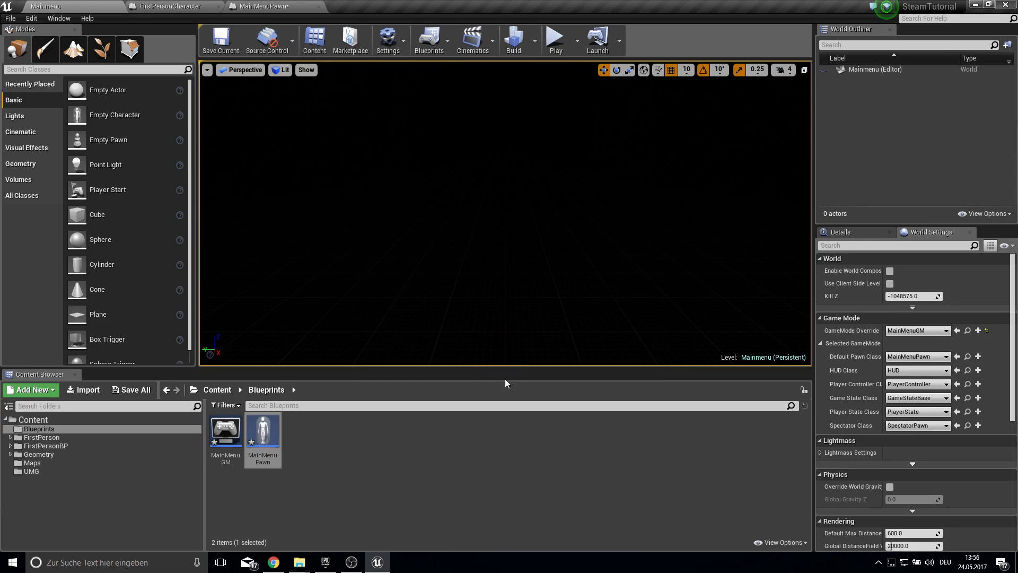
click(18, 351)
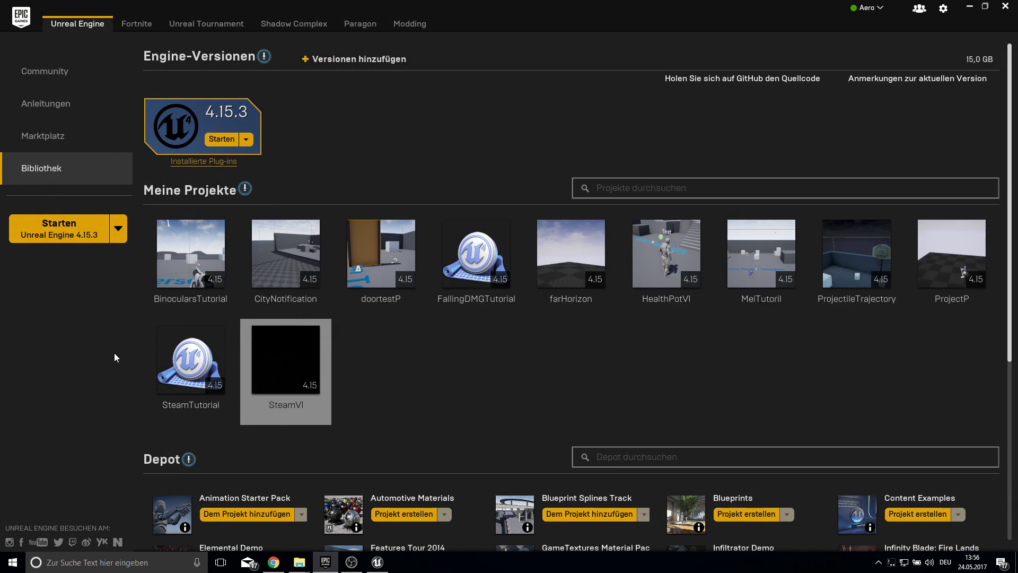
double_click(303, 346)
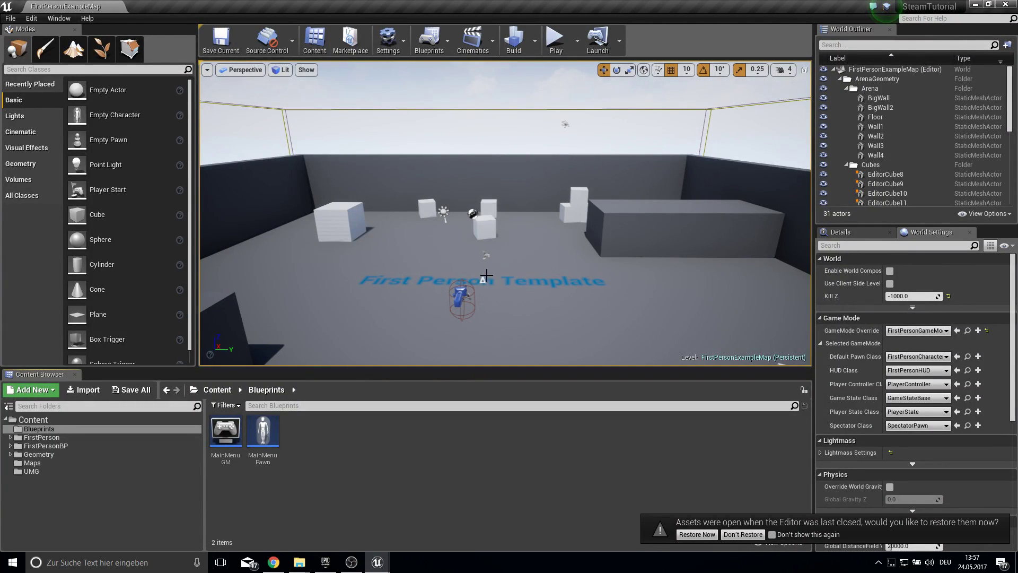
Step: In Project Settings > Maps & Modes, set Editor Startup Map and Game Default Map to Mainmenu
click(31, 18)
click(79, 169)
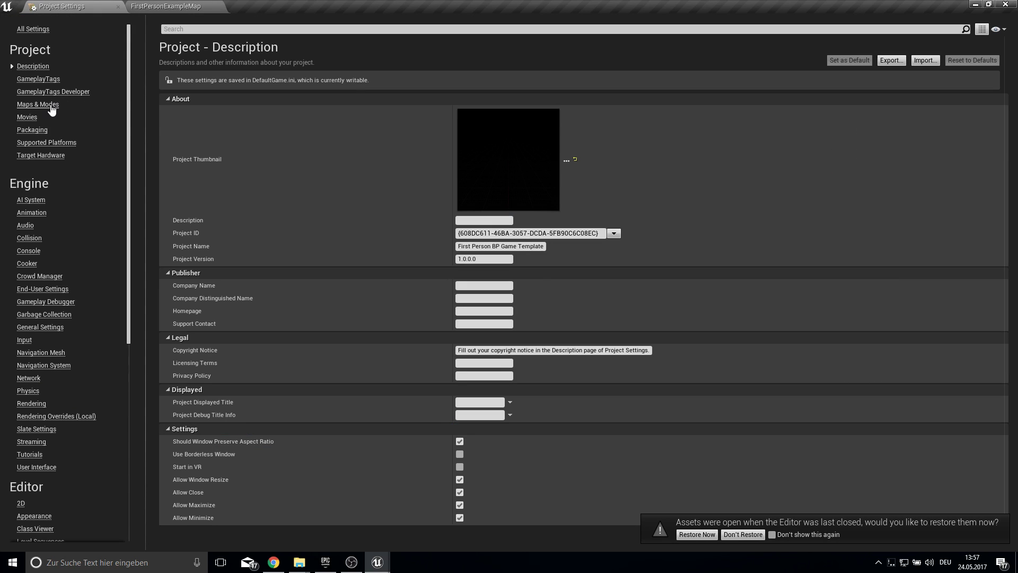
click(52, 104)
click(537, 159)
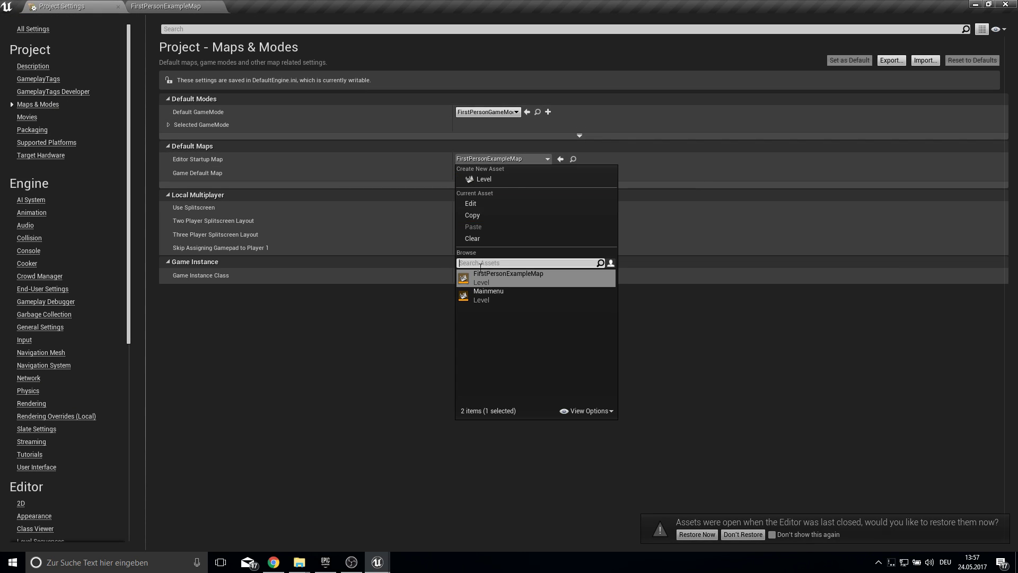
click(488, 294)
click(501, 173)
click(498, 308)
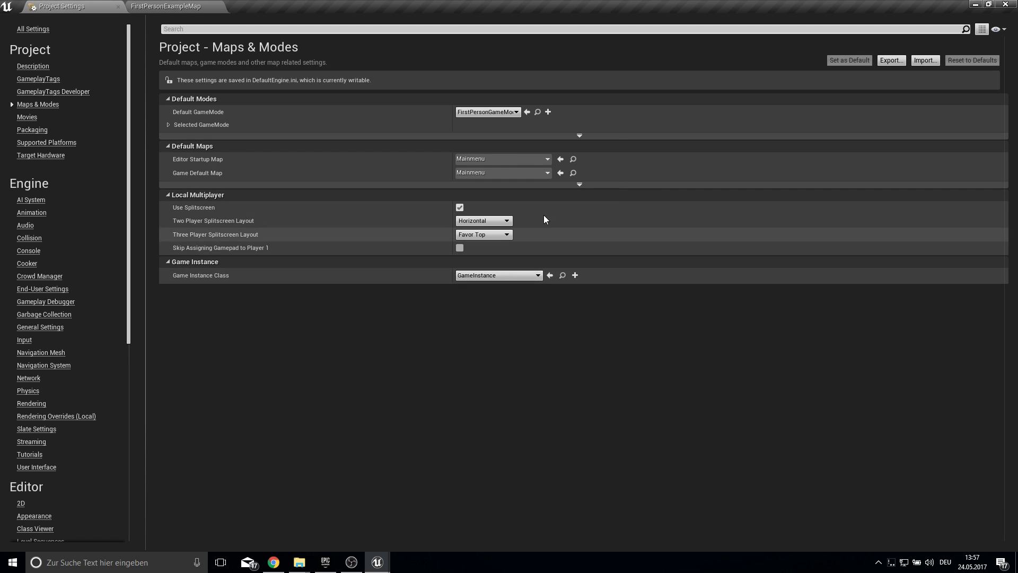
click(118, 7)
click(88, 462)
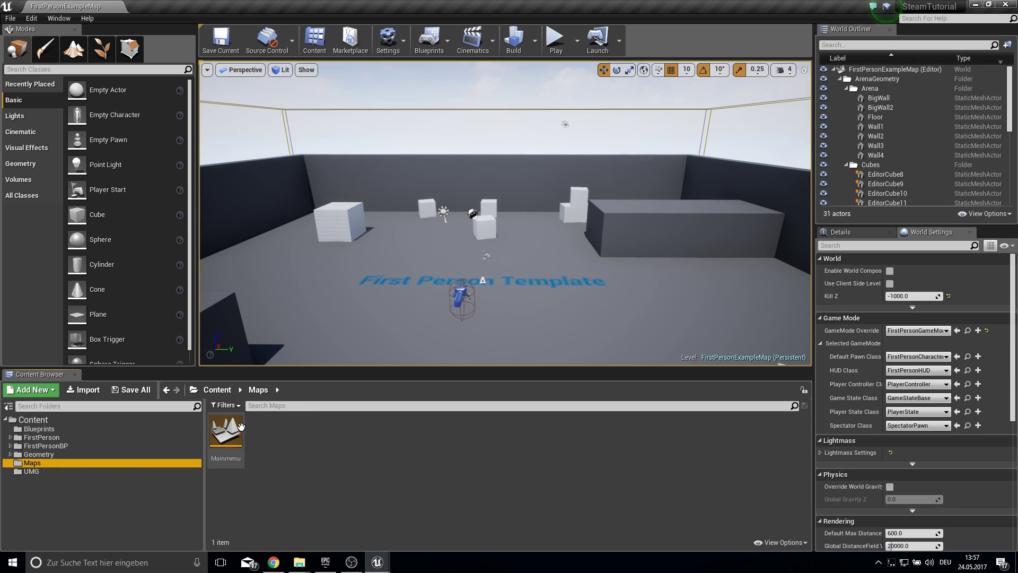
Step: Open the Mainmenu level and test-play it, then stop the play session
double_click(240, 427)
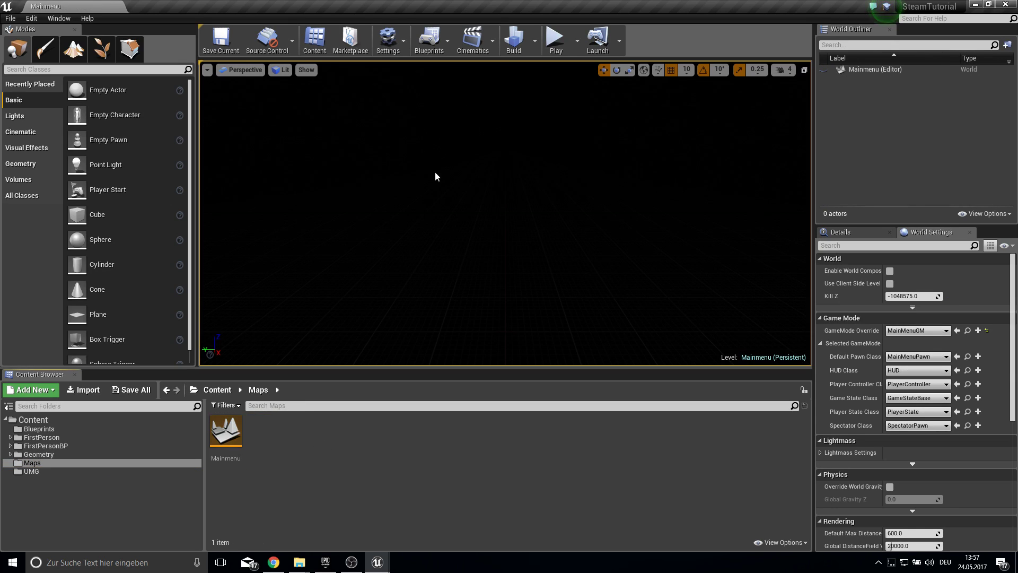
click(555, 40)
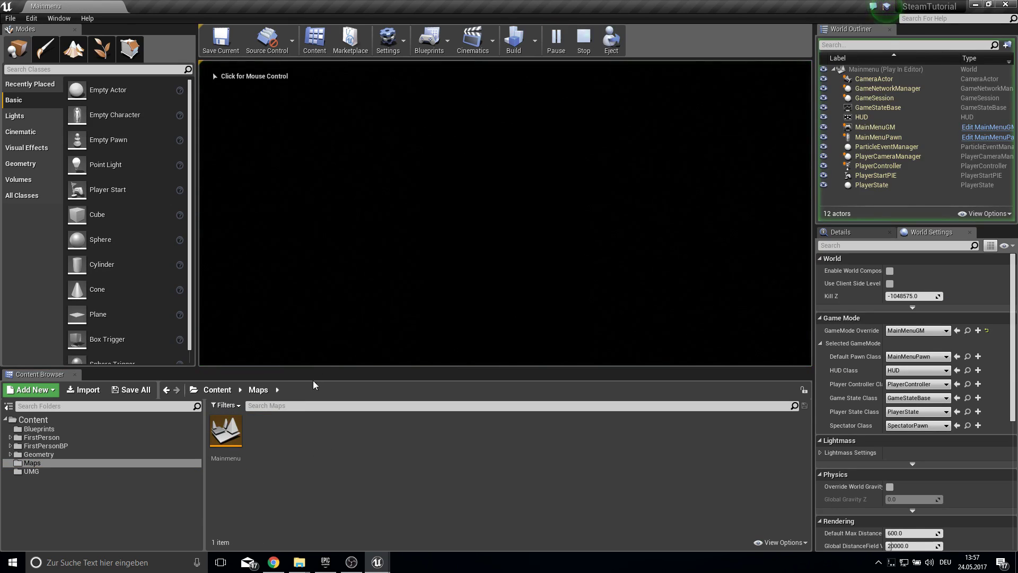
key(Escape)
Step: Add a test button to the MainMenu widget's canvas, compile, save, and preview it standalone
click(97, 472)
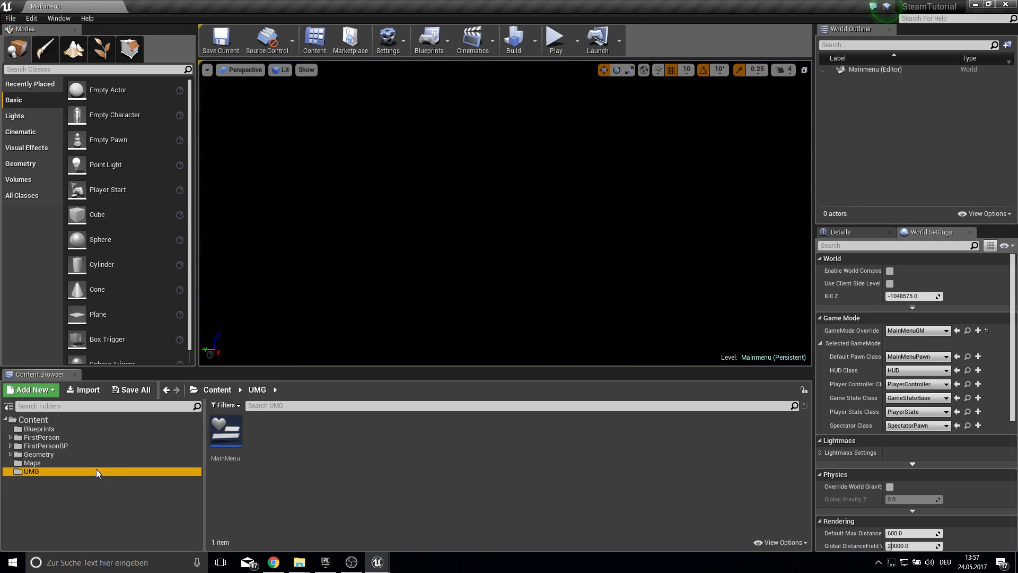
double_click(226, 432)
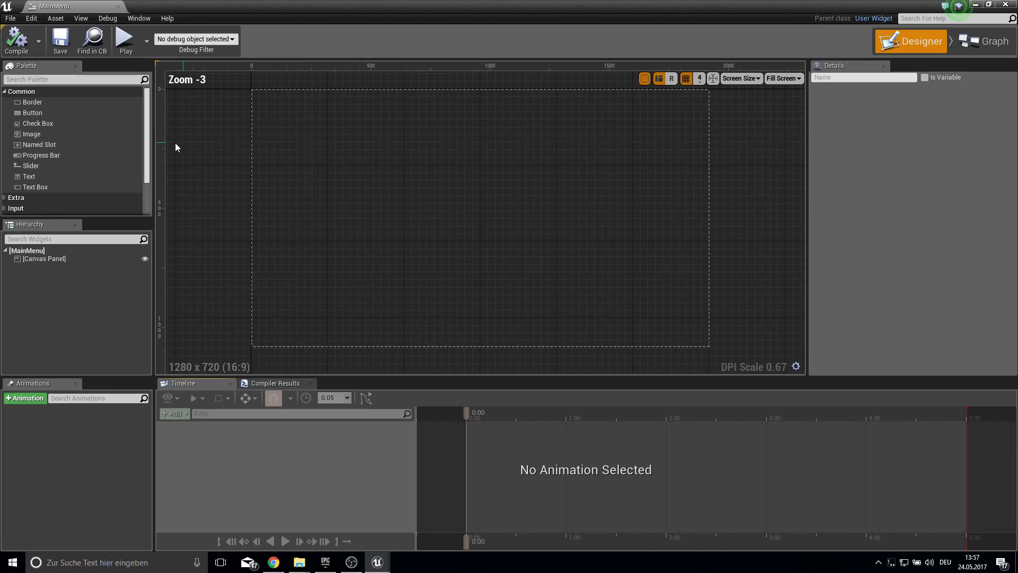
drag(66, 116, 424, 173)
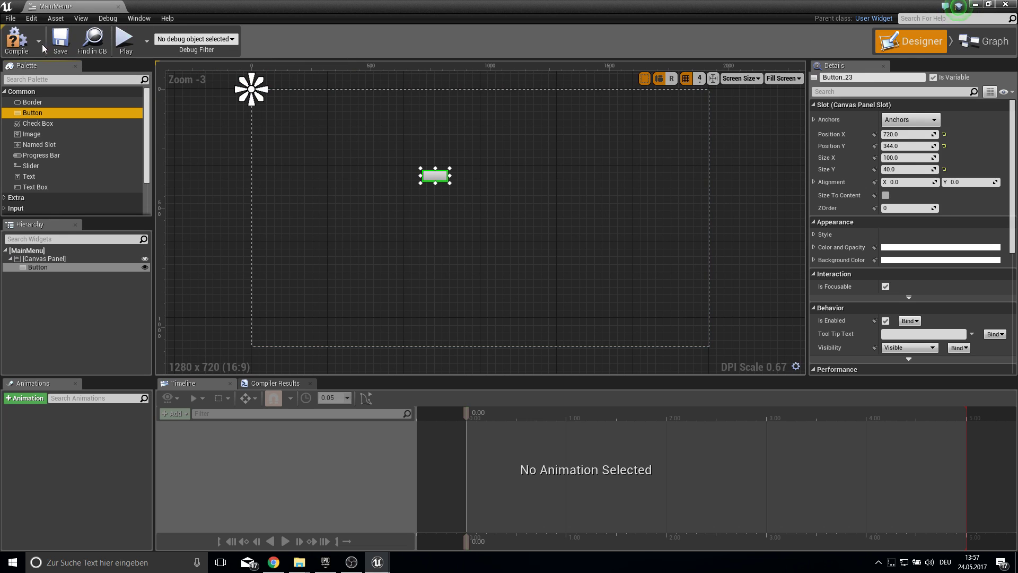
click(16, 39)
click(60, 40)
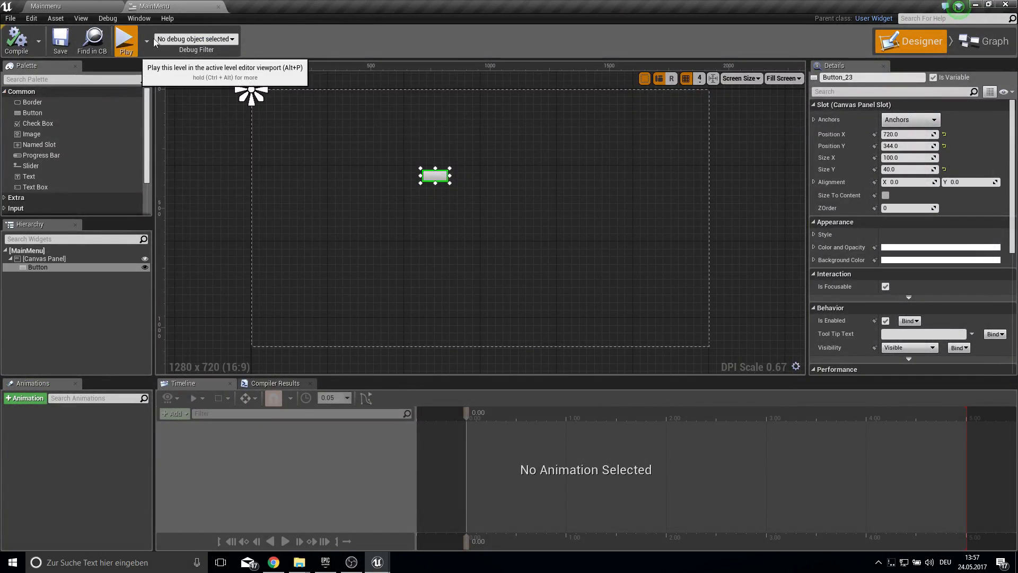
click(126, 40)
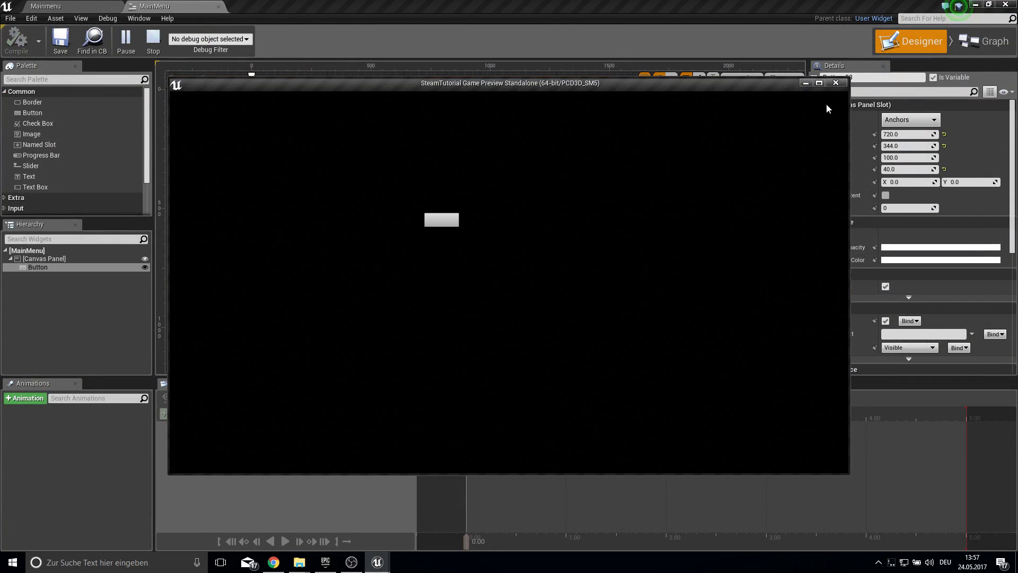
click(836, 84)
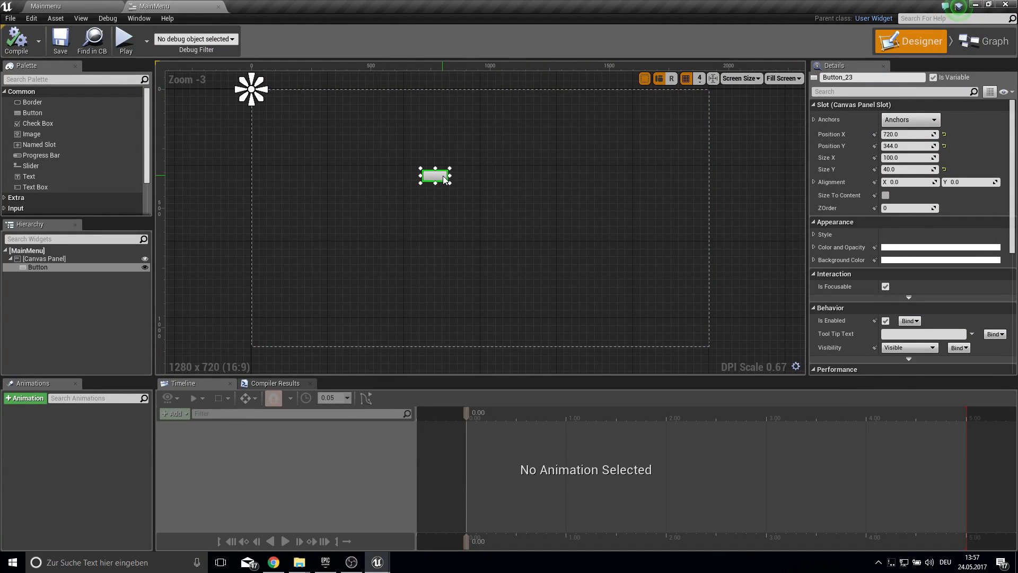
Step: Delete the test button from the MainMenu canvas and preview the standalone game again
key(Delete)
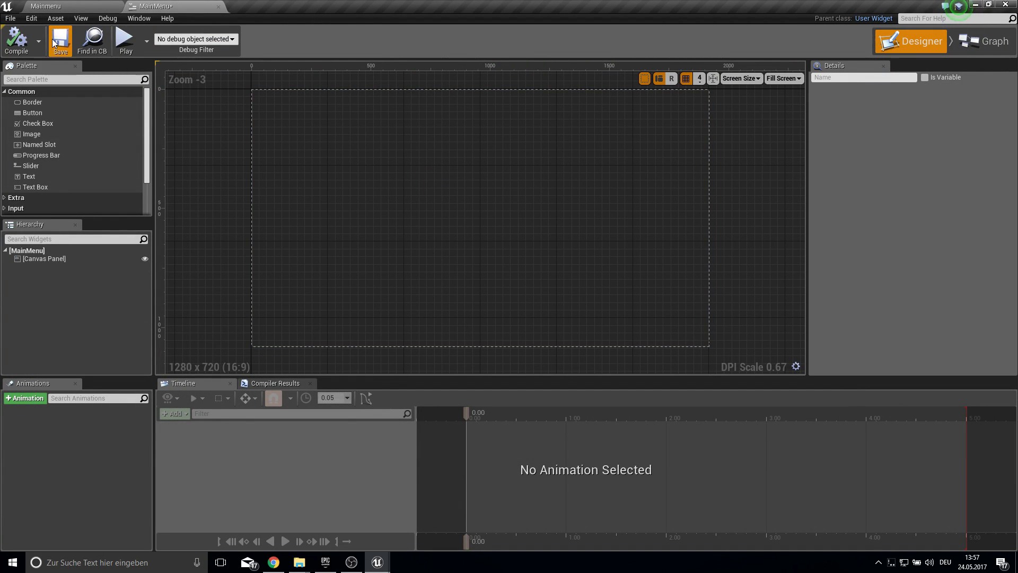
click(122, 39)
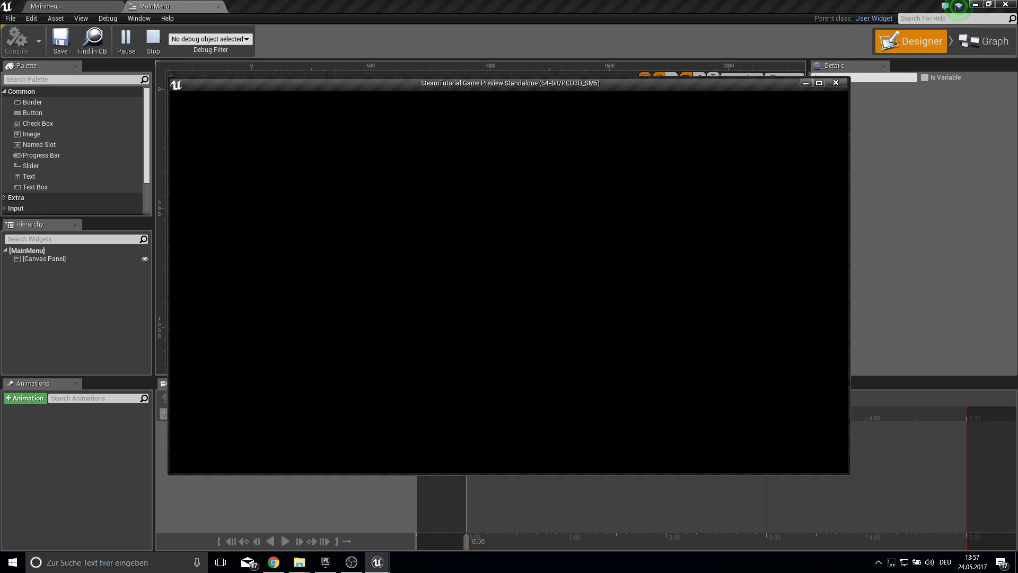
key(Escape)
Step: Open the MainMenuPawn blueprint and add Set Input Mode Game And UI after Add to Viewport
click(73, 4)
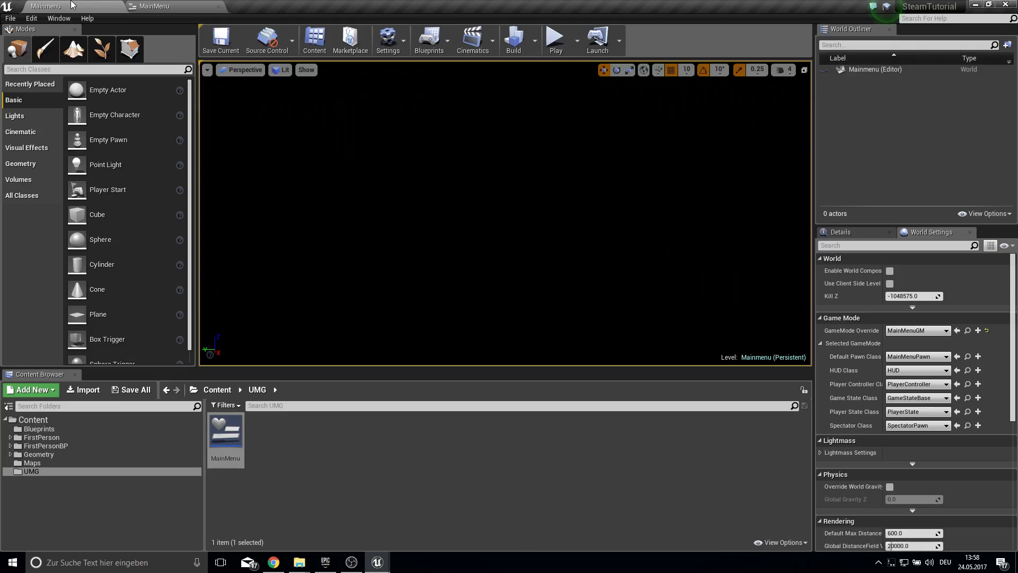
click(77, 427)
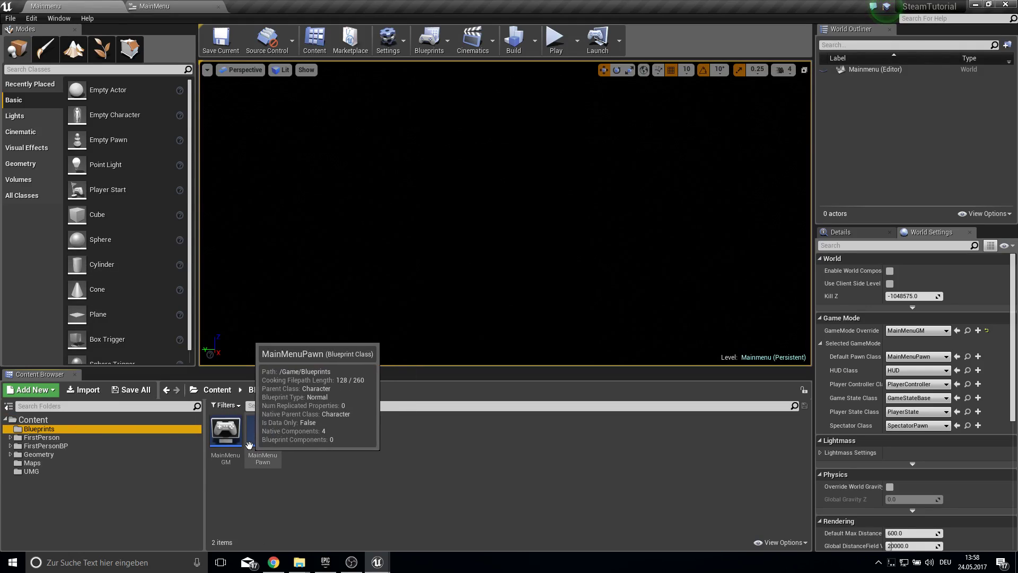
double_click(268, 449)
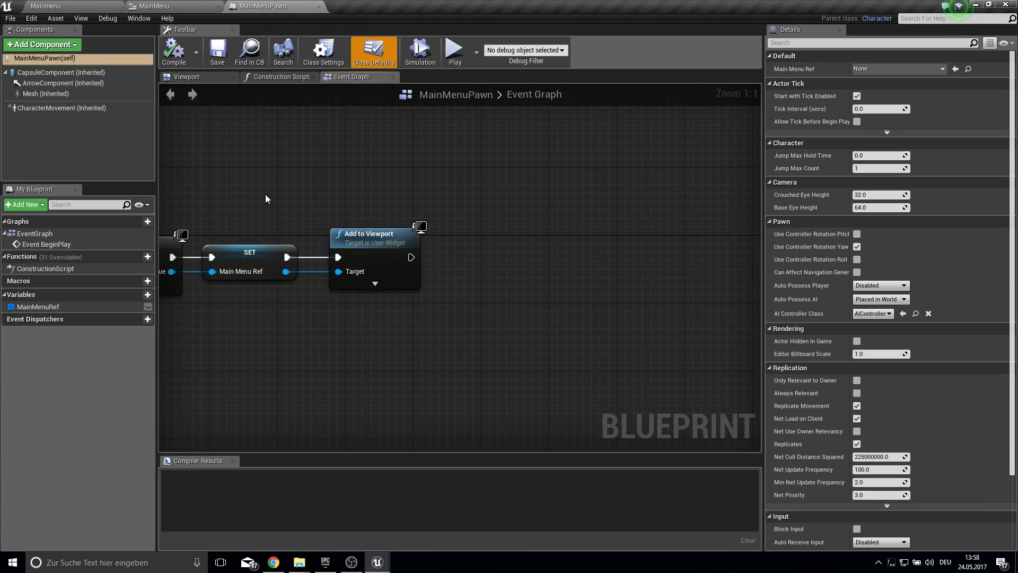
drag(414, 257, 457, 256)
text(set u)
key(BackSpace)
text(input mode)
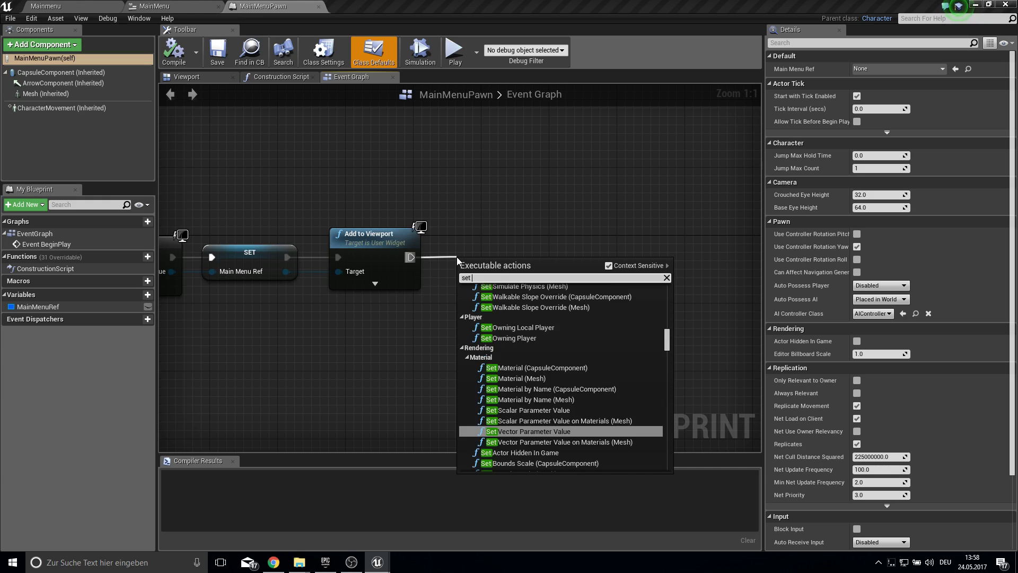
key(Up)
key(Up)
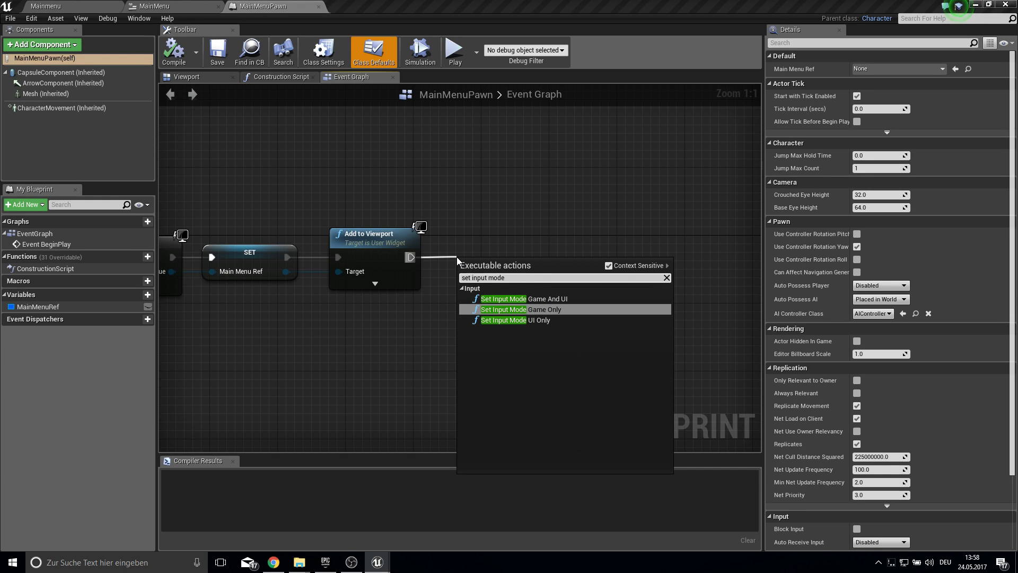
key(Return)
Step: Wire Get Player Controller and Main Menu Ref into Set Input Mode, with Hide Cursor During Capture unticked
drag(518, 254, 560, 243)
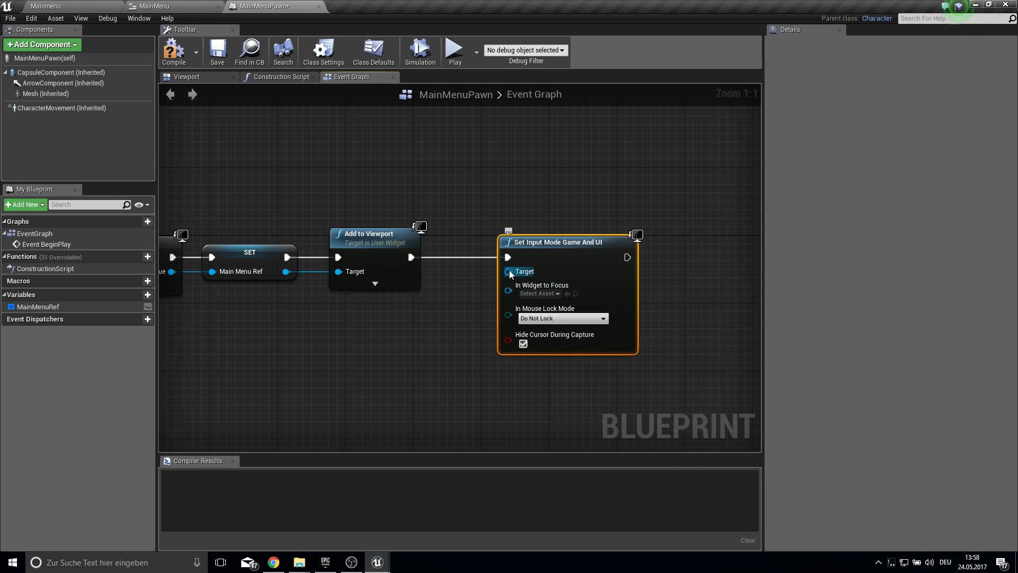
drag(510, 272, 434, 320)
text(get play)
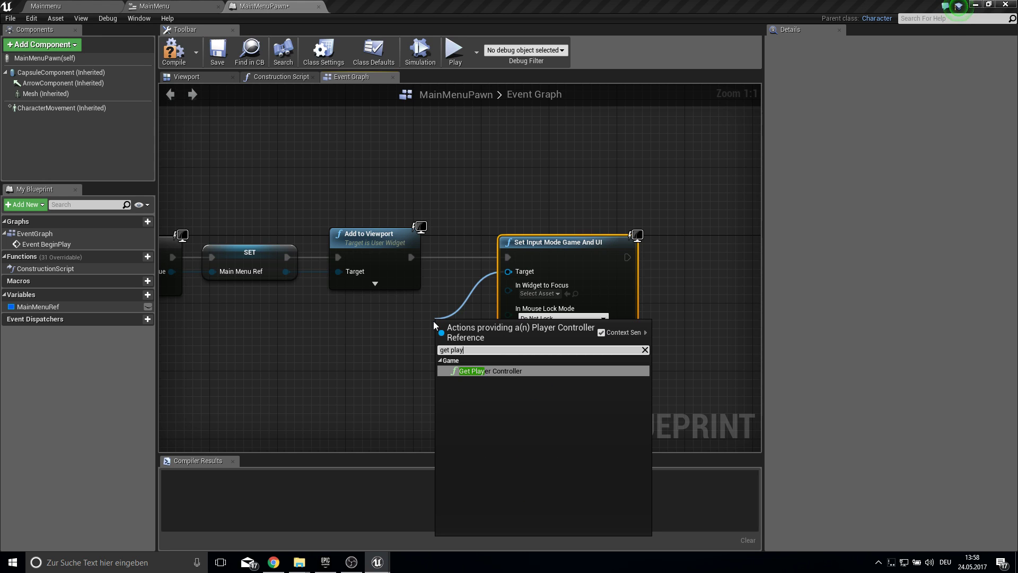
text(er)
key(Return)
drag(482, 320, 352, 320)
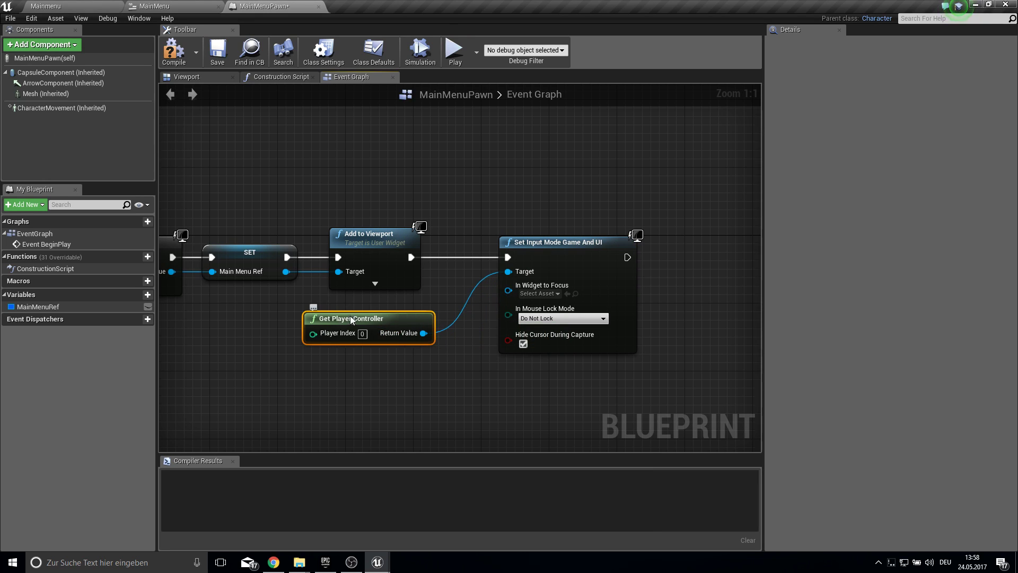
drag(508, 291, 270, 304)
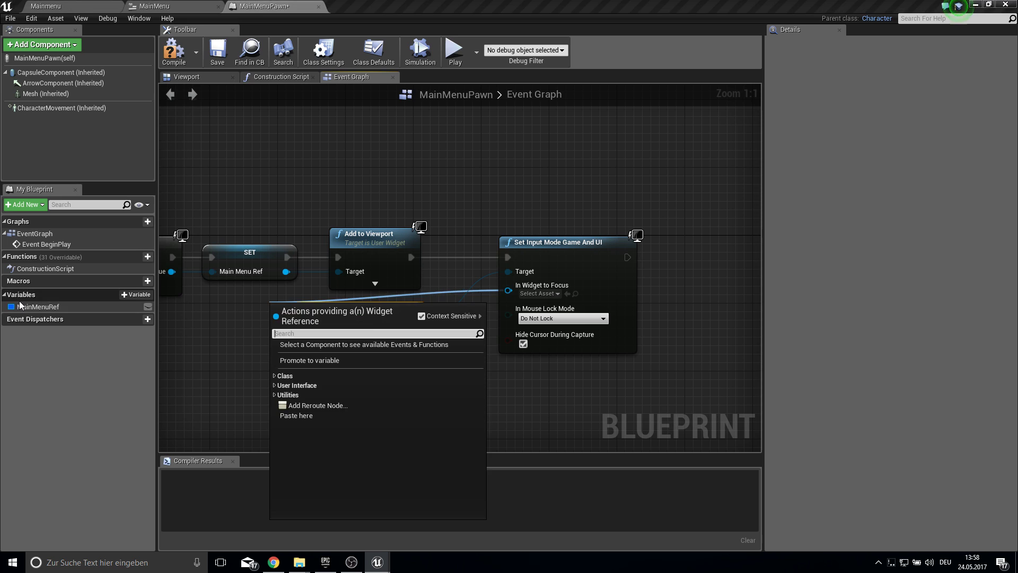
drag(20, 306, 508, 290)
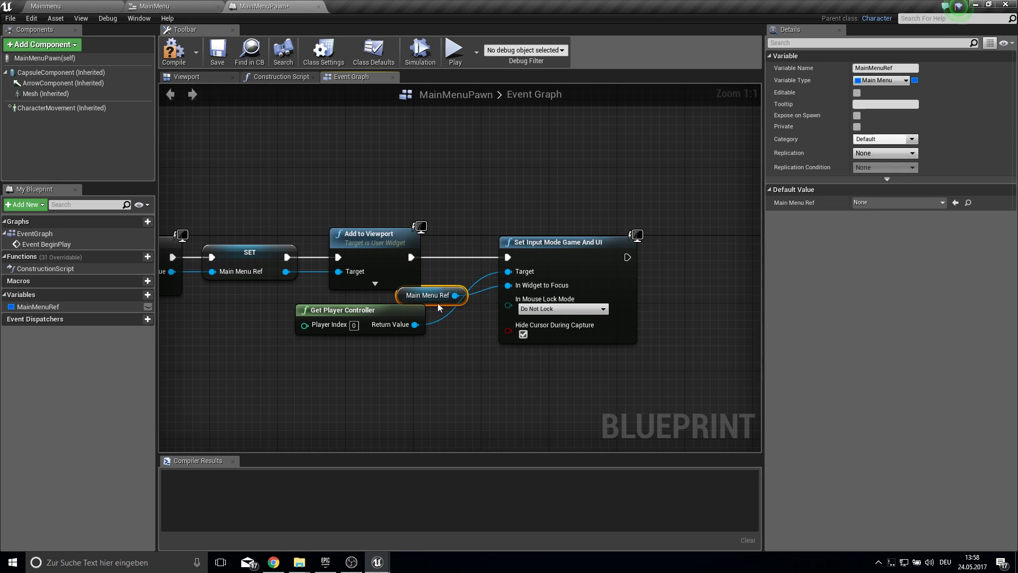
drag(438, 304, 387, 363)
click(523, 334)
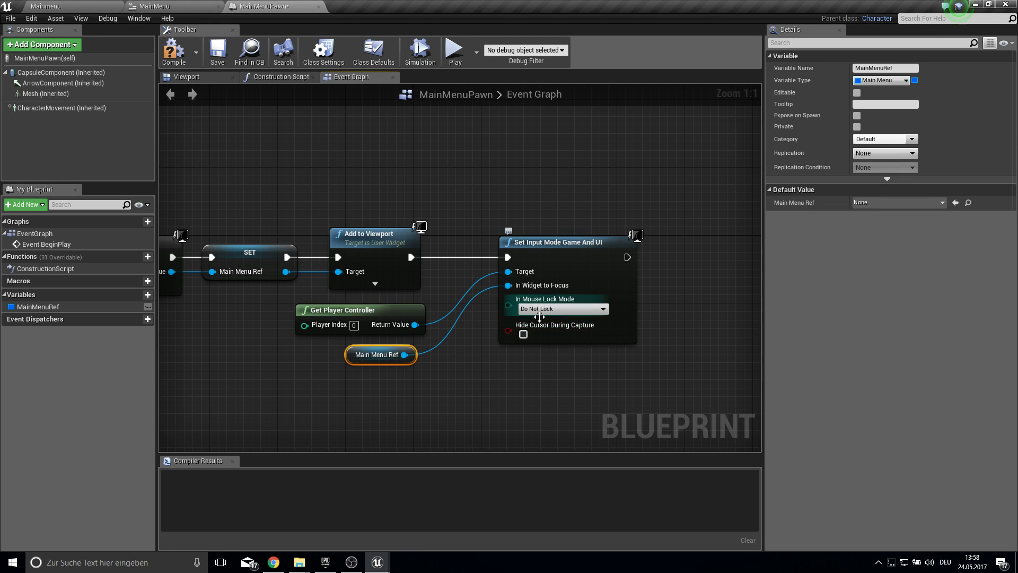
Step: Make room in the graph and duplicate the Get Player Controller node
click(629, 281)
right_drag(628, 281, 463, 273)
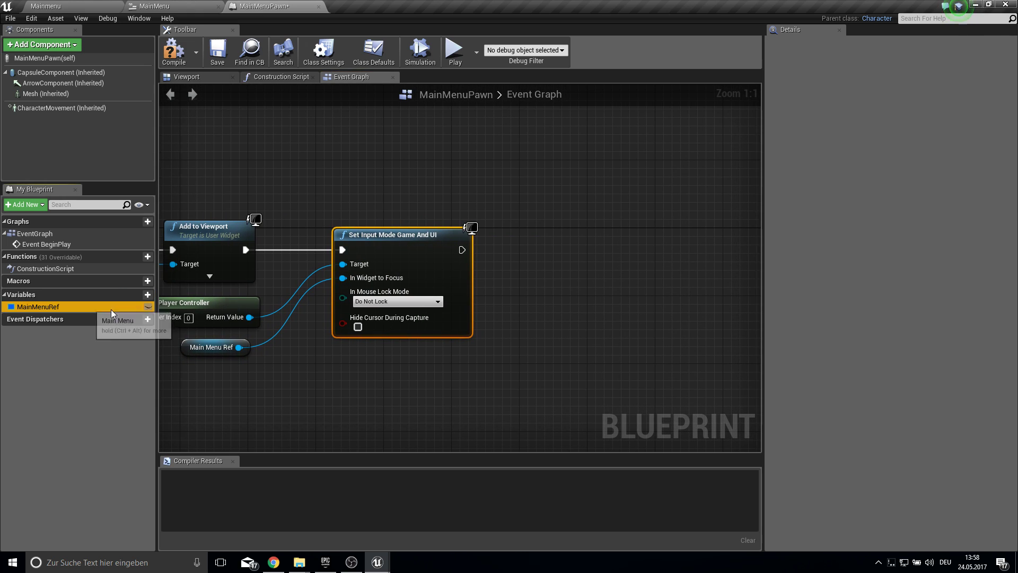
drag(111, 309, 393, 349)
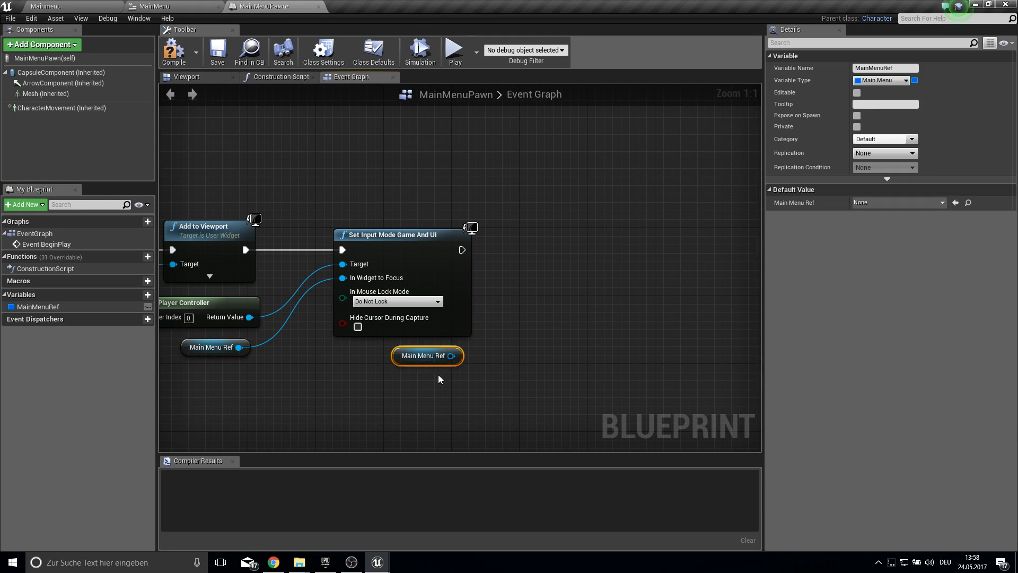
key(Delete)
click(228, 313)
key(ctrl+c)
key(ctrl+v)
click(535, 383)
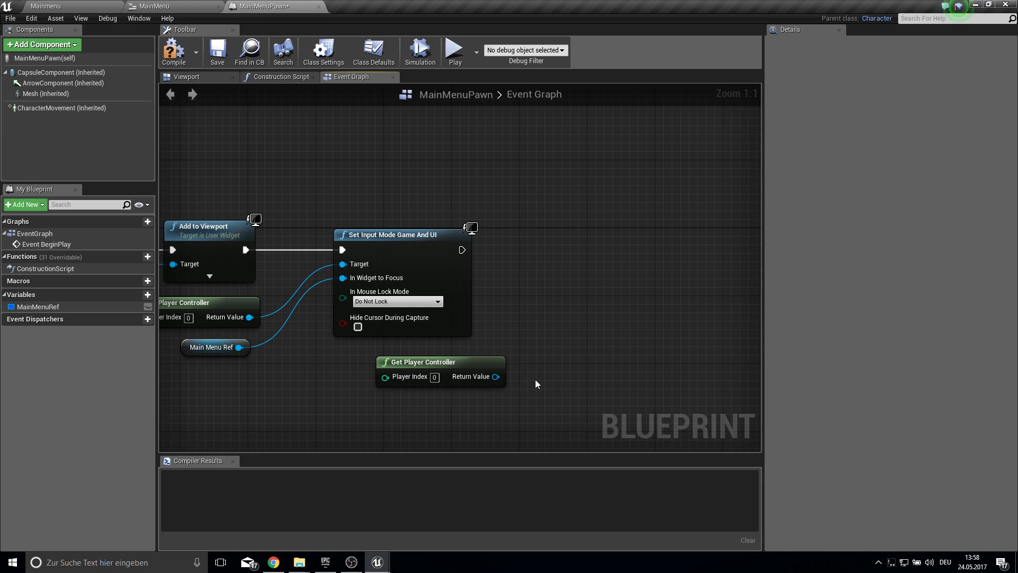
Step: Add SET Show Mouse Cursor set to true, chained after Set Input Mode
drag(496, 377, 559, 298)
text(set show m)
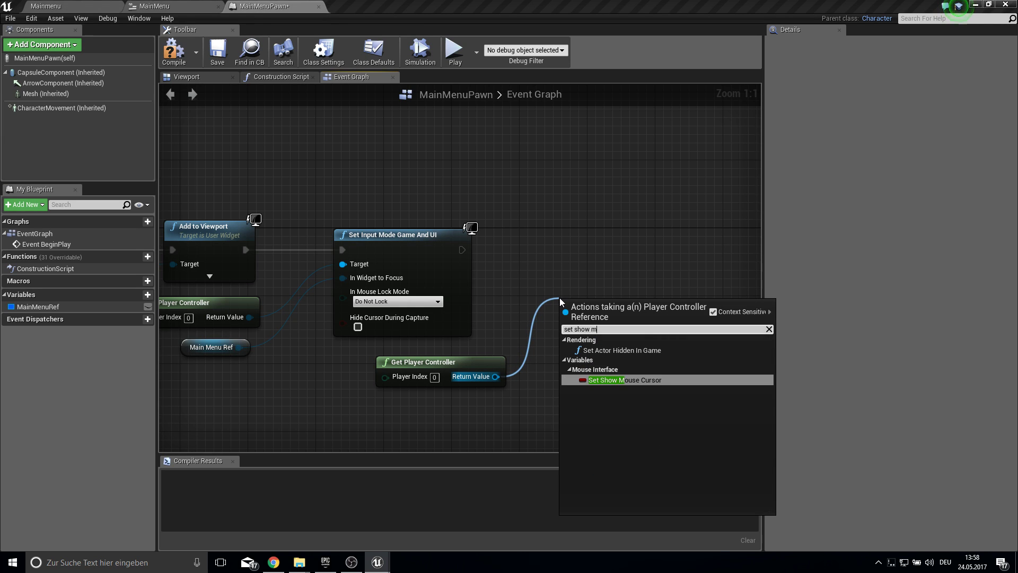
key(Return)
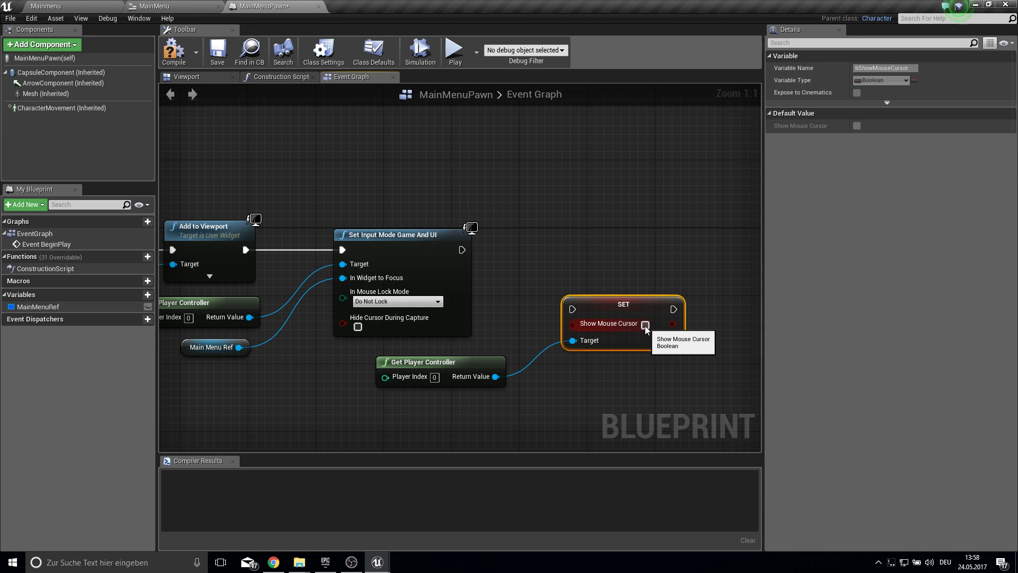
click(646, 325)
drag(572, 309, 570, 255)
Step: Play-test the standalone game, then return to the Mainmenu level editor
click(454, 51)
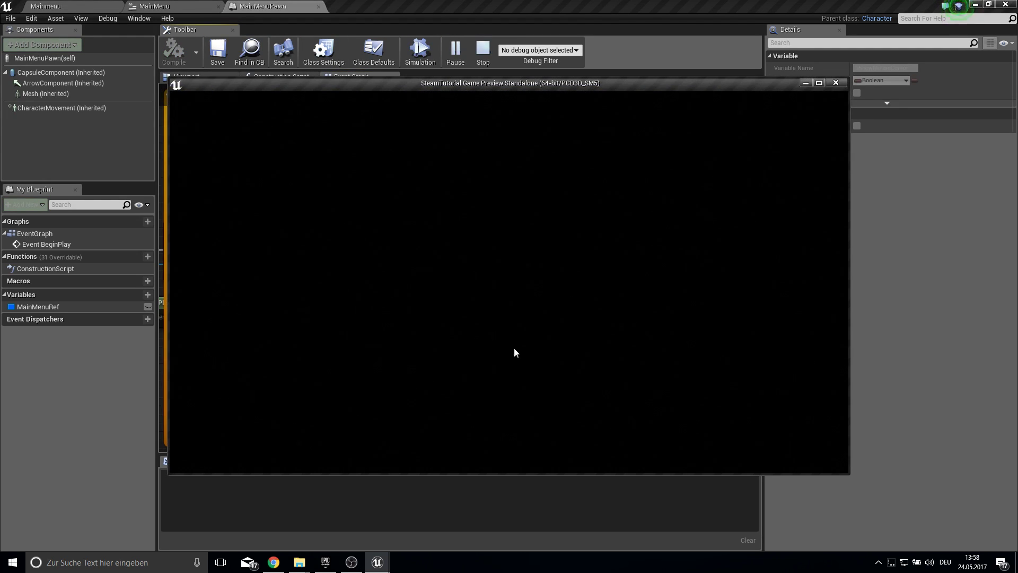
key(Escape)
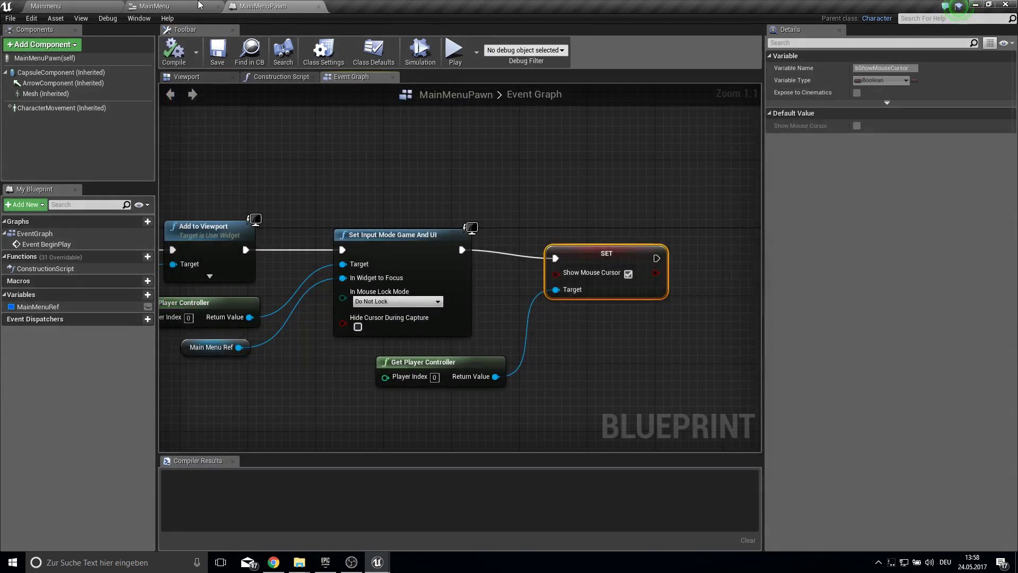
click(175, 6)
click(90, 6)
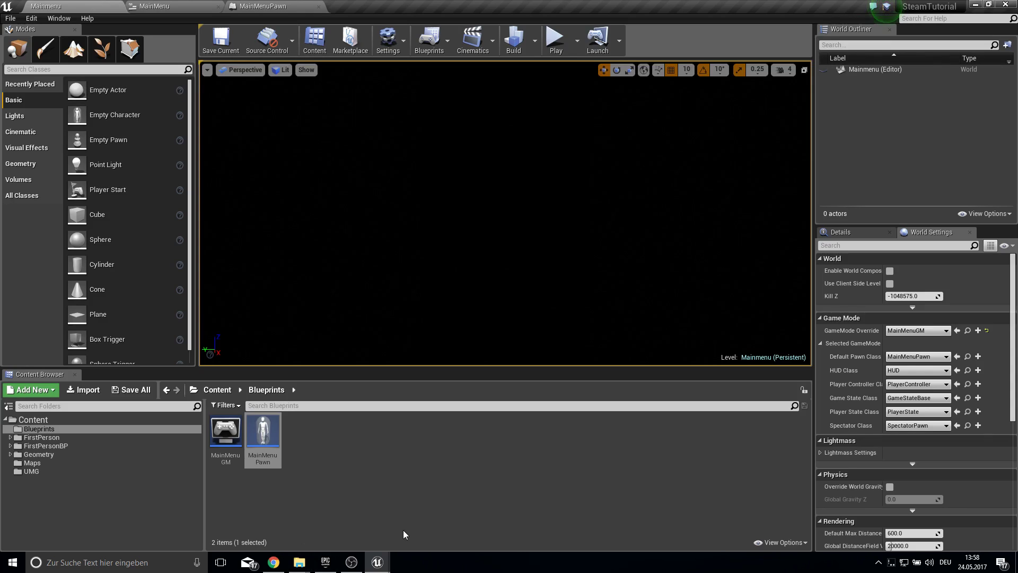
Step: Create a new Widget Blueprint named PlayerInfo in the UMG folder
click(358, 479)
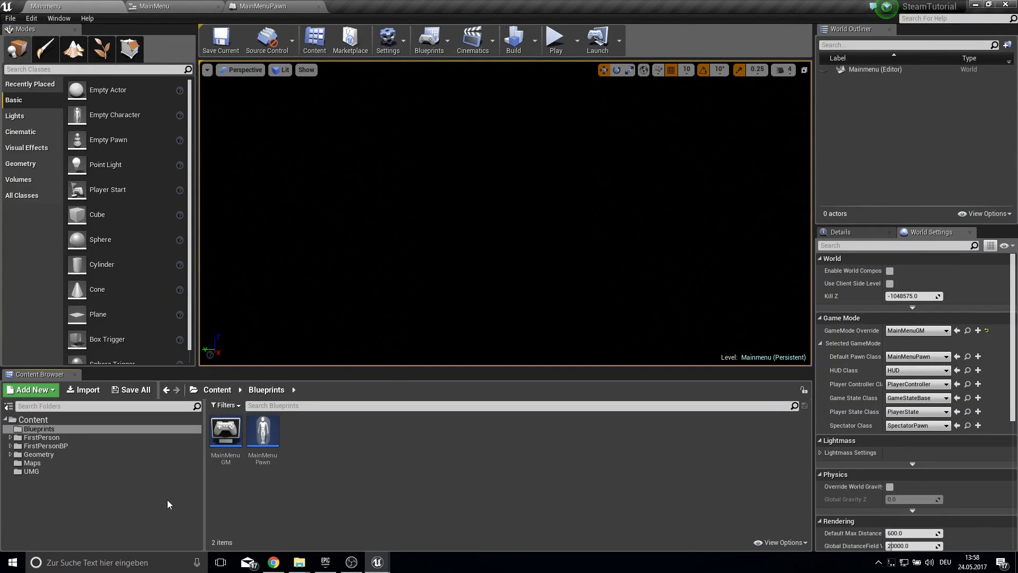
click(144, 471)
right_click(278, 485)
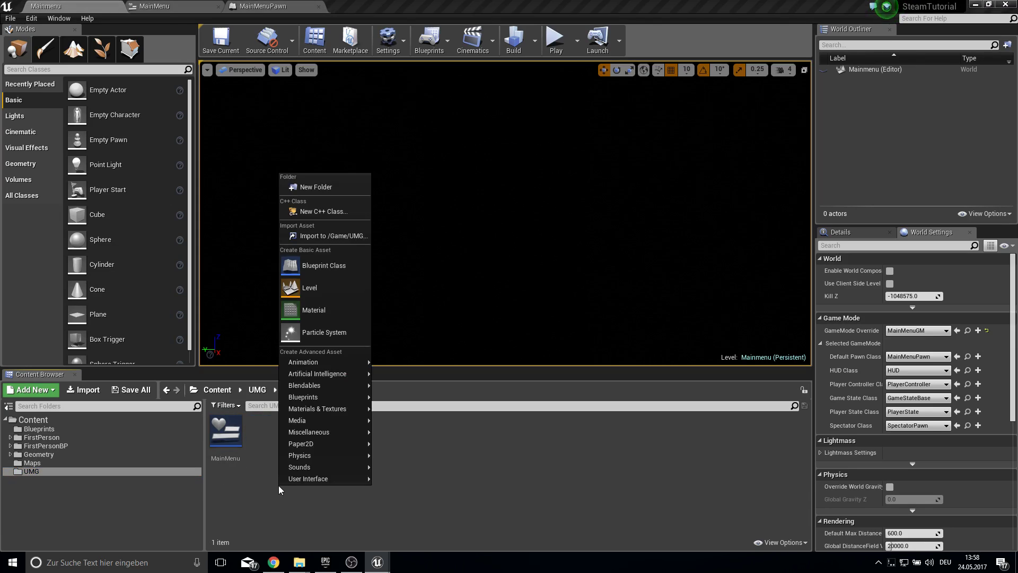
mouse_move(293, 477)
click(408, 539)
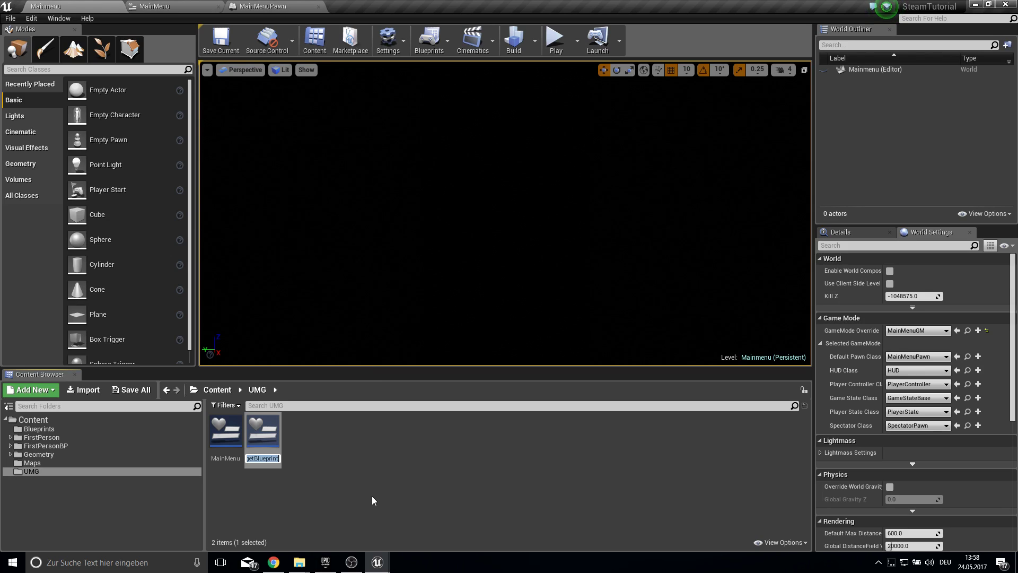
text(PlayerIn)
key(BackSpace)
text(nfo)
key(Return)
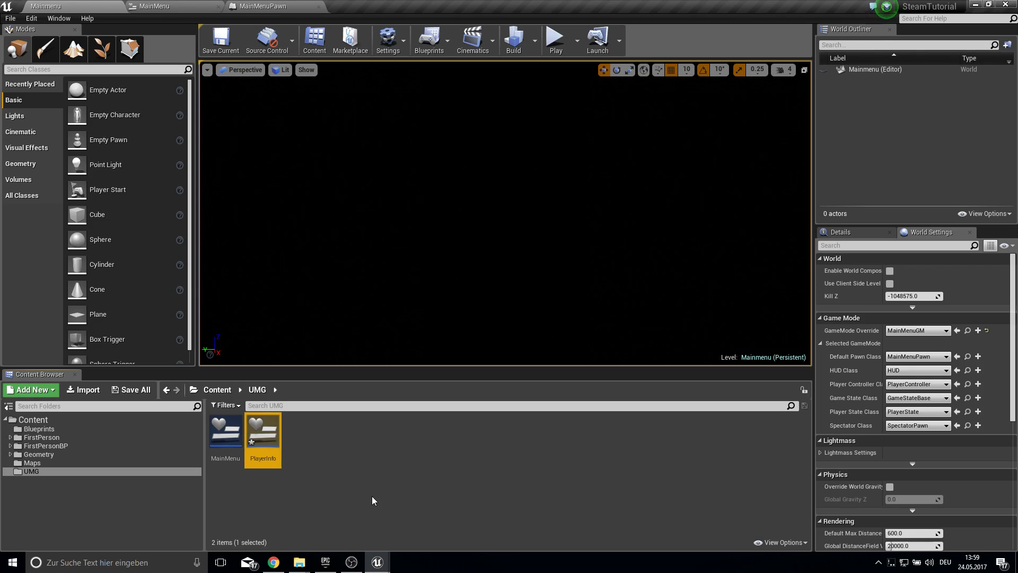
Step: Open PlayerInfo and switch its canvas Fill Screen option to Custom size
double_click(258, 452)
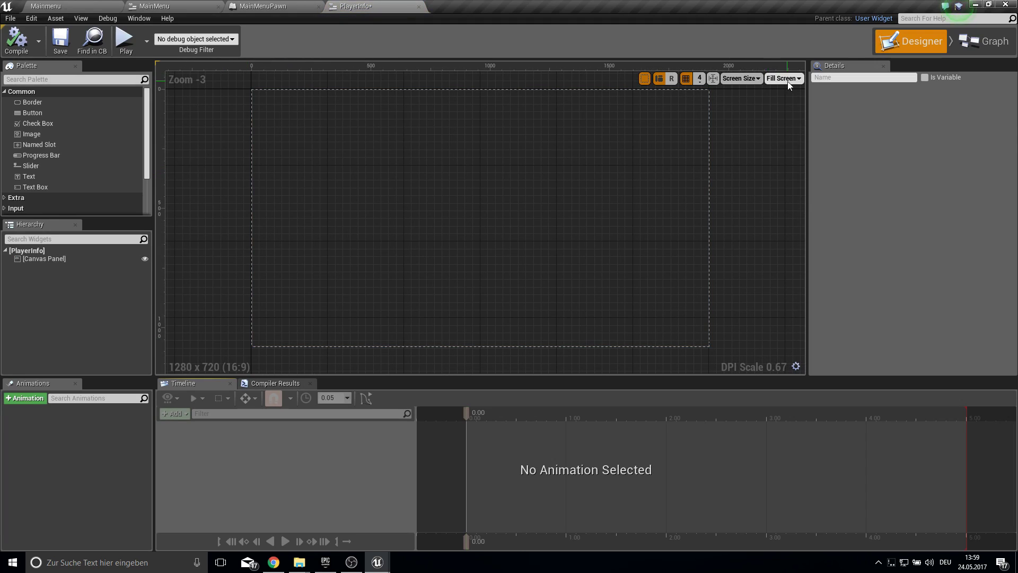
click(789, 84)
click(788, 103)
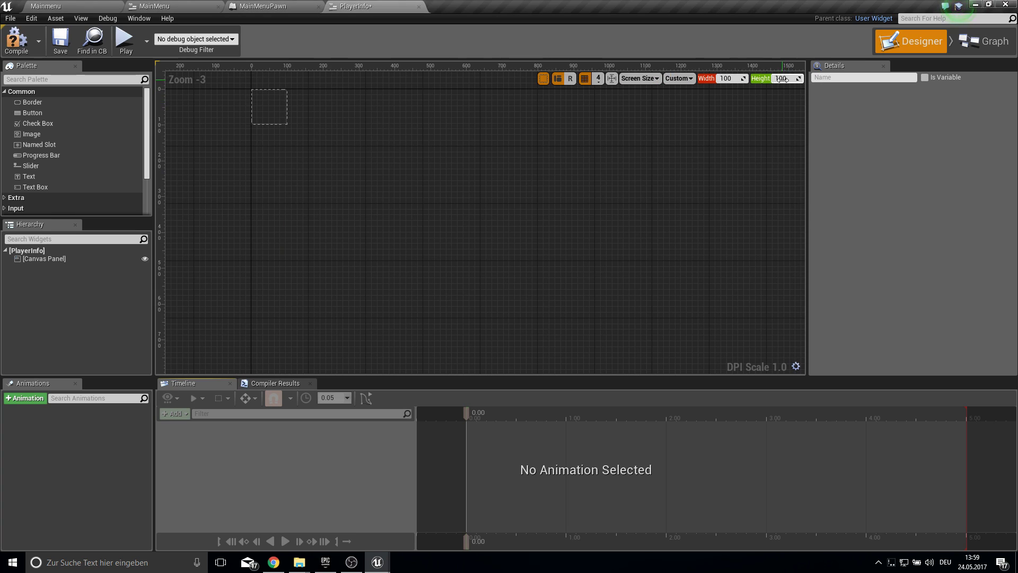